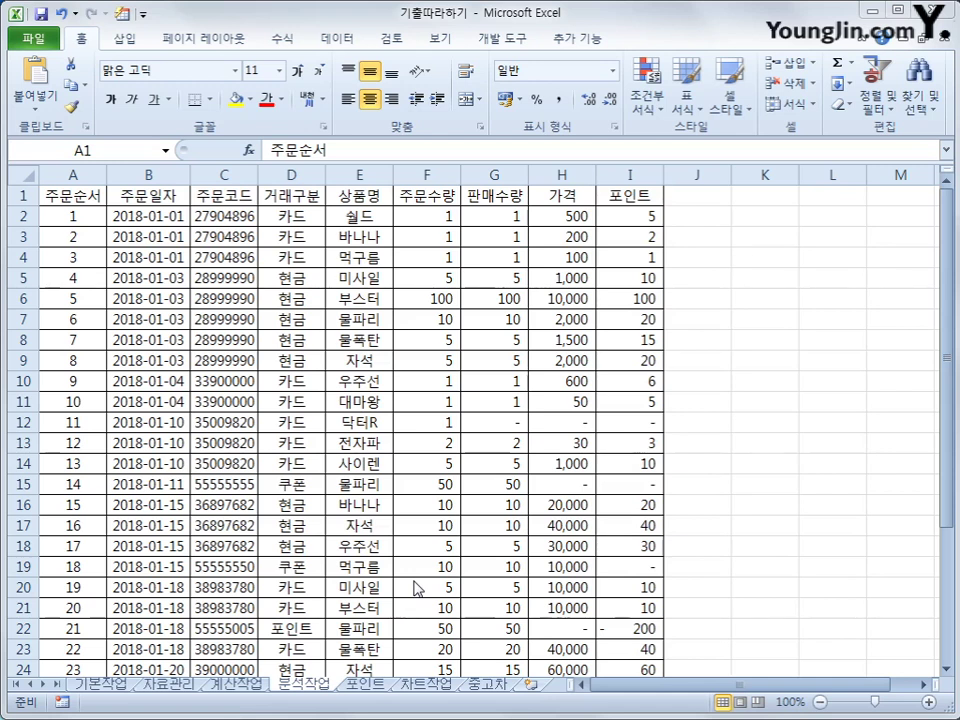
Step: Start a new PivotTable from the 분석작업 order data beginning at cell A1
left_click(70, 196)
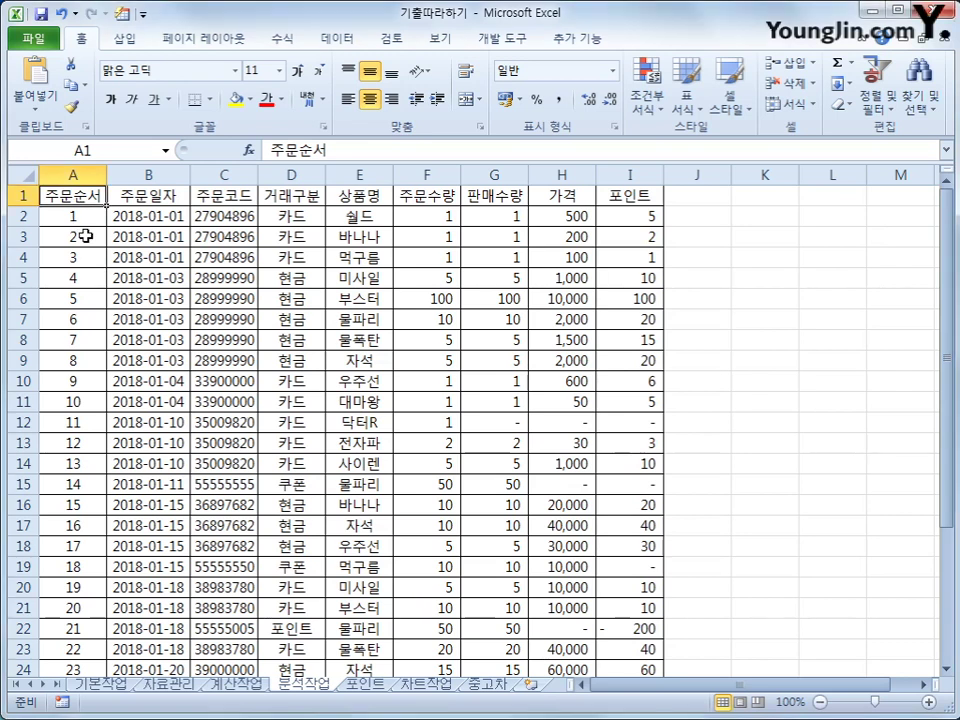
left_click(125, 39)
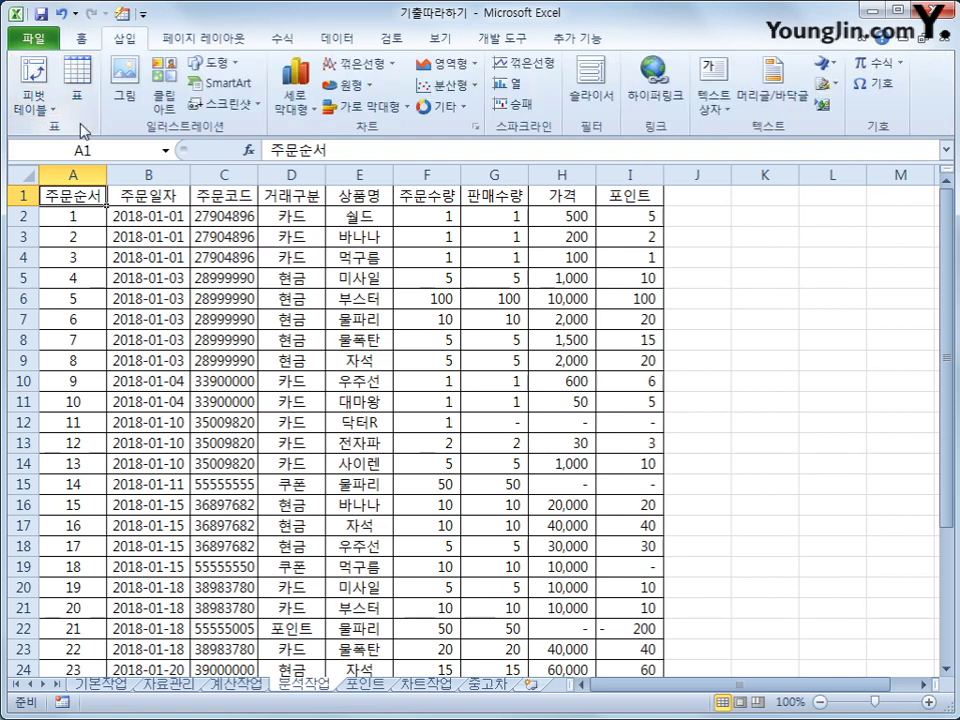
left_click(33, 110)
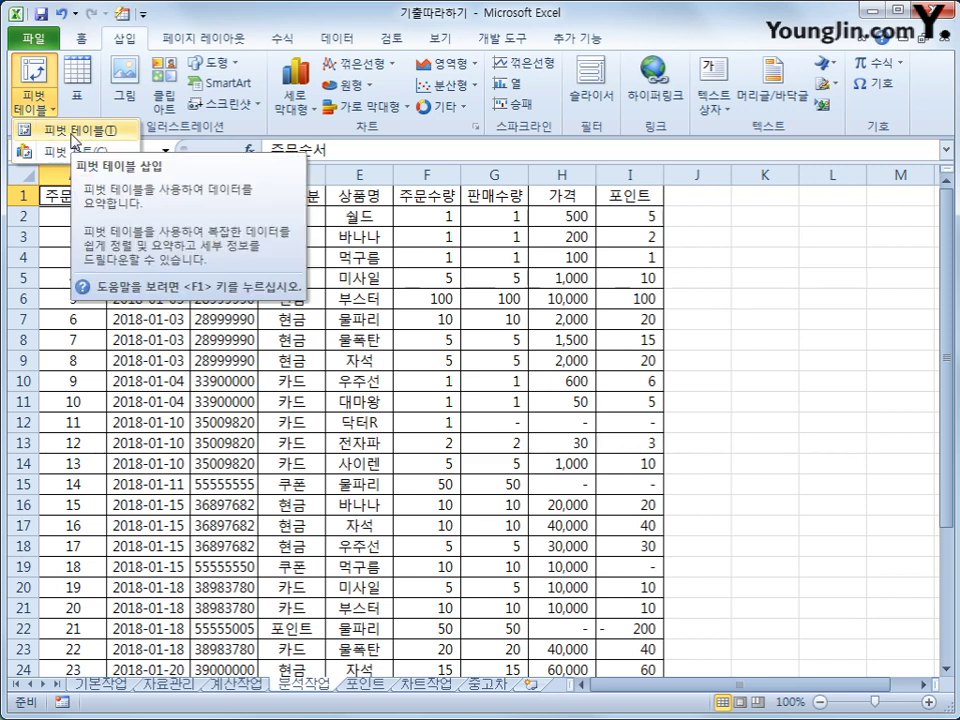
left_click(73, 132)
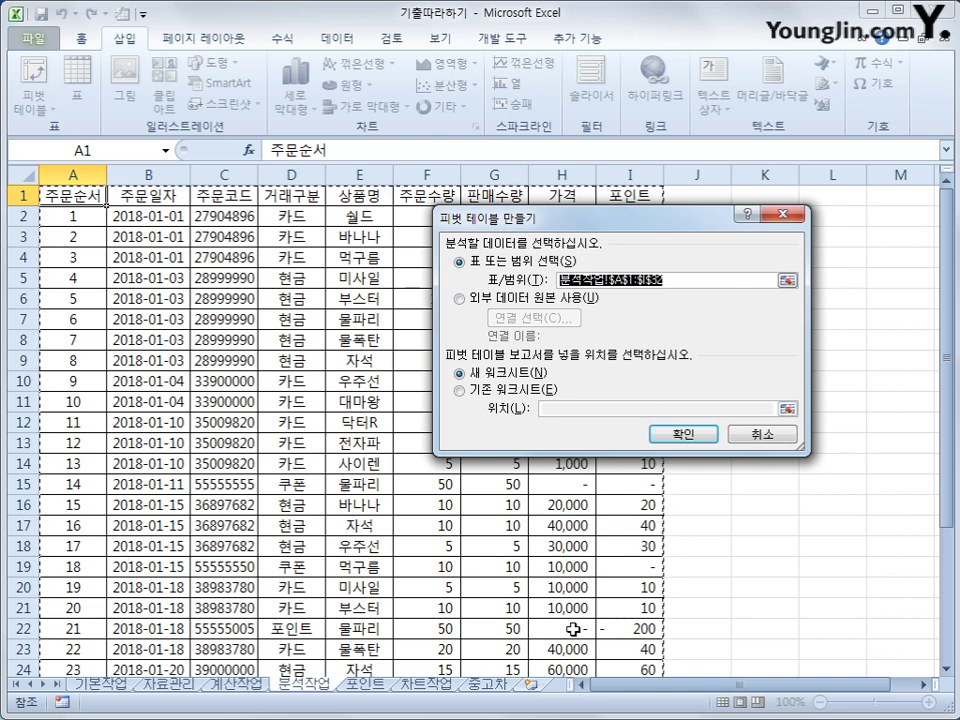
Step: Place the new pivot table on the existing 분석작업 sheet at cell L2
left_click(521, 391)
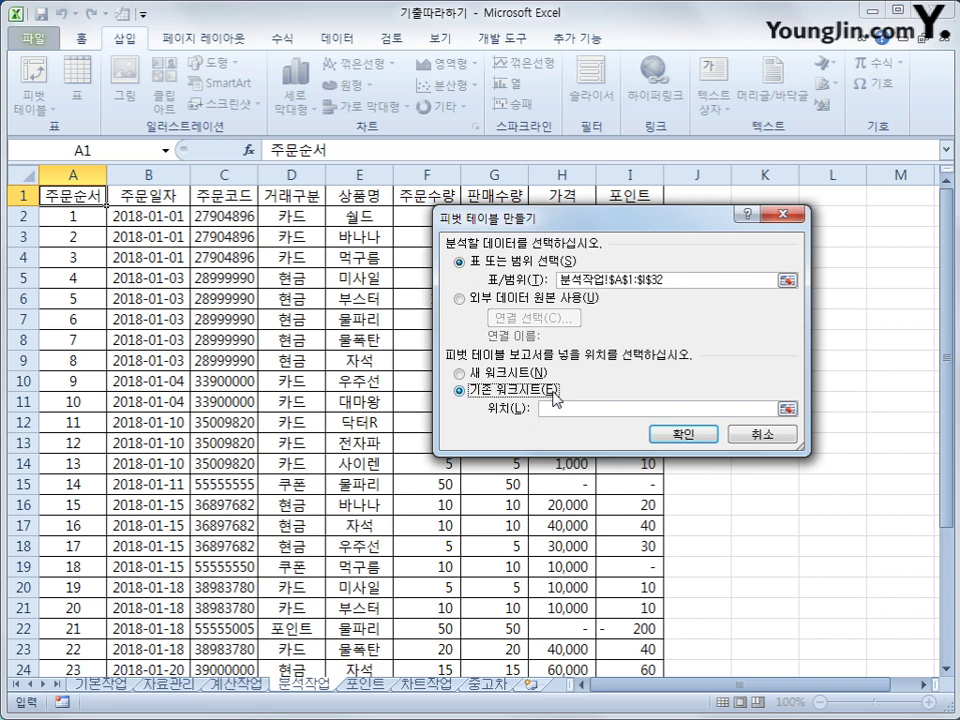
left_click_drag(693, 224, 701, 337)
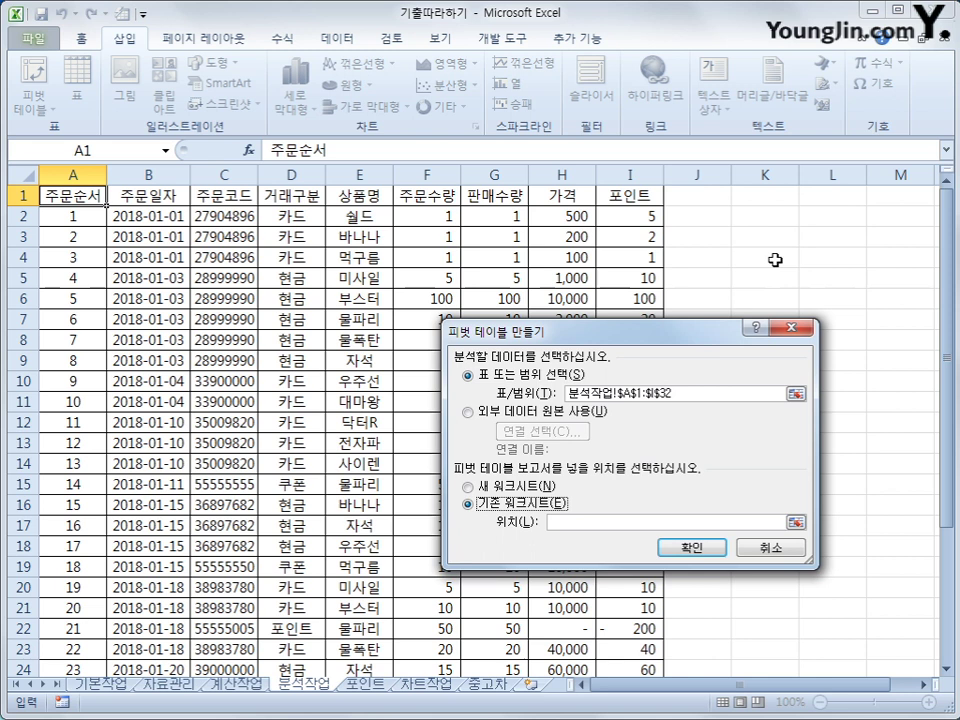
left_click(830, 218)
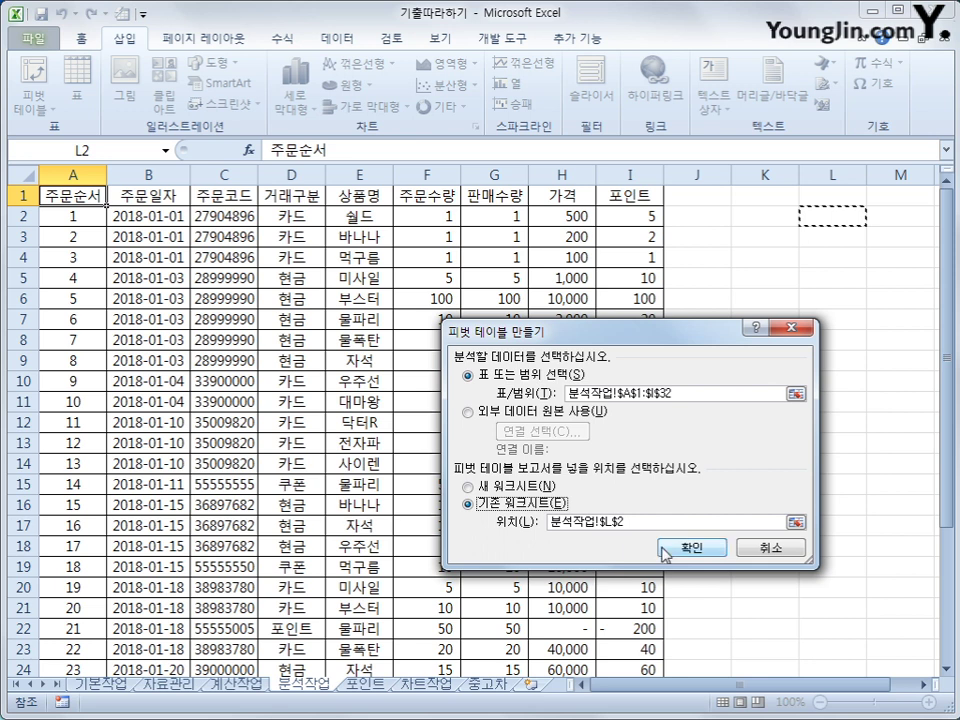
left_click(680, 547)
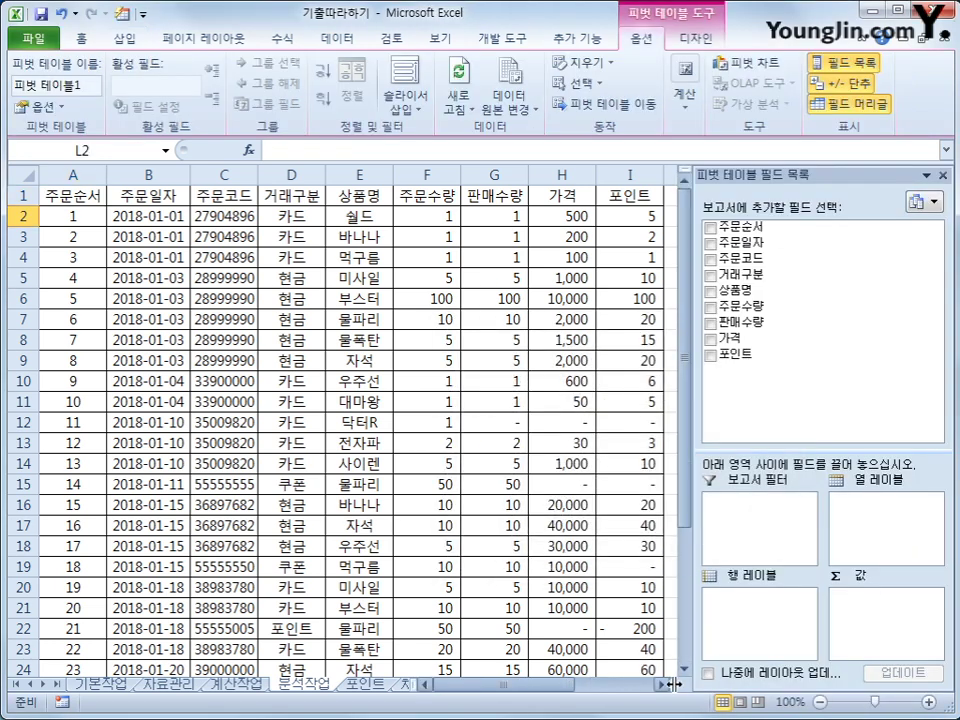
Step: Add 주문일자 and 거래구분 as row fields and sum 가격 and 포인트 as values
left_click(663, 686)
left_click(663, 686)
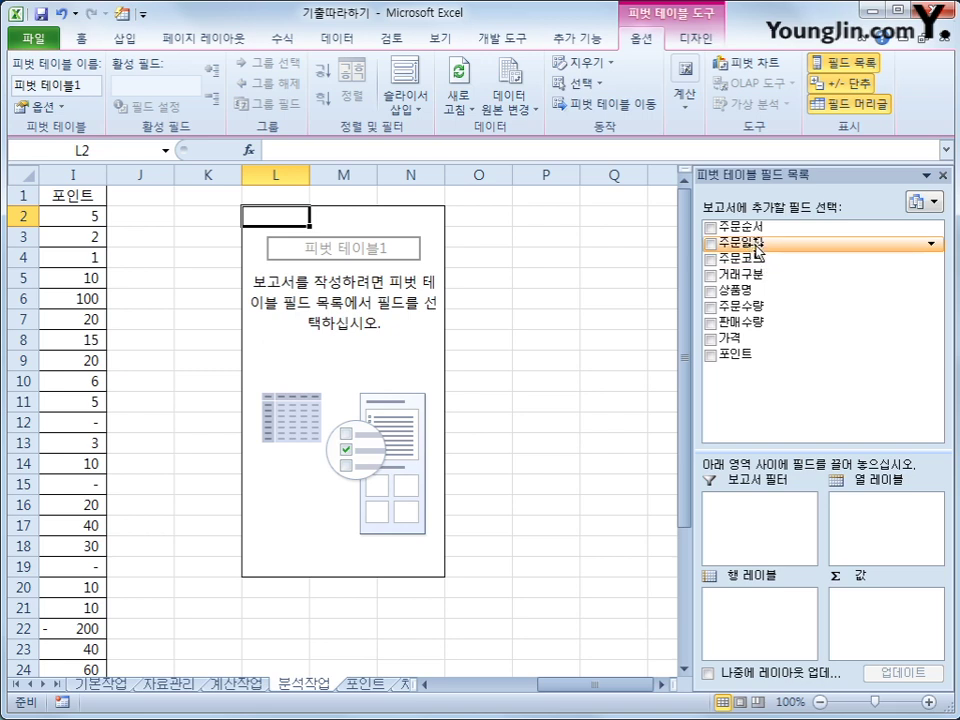
left_click_drag(757, 250, 796, 612)
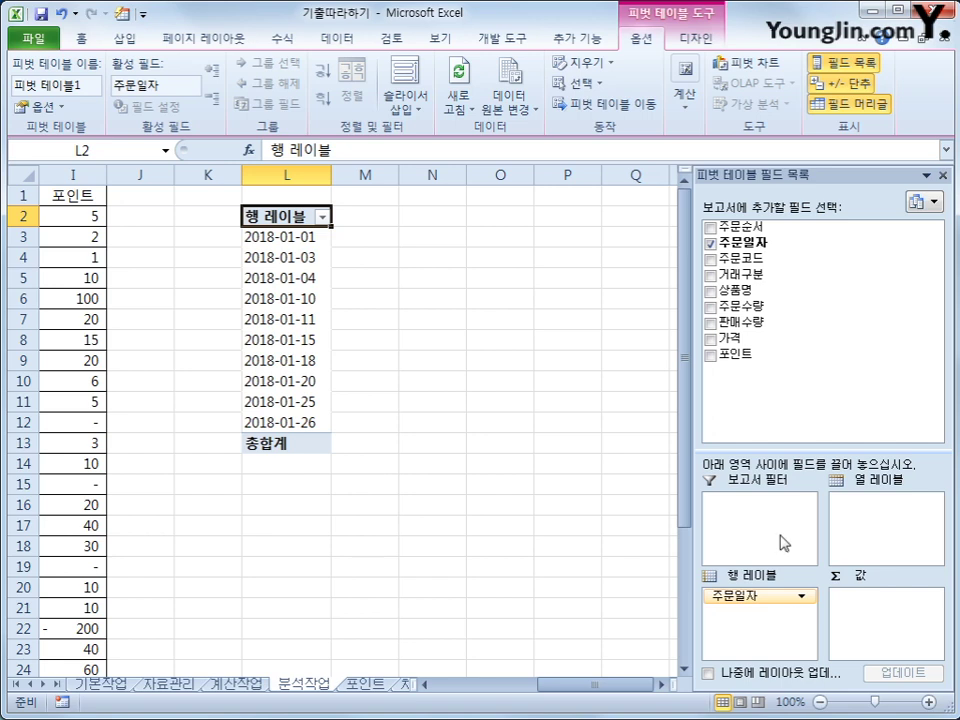
left_click_drag(770, 273, 801, 620)
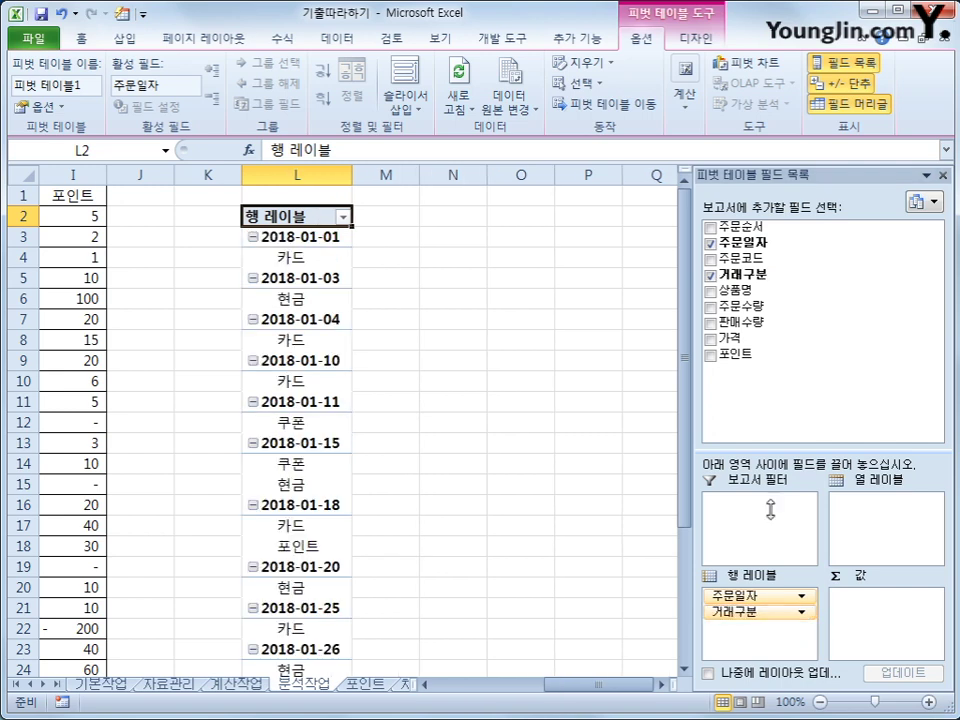
left_click_drag(764, 343, 863, 612)
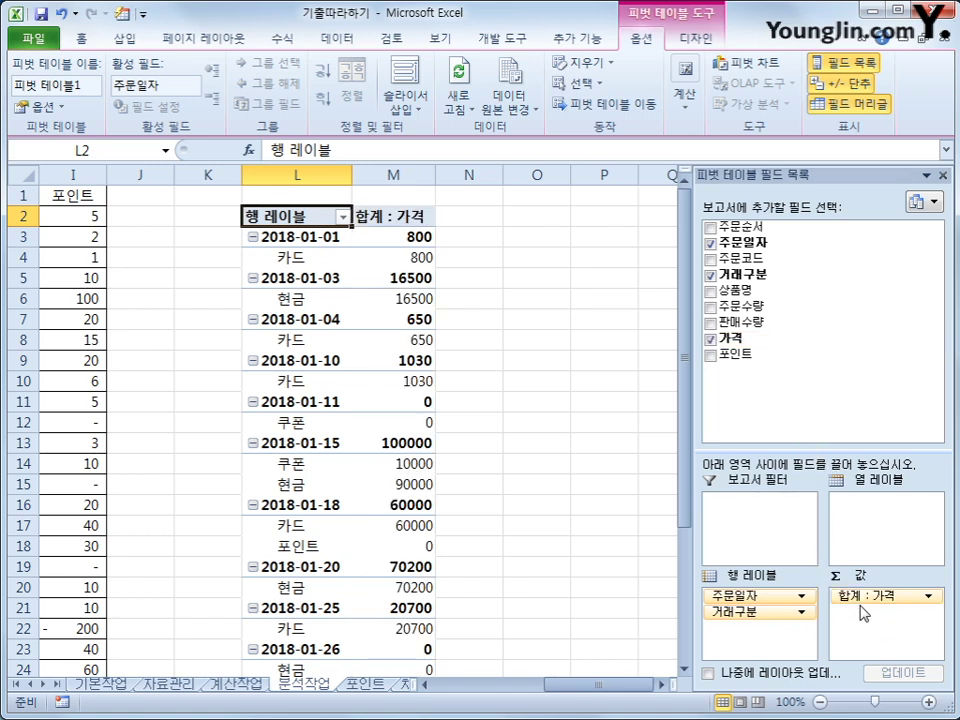
left_click_drag(748, 356, 884, 629)
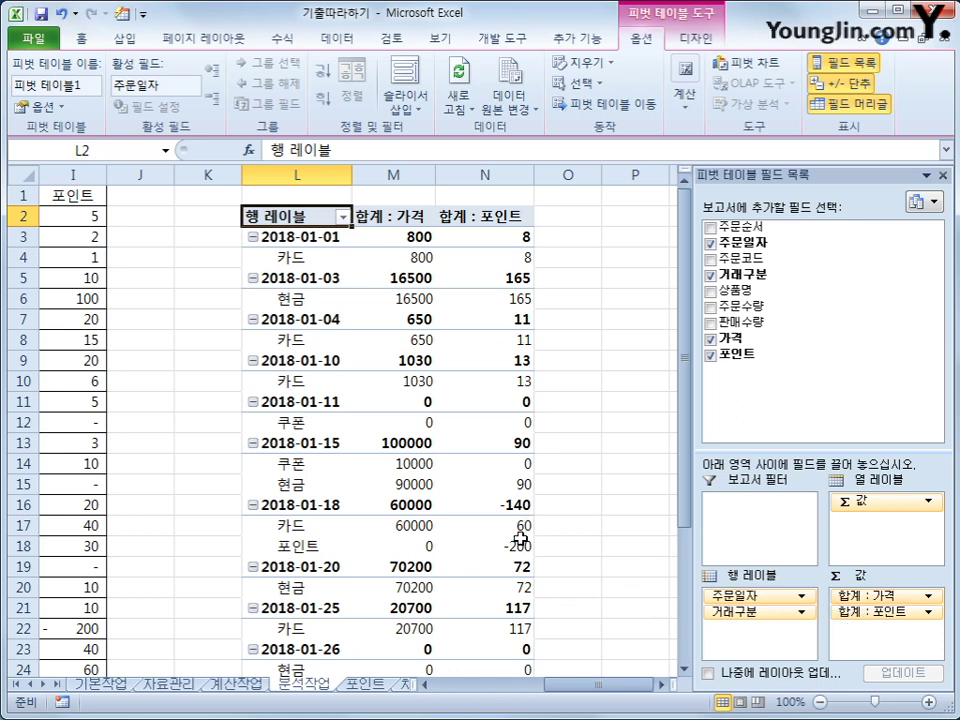
mouse_move(495, 548)
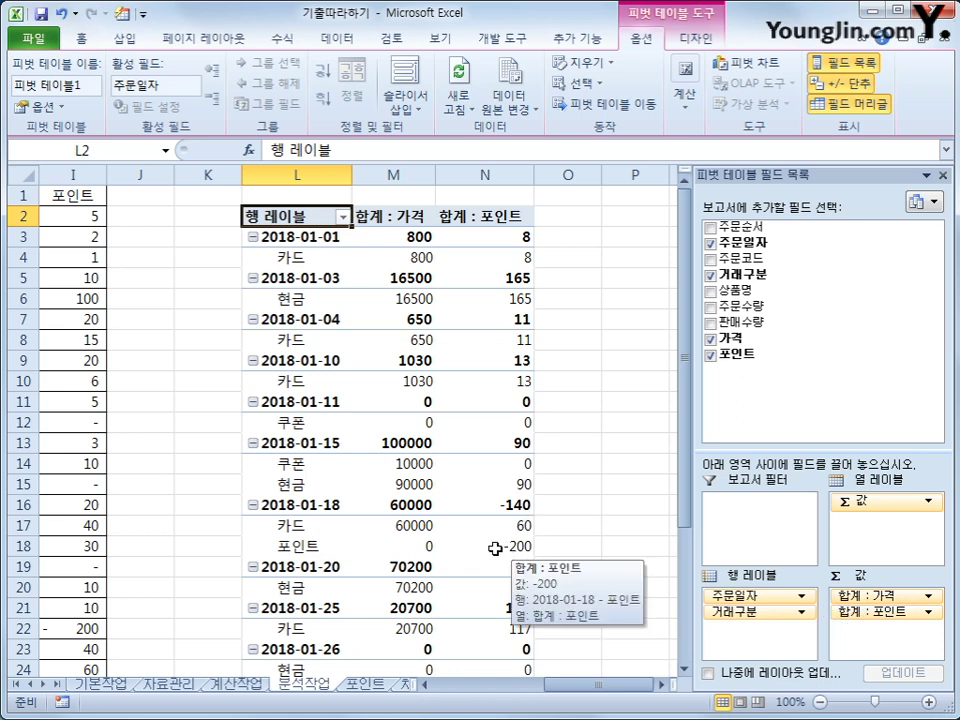
mouse_move(456, 502)
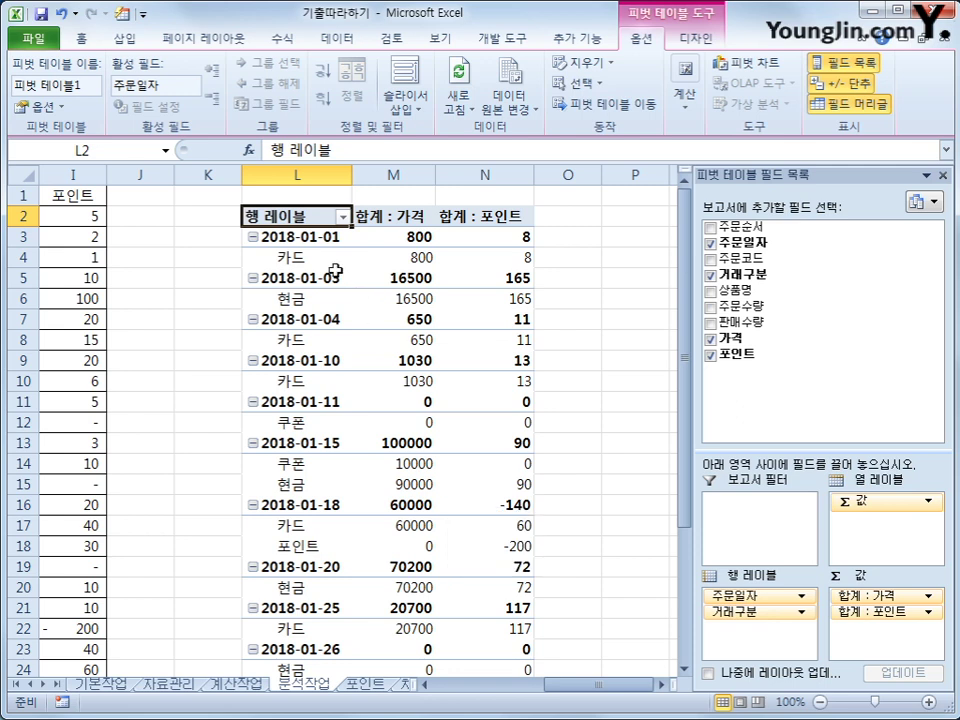
left_click(310, 239)
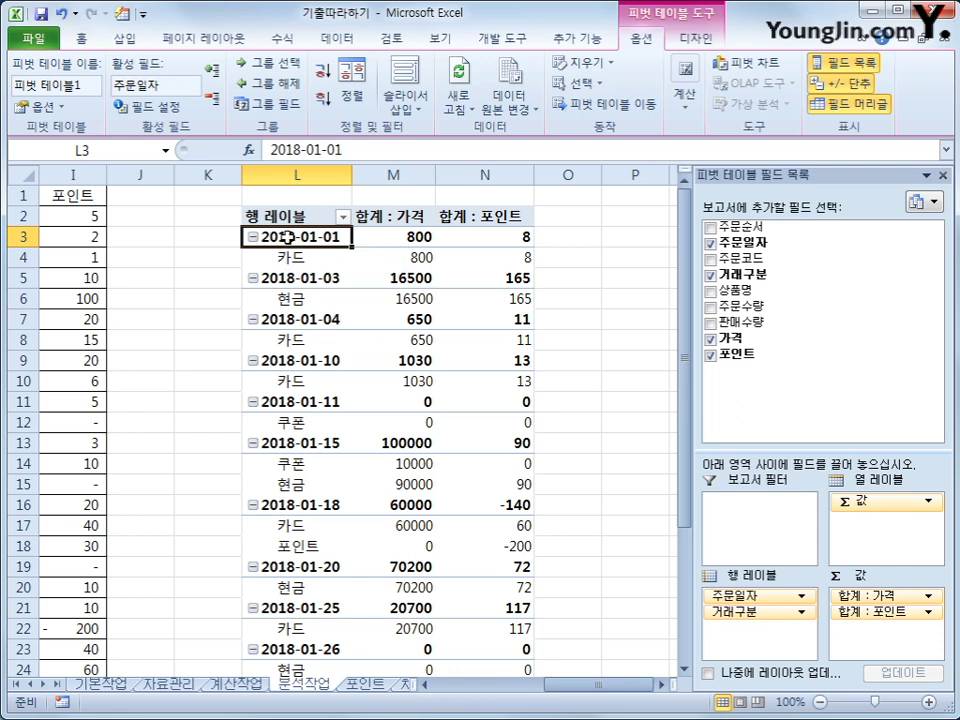
Step: Group the order date labels by Days only, with 10 days per group
right_click(288, 241)
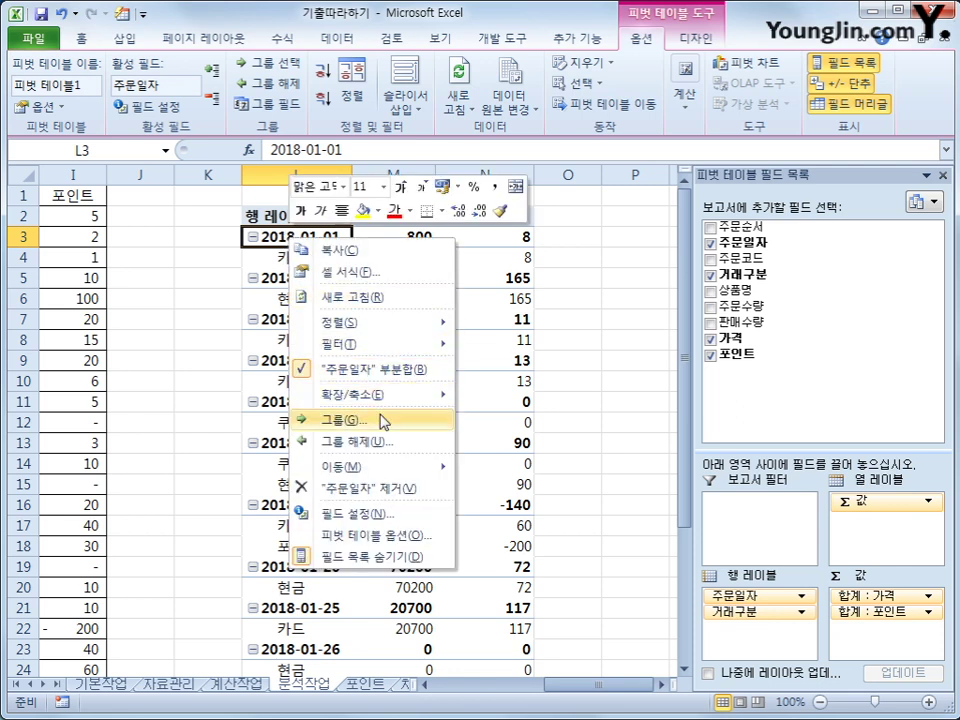
left_click(384, 421)
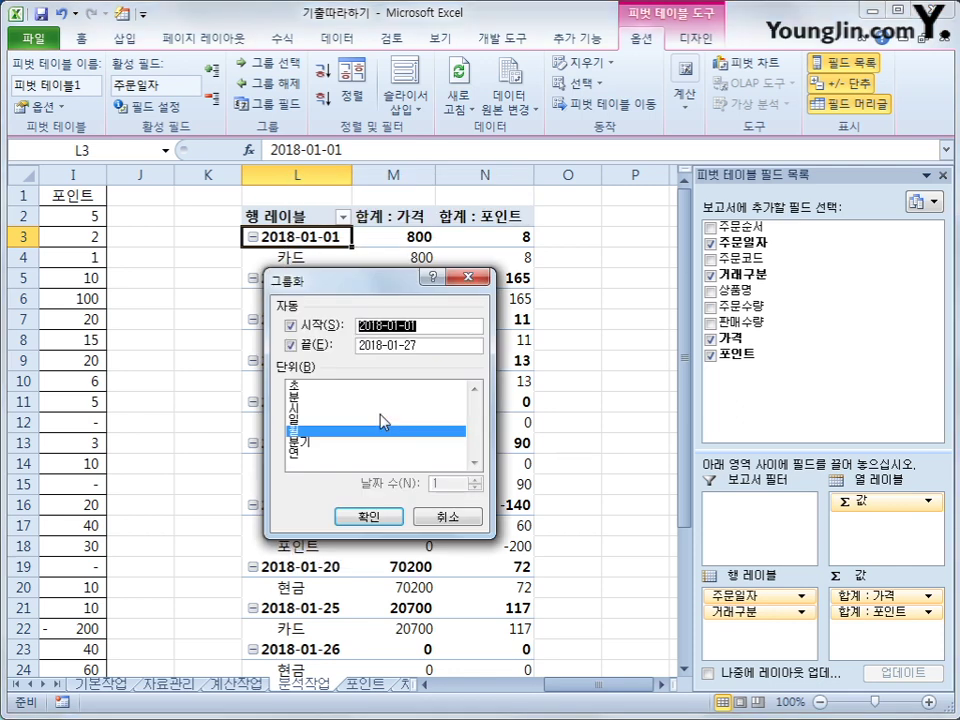
left_click(302, 431)
left_click(305, 420)
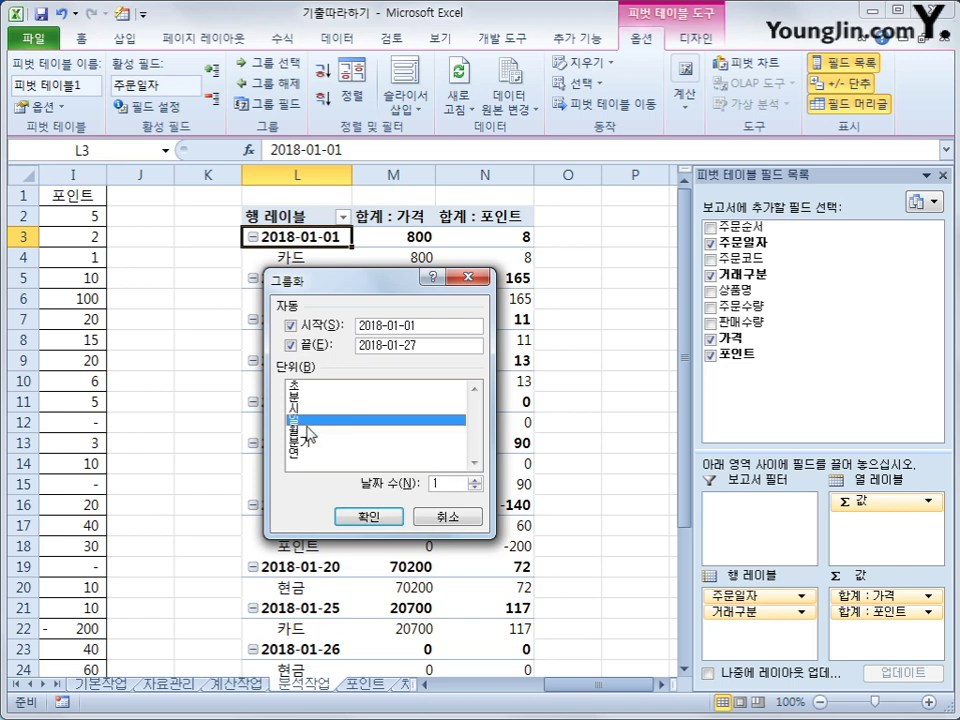
left_click(468, 482)
type("0")
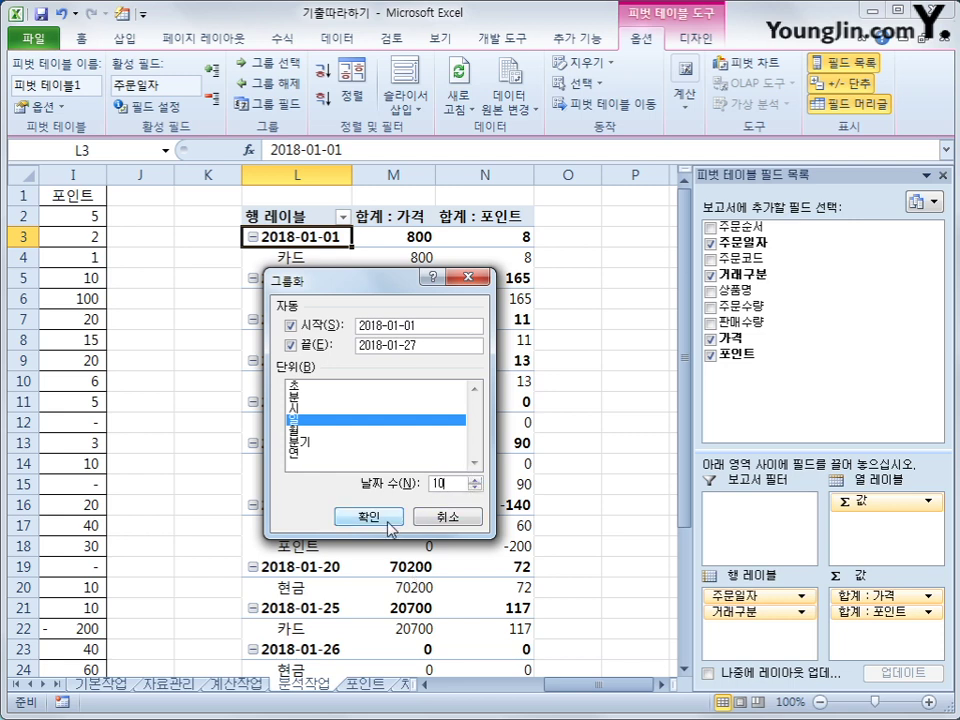
left_click(386, 517)
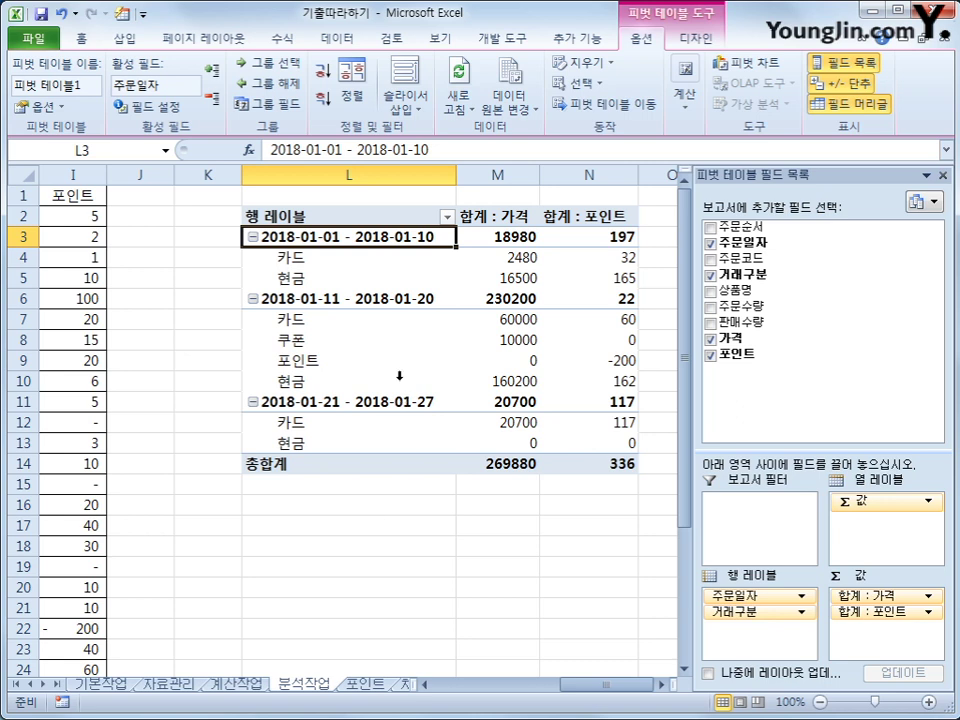
left_click(356, 218)
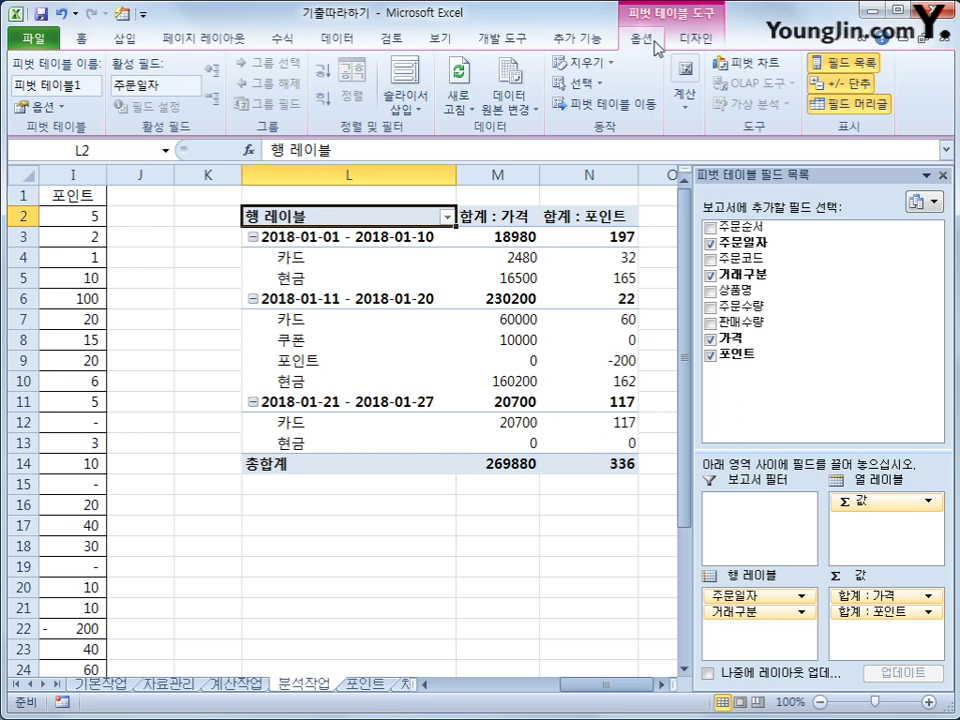
Step: Set the pivot table's report layout to Show in Outline Form
left_click(698, 39)
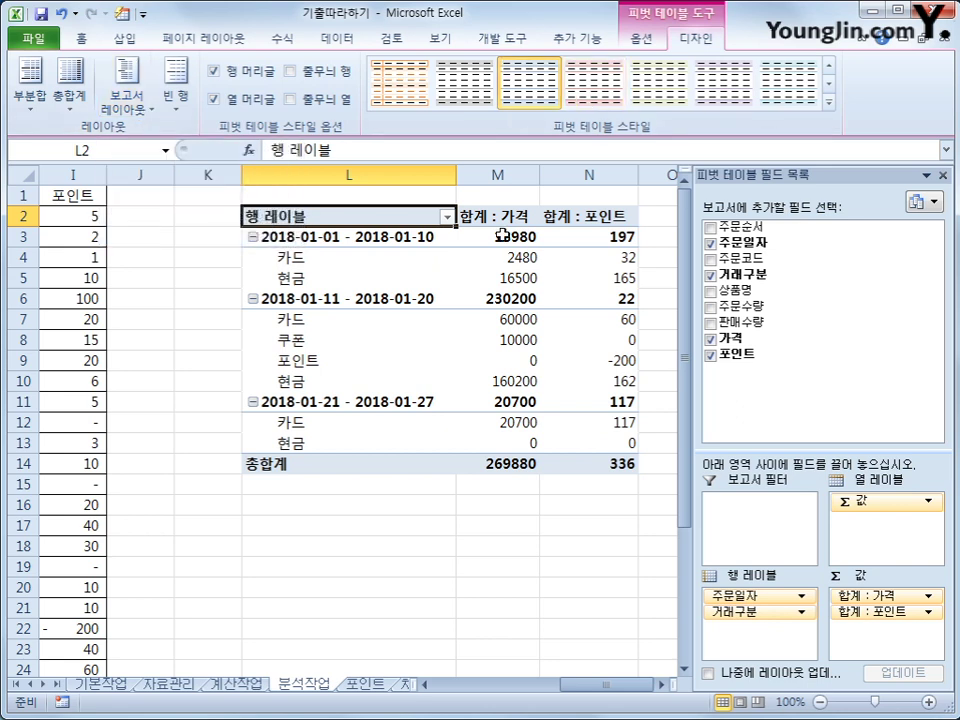
left_click(127, 106)
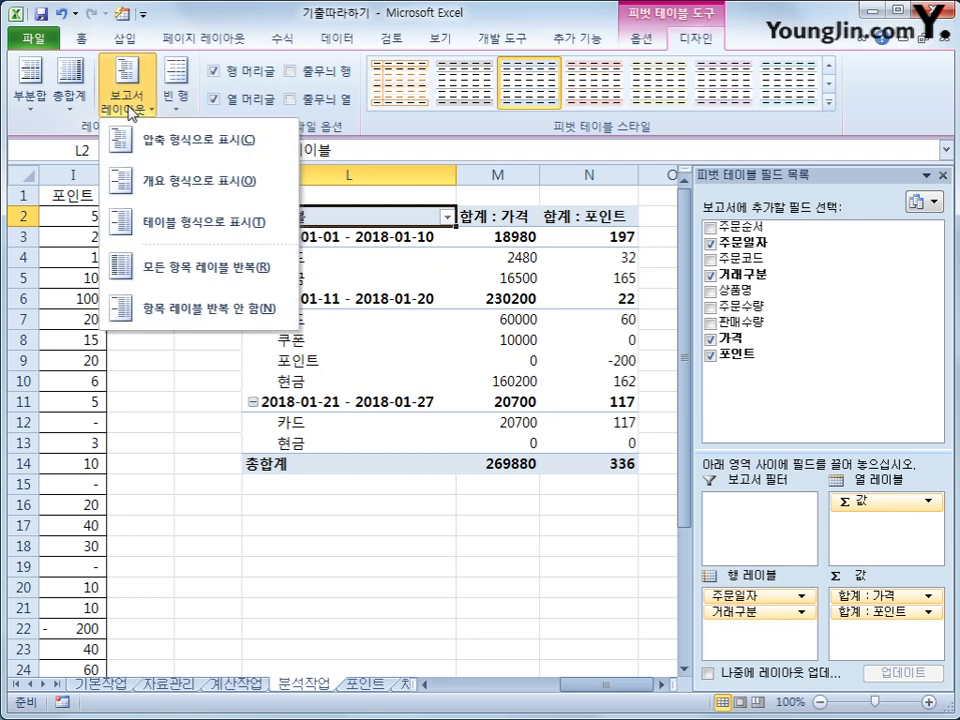
left_click(162, 185)
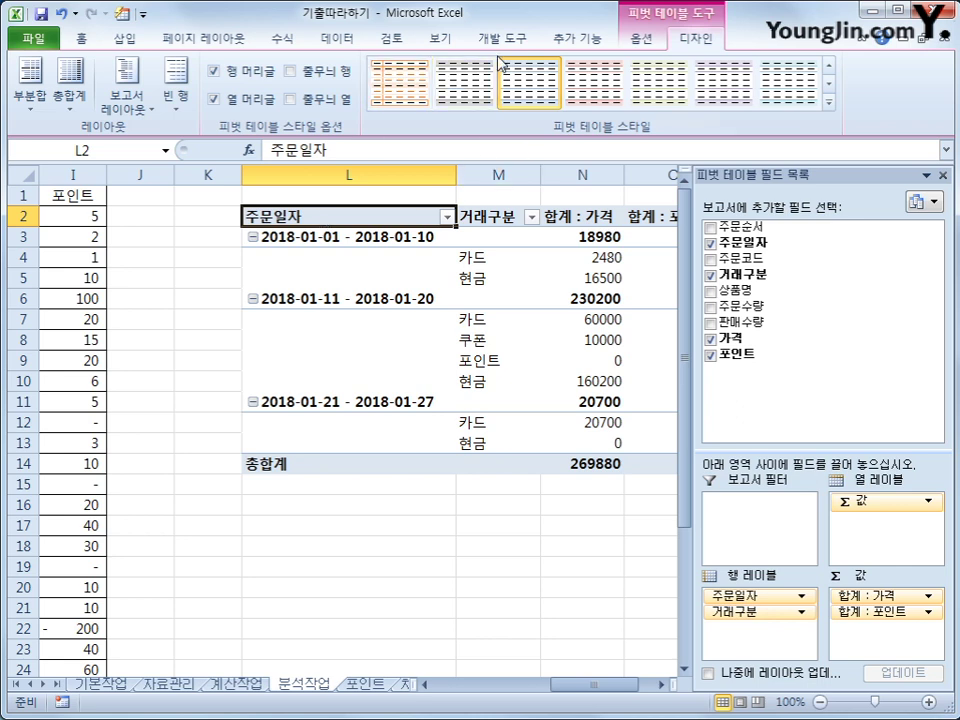
left_click(640, 42)
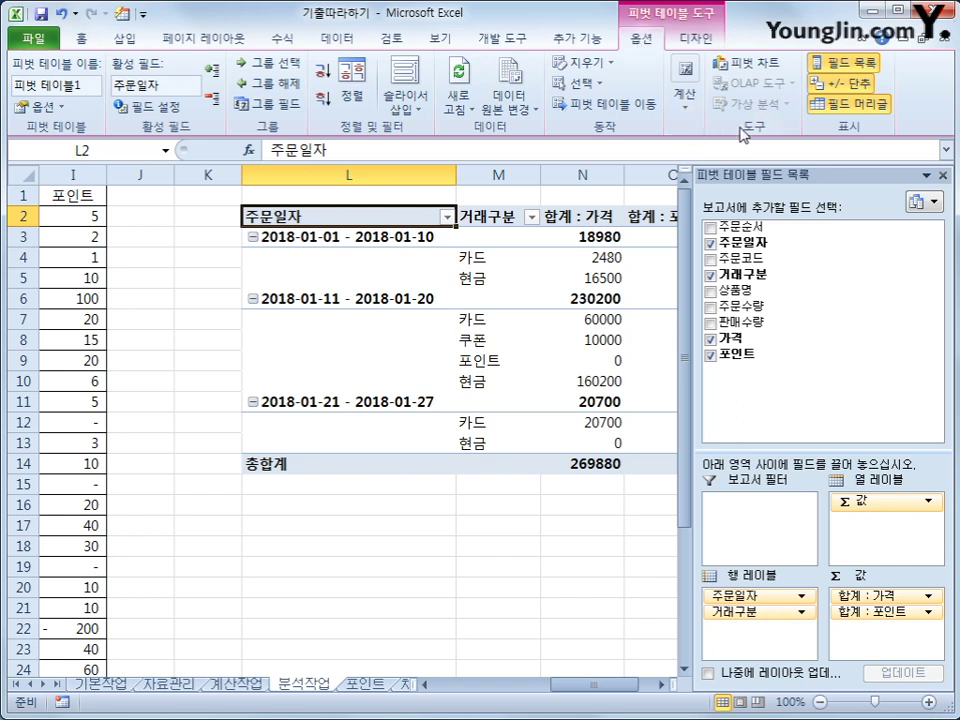
Step: Insert a calculated field named 가격비율 with the formula =가격
left_click(684, 92)
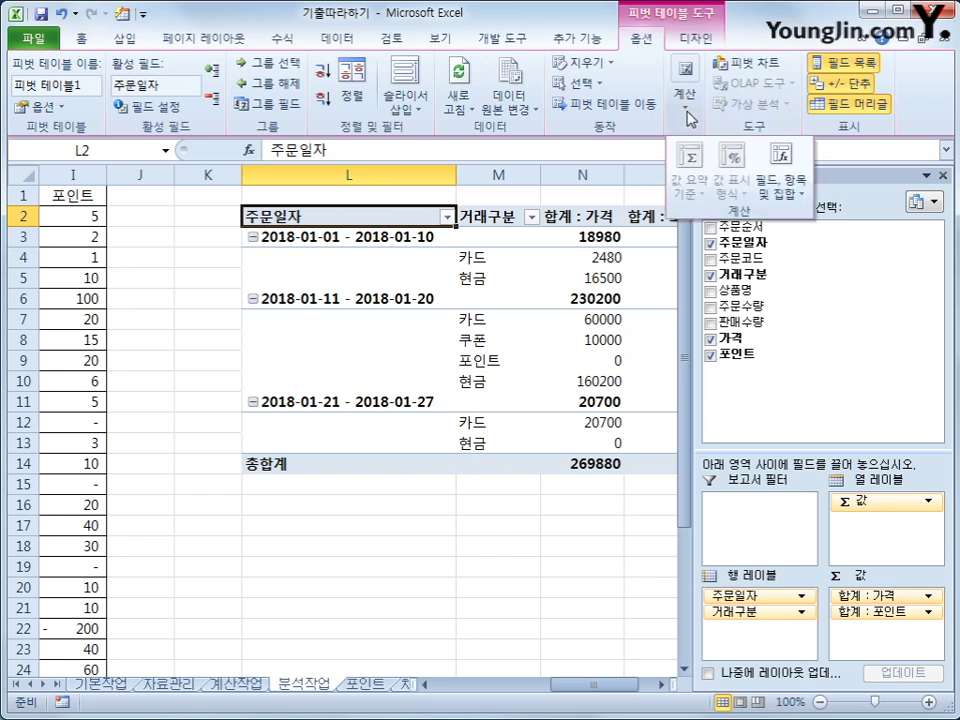
left_click(779, 200)
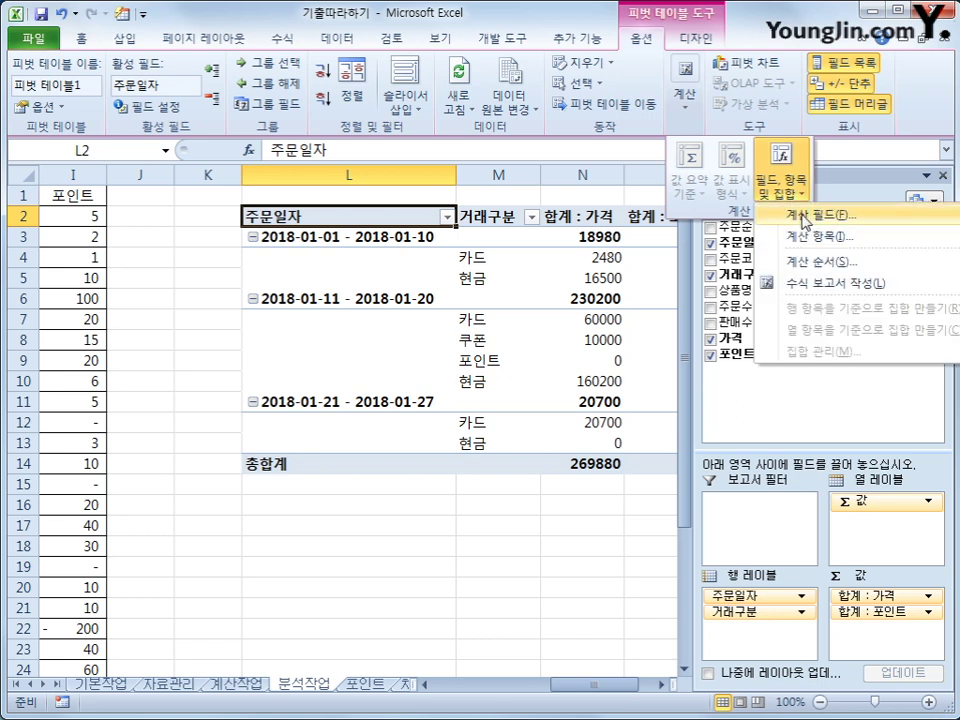
left_click(805, 222)
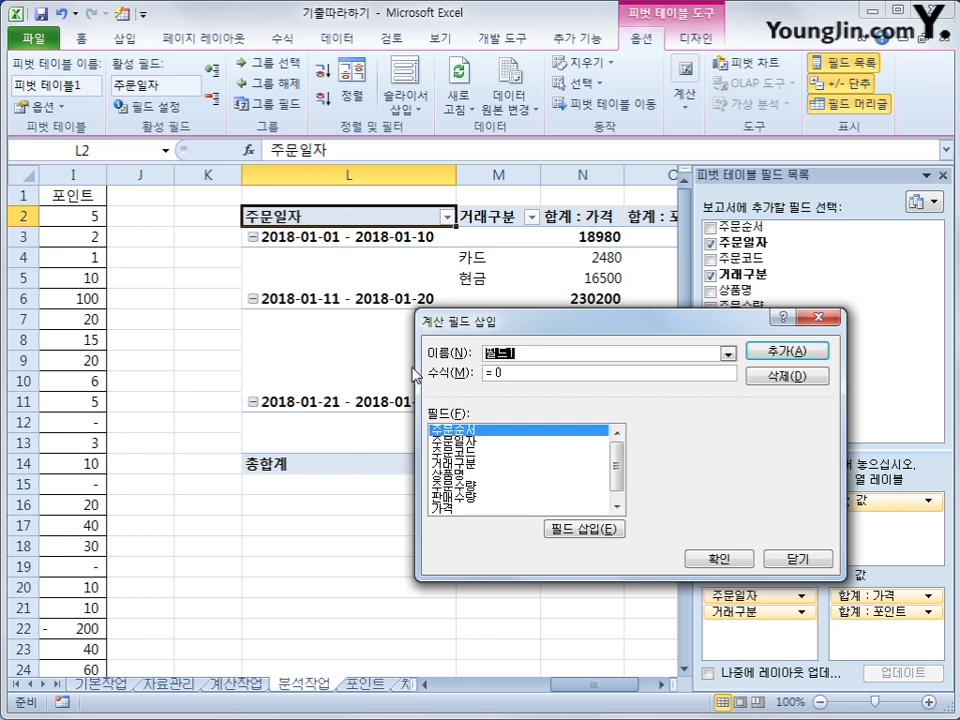
type("ㄱ")
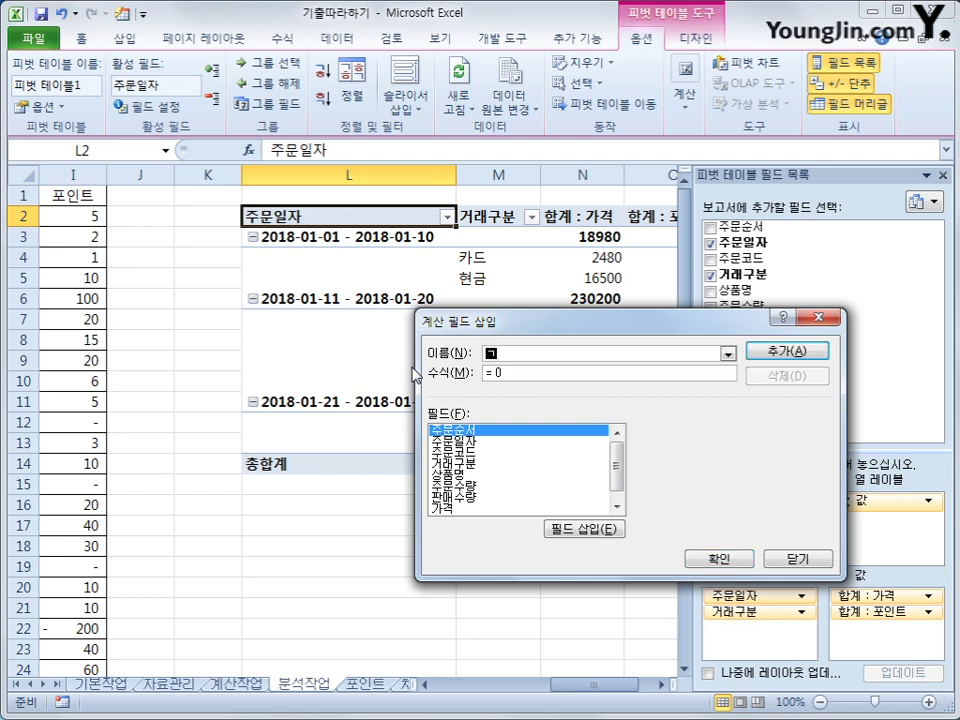
type("가격비ㅂ")
left_click(543, 374)
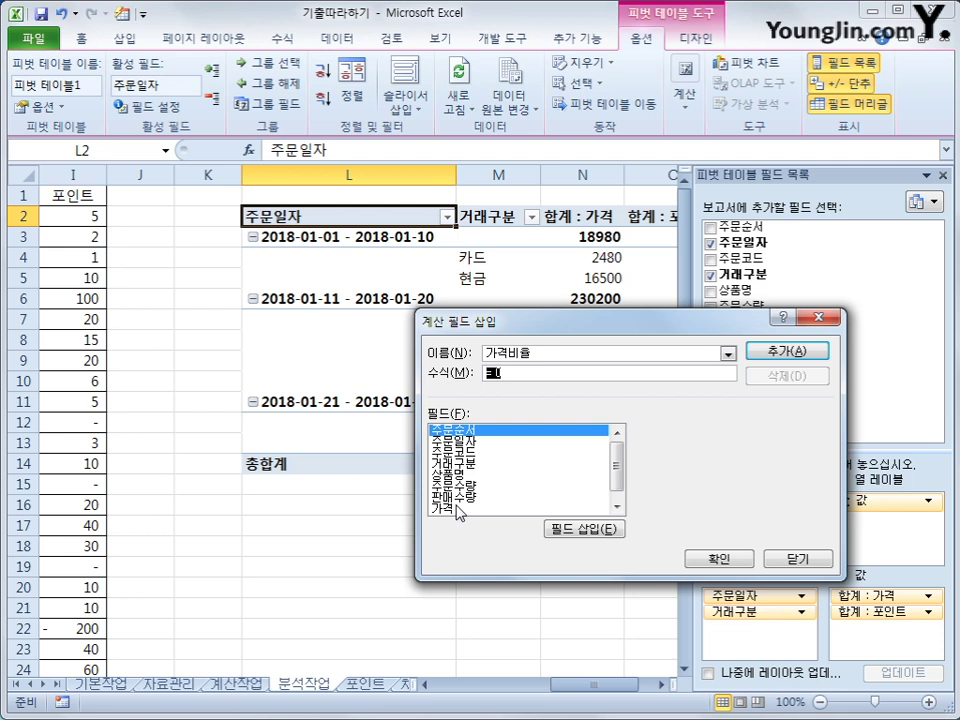
left_click(459, 511)
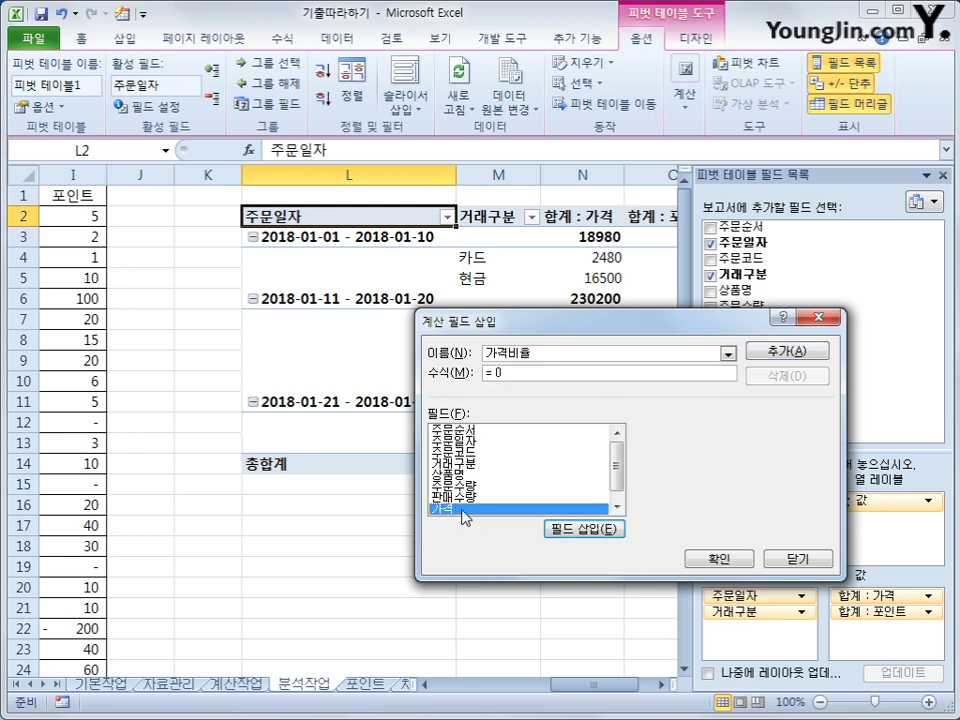
double_click(461, 511)
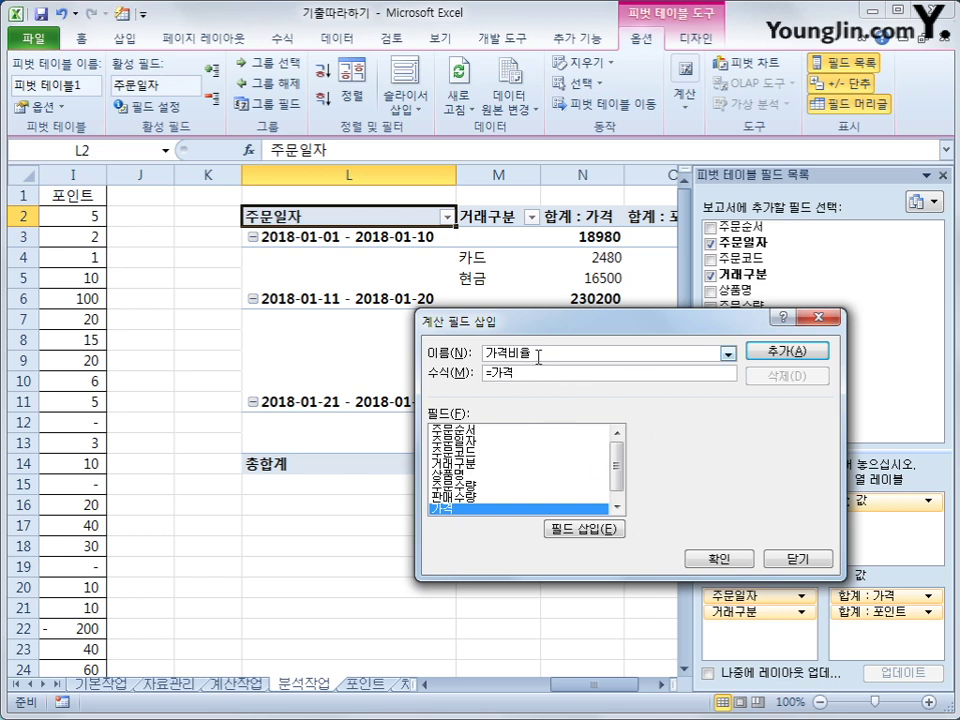
left_click_drag(538, 356, 489, 355)
left_click(536, 378)
left_click(738, 564)
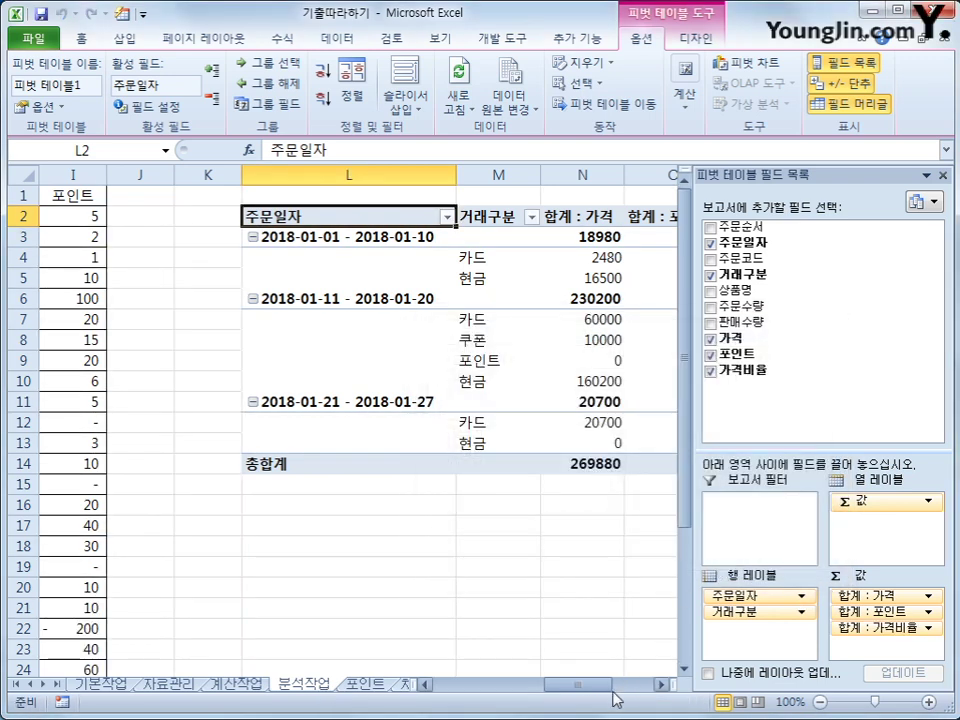
left_click_drag(621, 694, 652, 690)
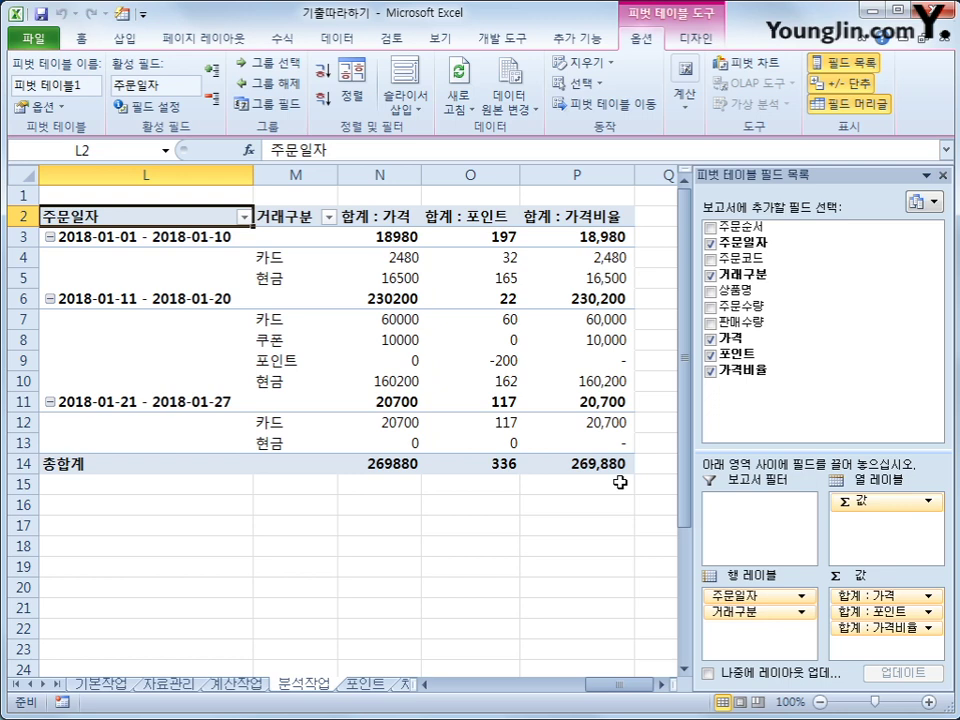
Step: Set the 합계 : 가격비율 value field to display as 열 합계 비율
left_click(552, 215)
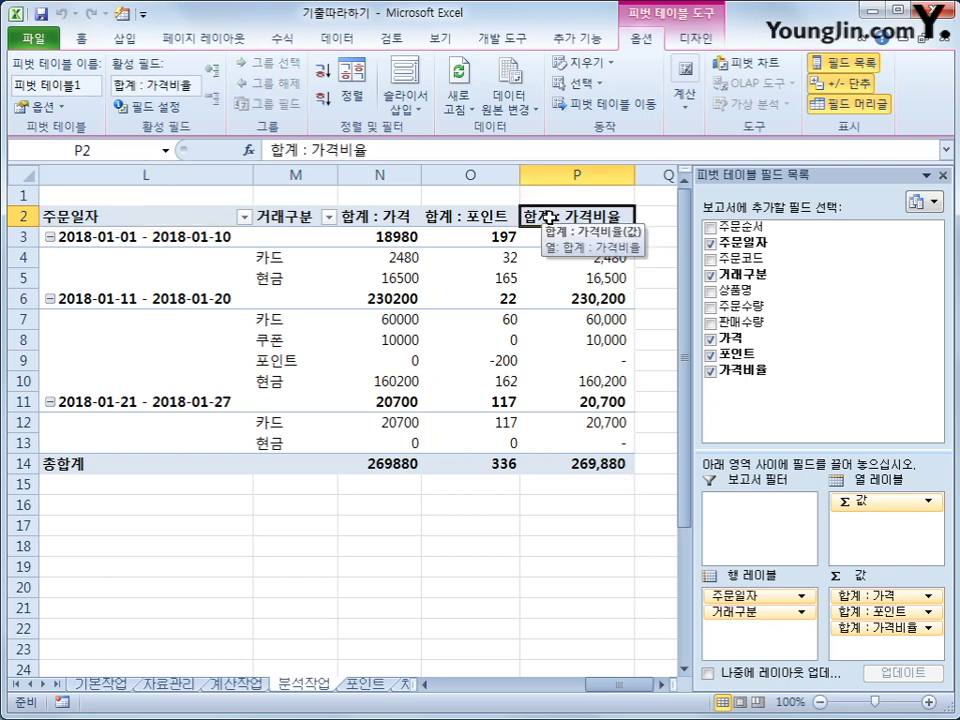
right_click(549, 217)
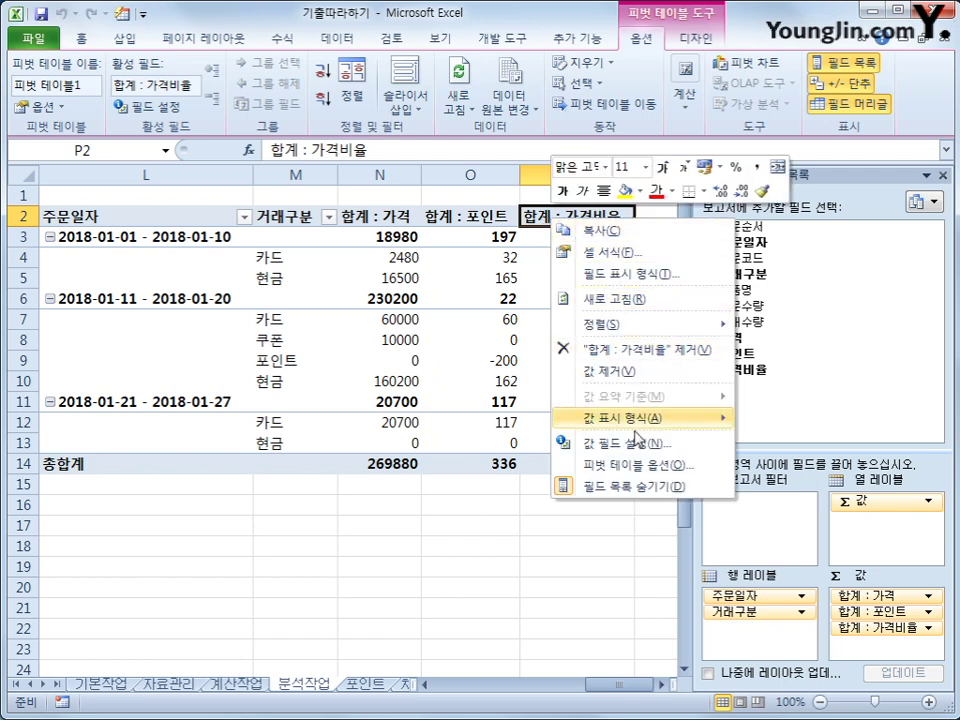
left_click(634, 443)
left_click_drag(485, 307, 325, 230)
left_click(431, 305)
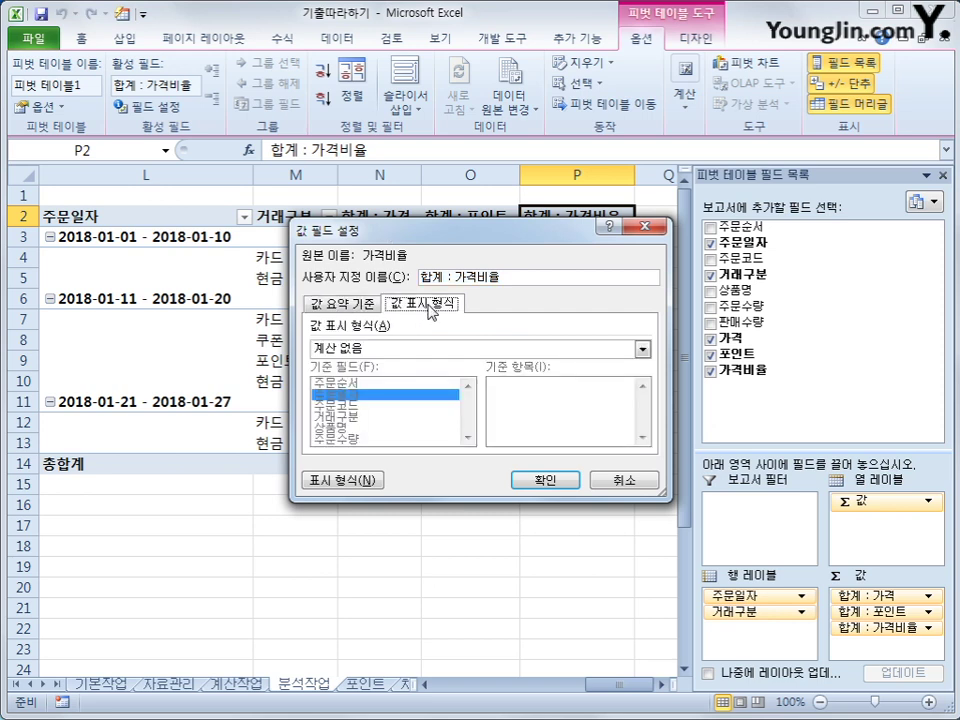
left_click(413, 348)
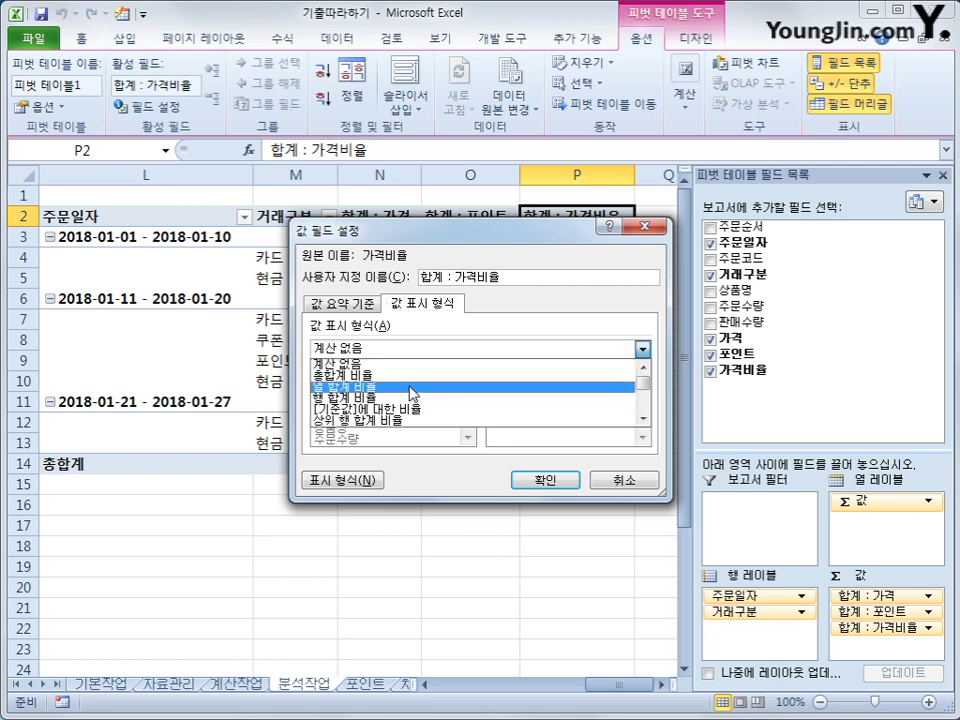
left_click(412, 390)
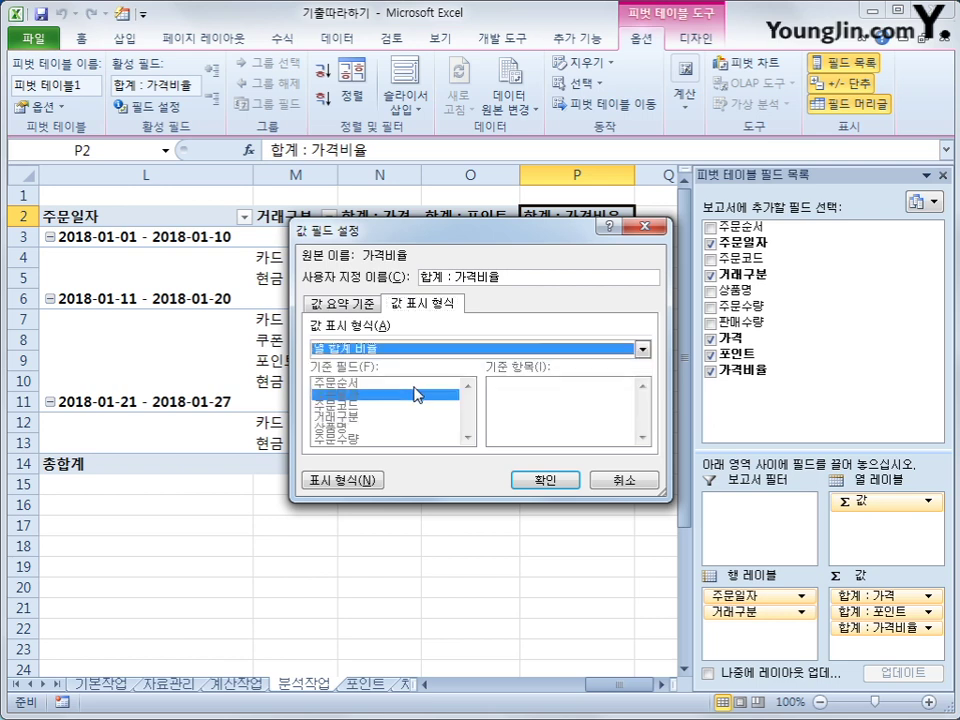
left_click(540, 480)
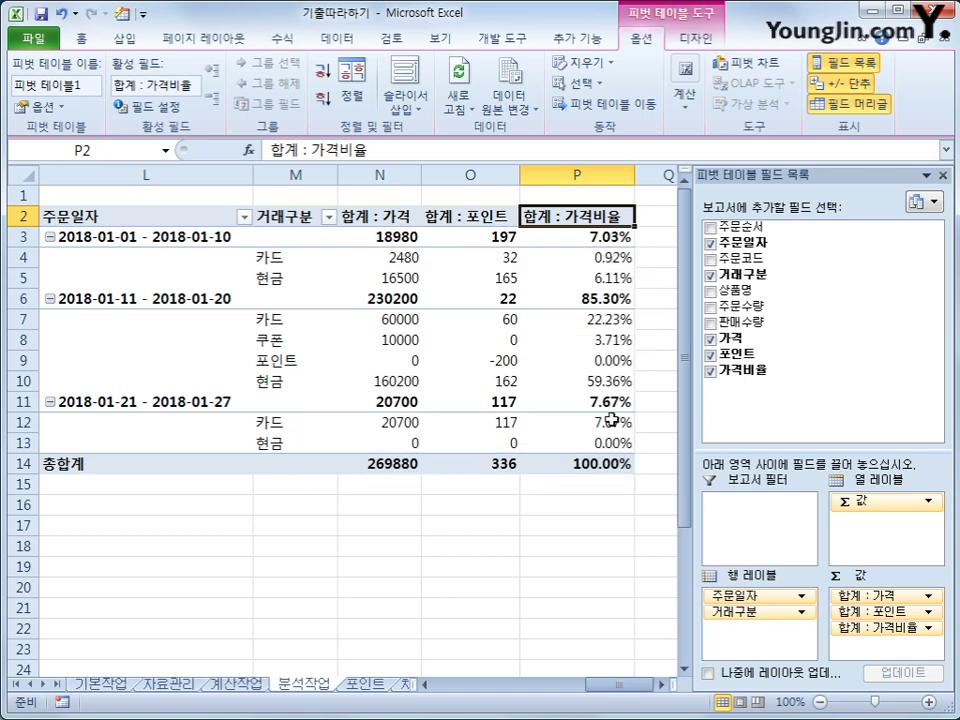
mouse_move(607, 436)
Step: Apply the light green 피벗 스타일 밝게 11 style to the pivot table
left_click(696, 38)
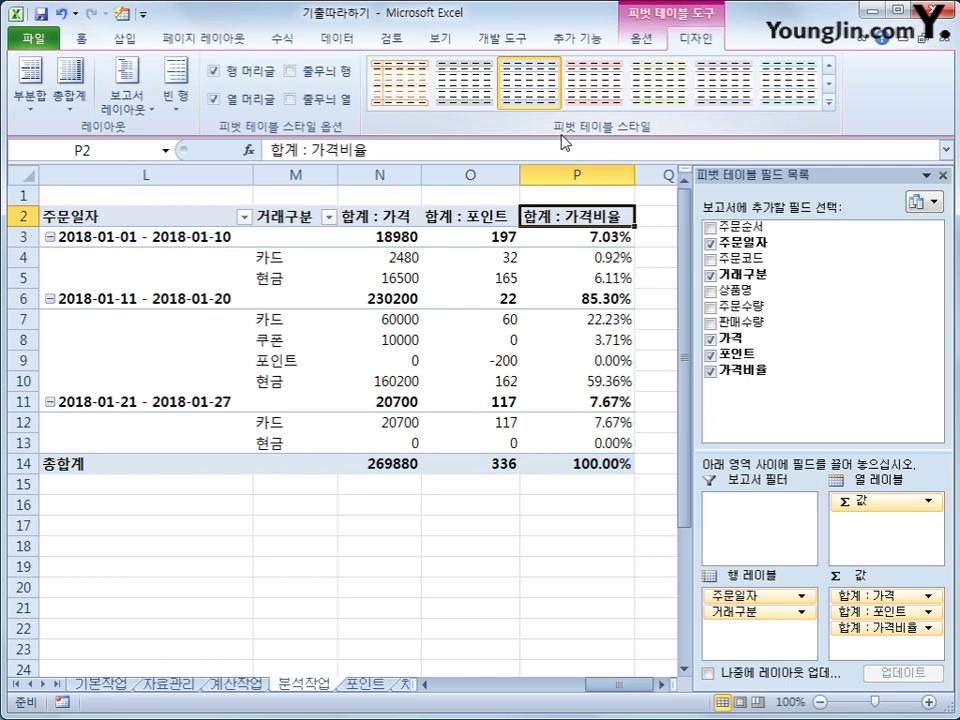
left_click(829, 102)
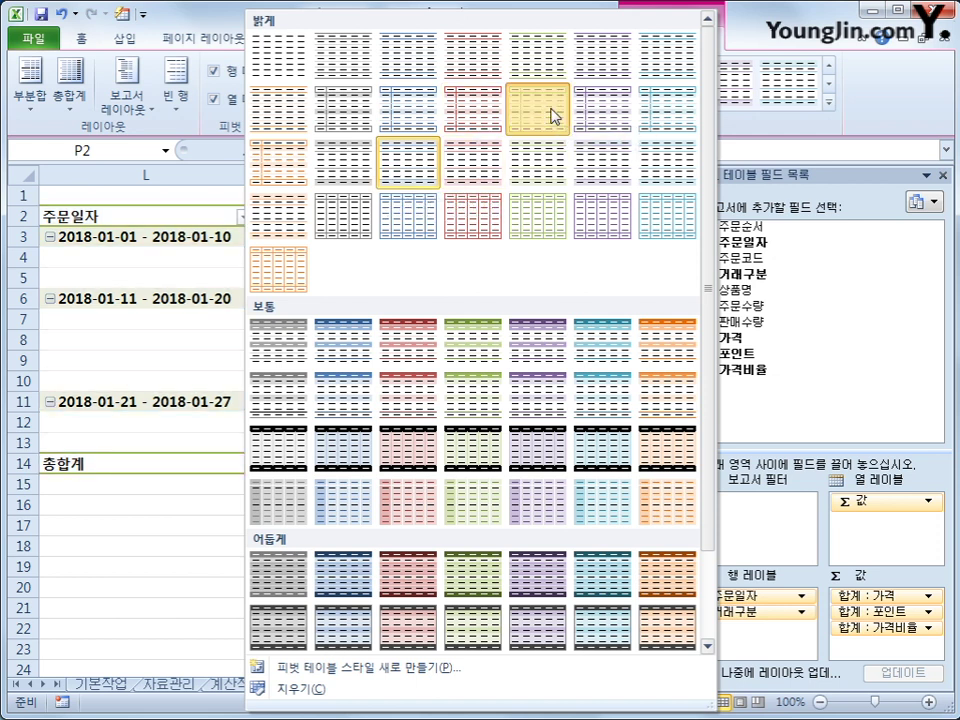
left_click(553, 116)
left_click(563, 560)
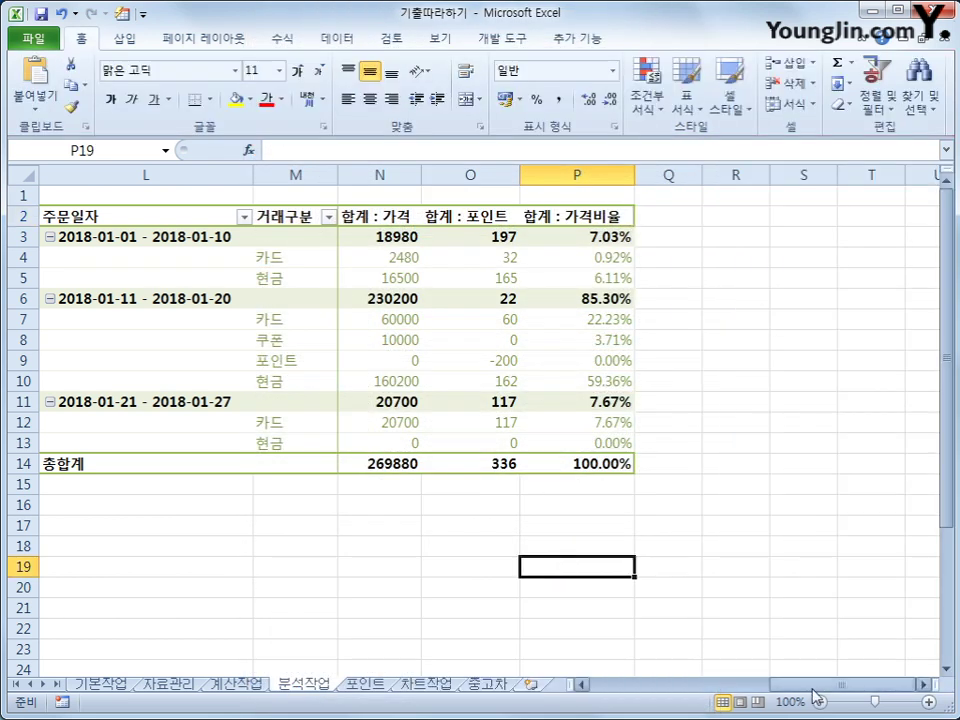
left_click_drag(813, 697, 776, 695)
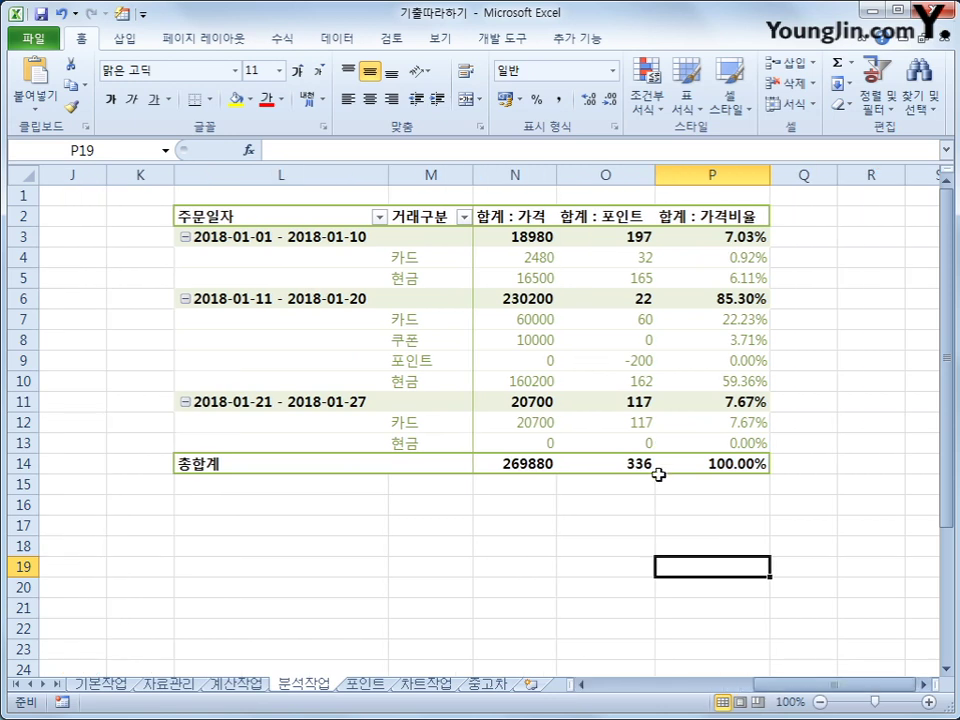
Step: Go to the 포인트 sheet, select cell K10, and show the 개발 도구 ribbon
mouse_move(573, 373)
left_click(380, 689)
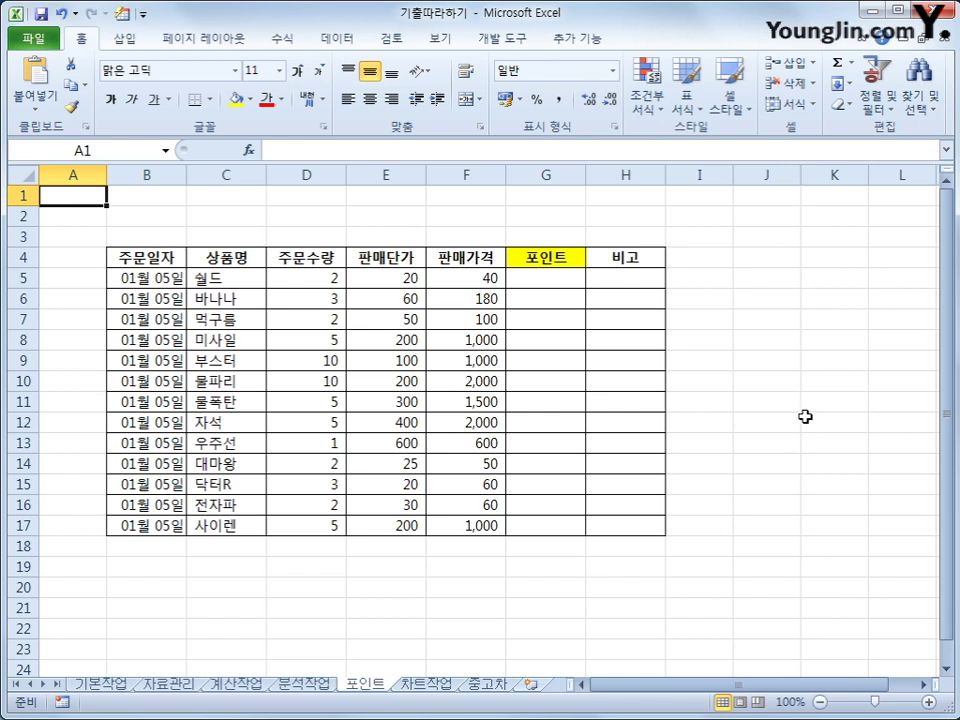
left_click(808, 379)
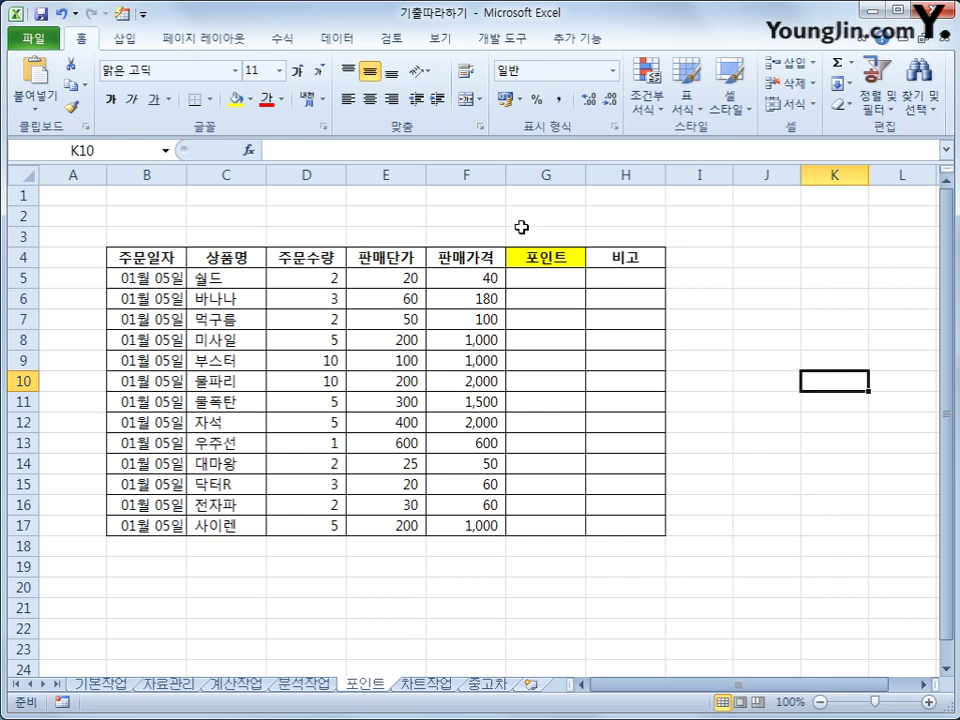
left_click(511, 50)
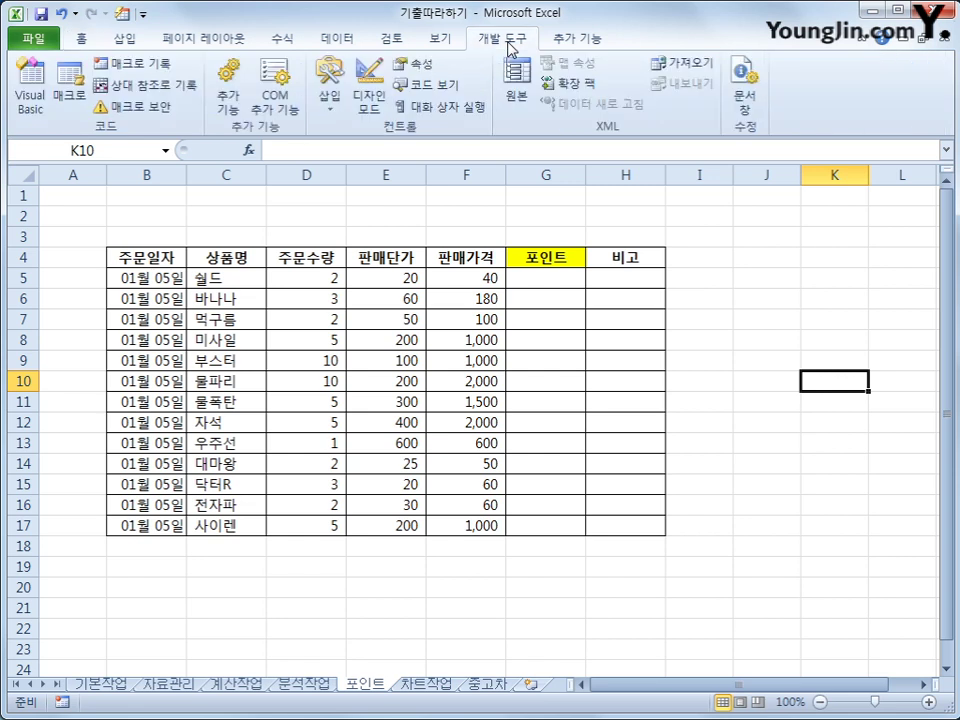
Step: Start recording a new macro named 포인트
left_click(147, 64)
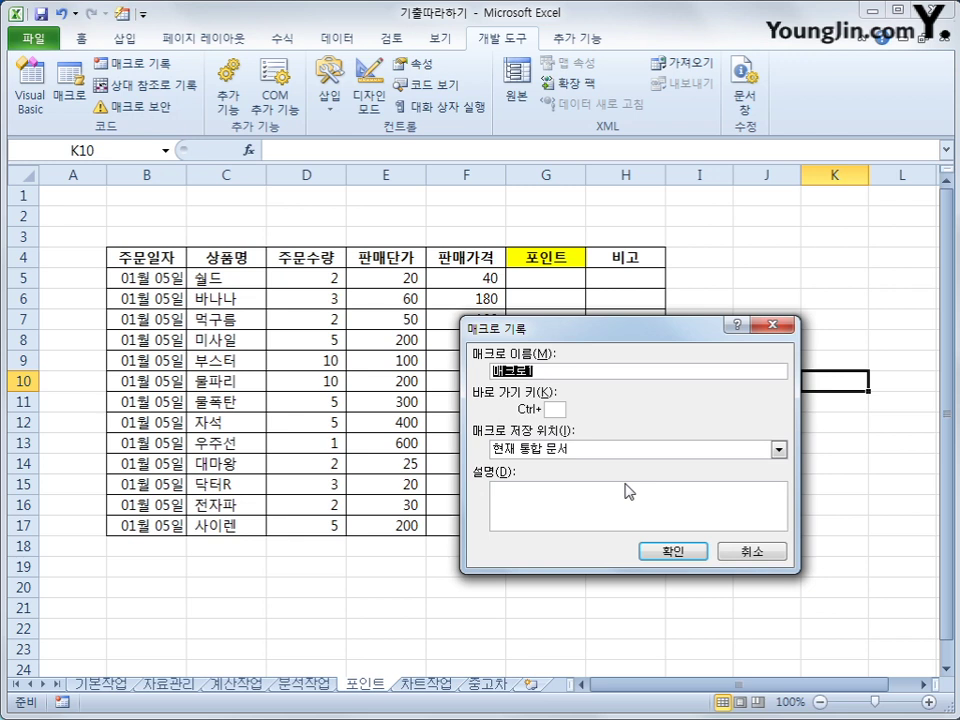
type("포인트")
left_click(662, 553)
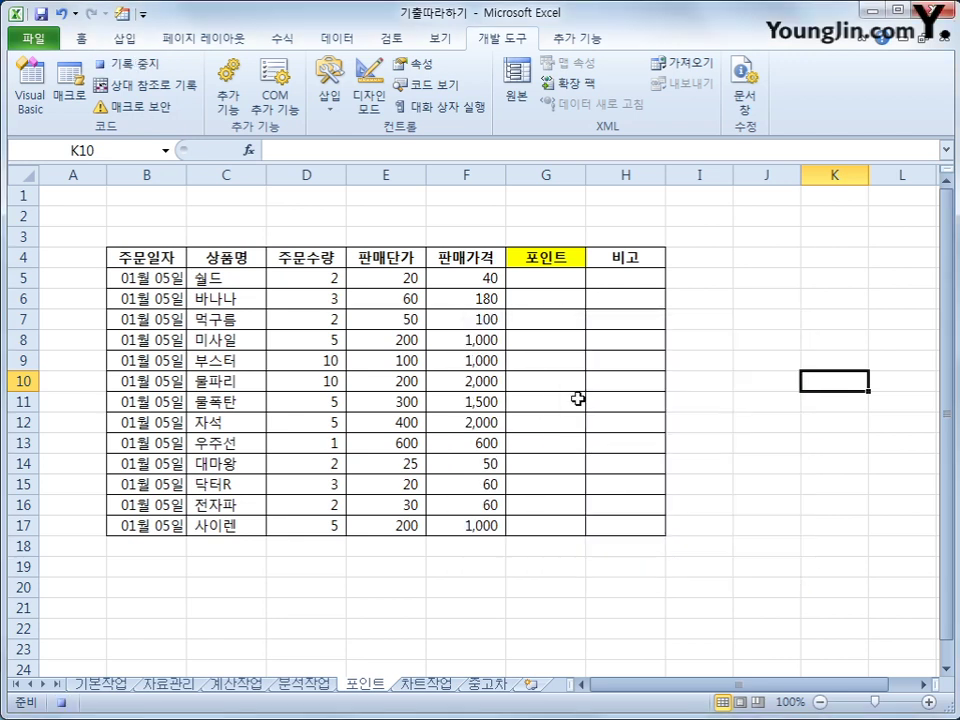
Step: Enter =INT(F5*0.25) in G5, fill it down to G17, and stop recording
left_click(564, 281)
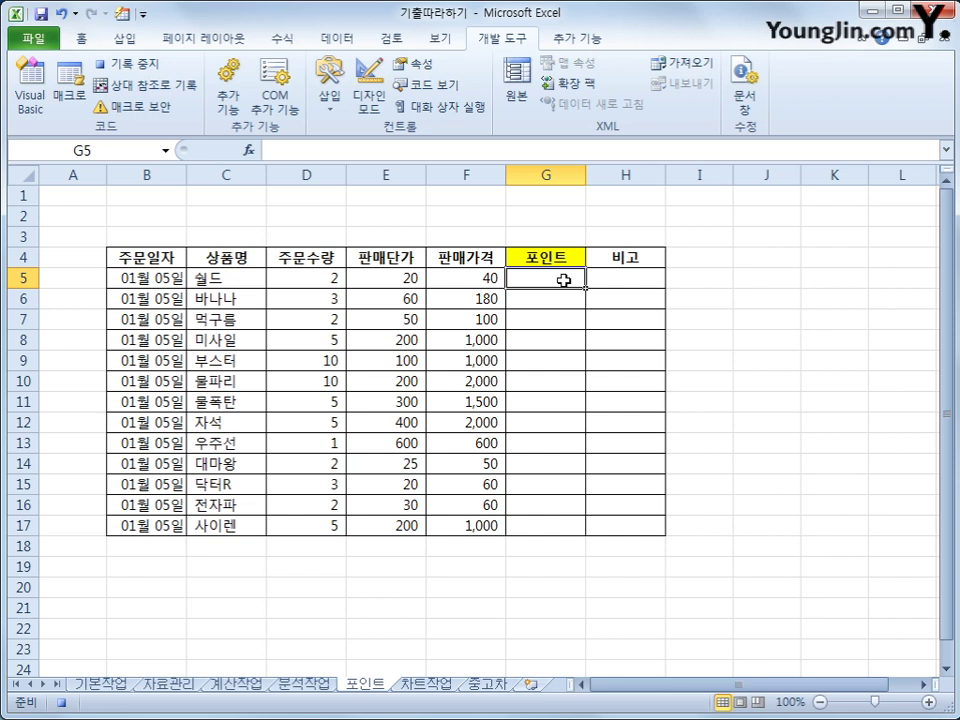
type("= ㅑ")
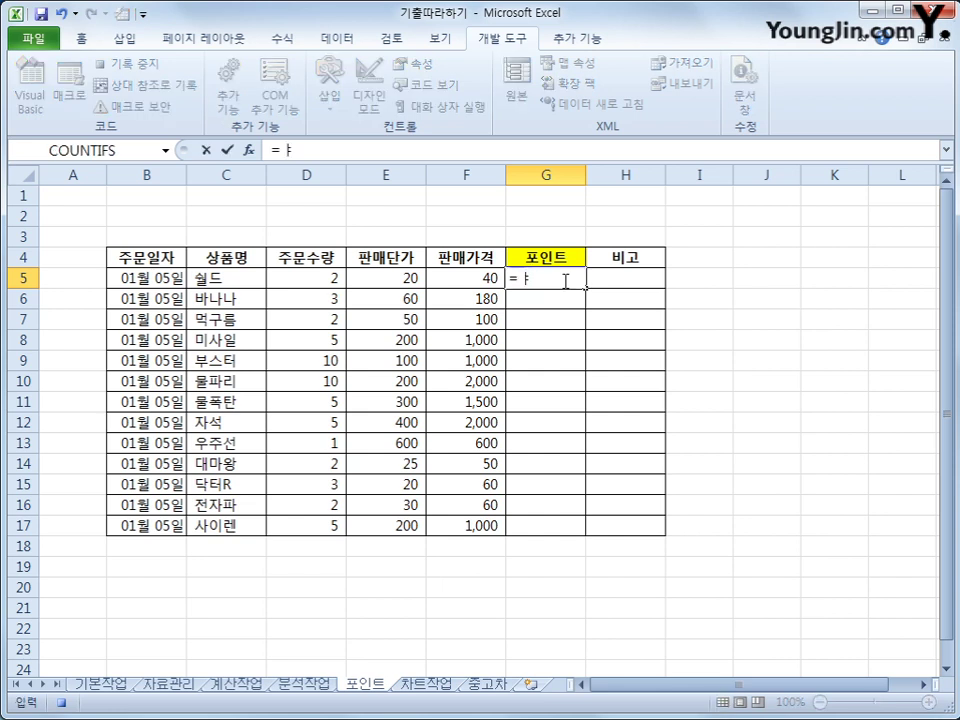
key("BackSpace")
type("int(")
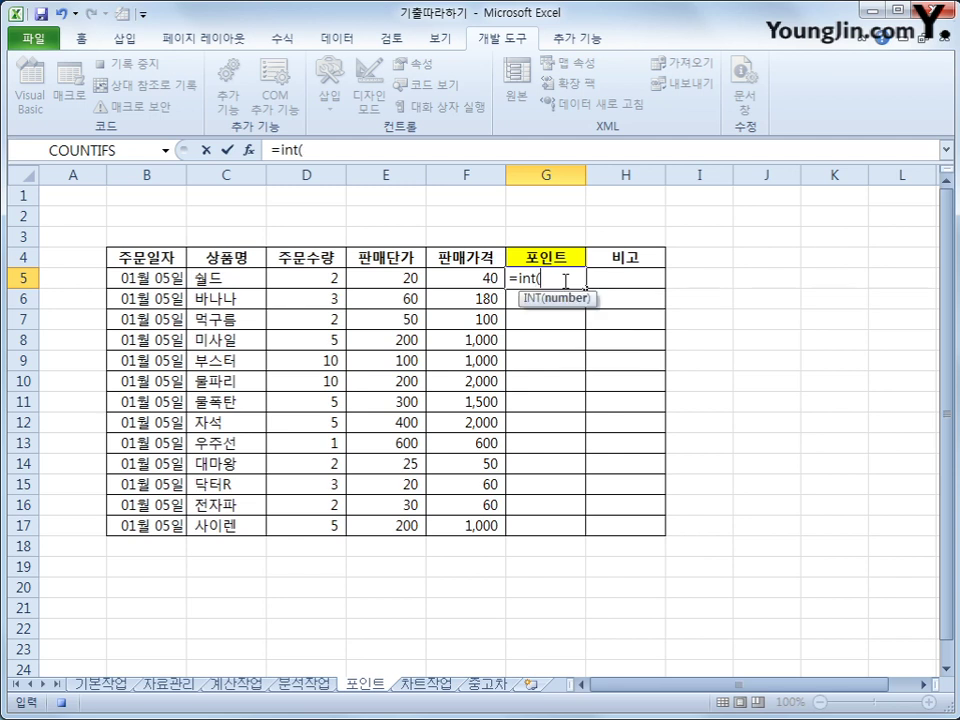
key("Left")
type("*")
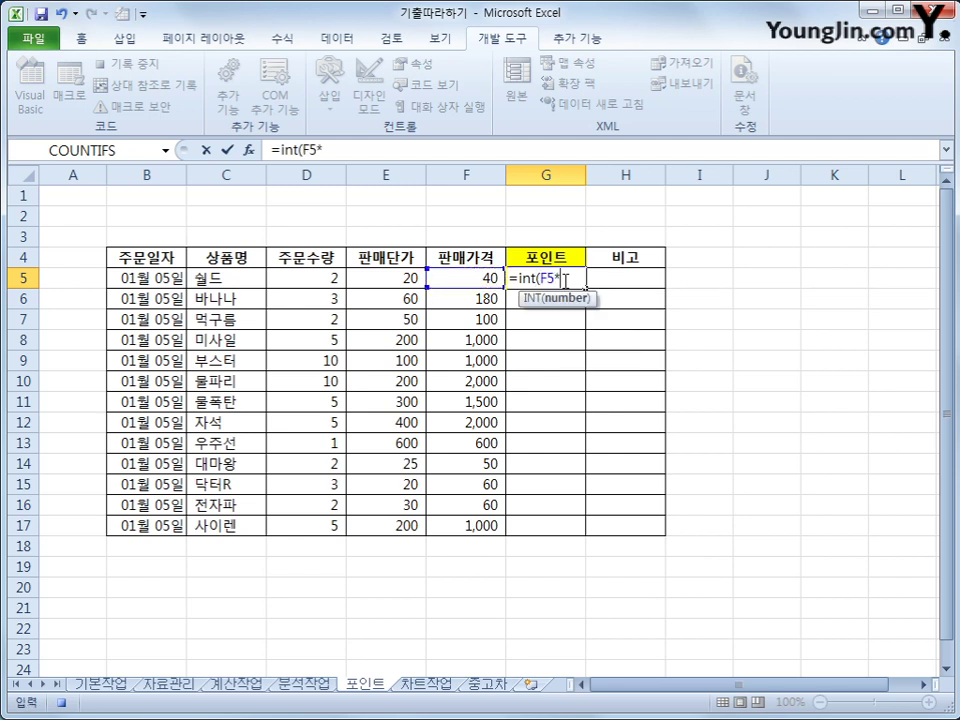
type("0.25)")
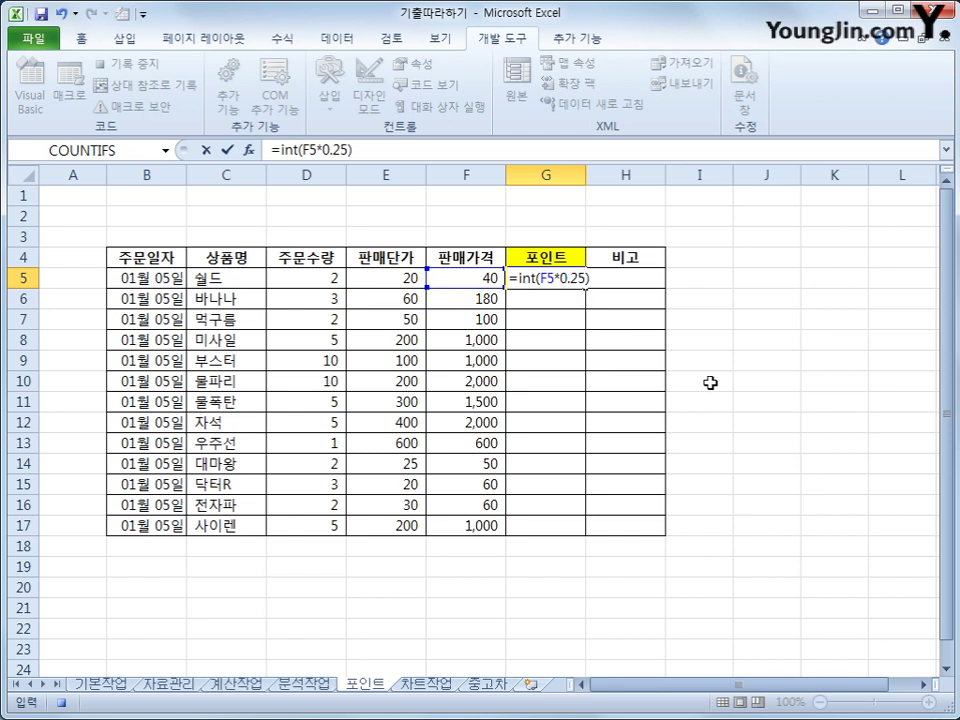
key("Return")
left_click(574, 277)
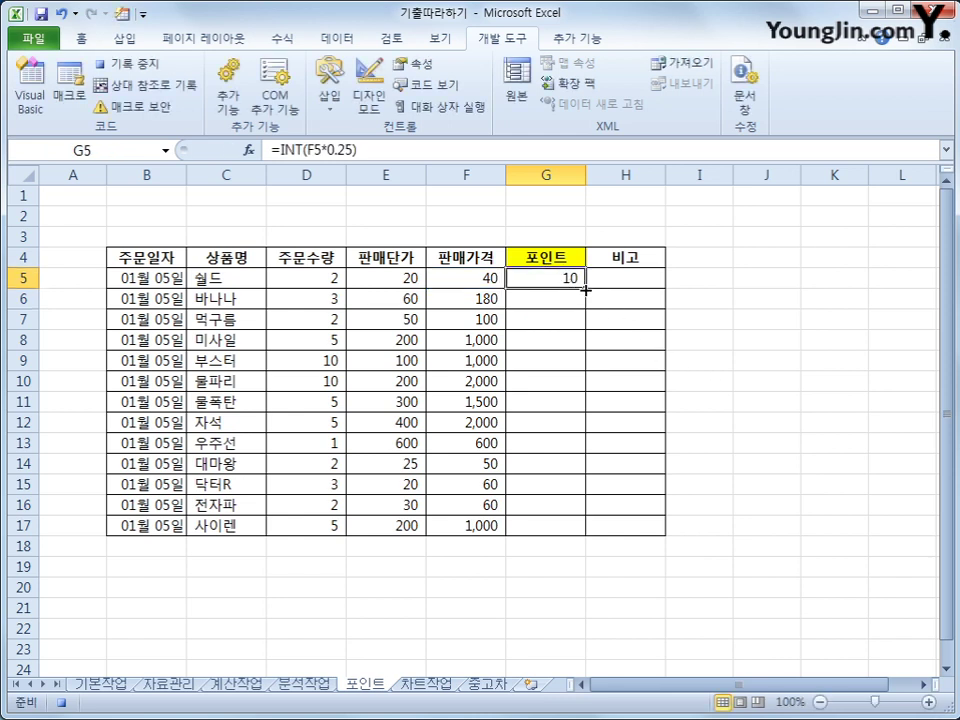
left_click_drag(585, 287, 570, 527)
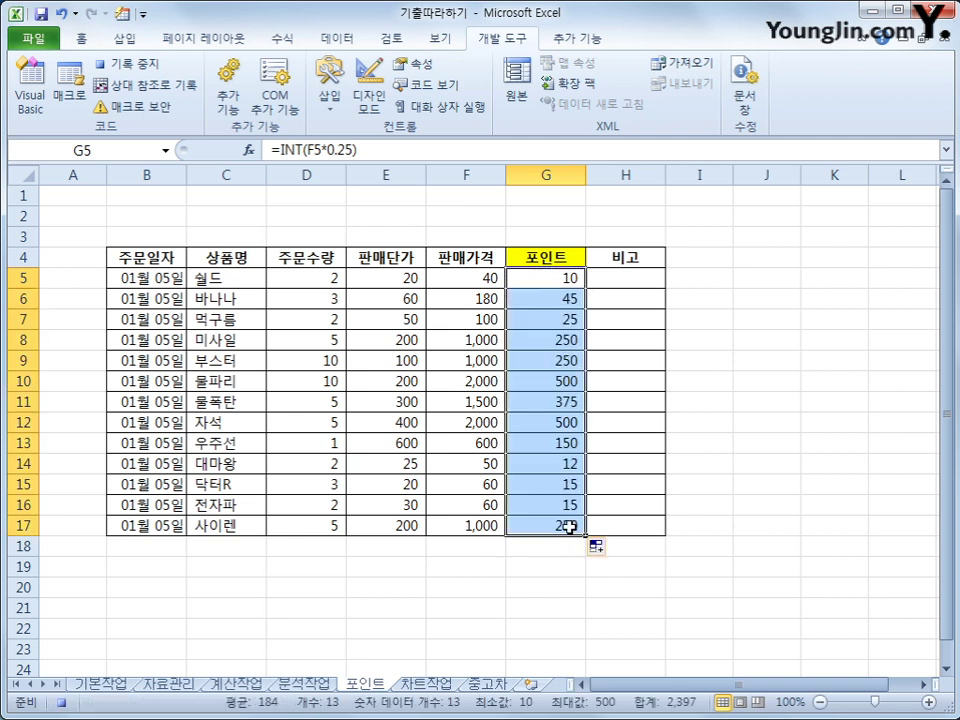
left_click(569, 527)
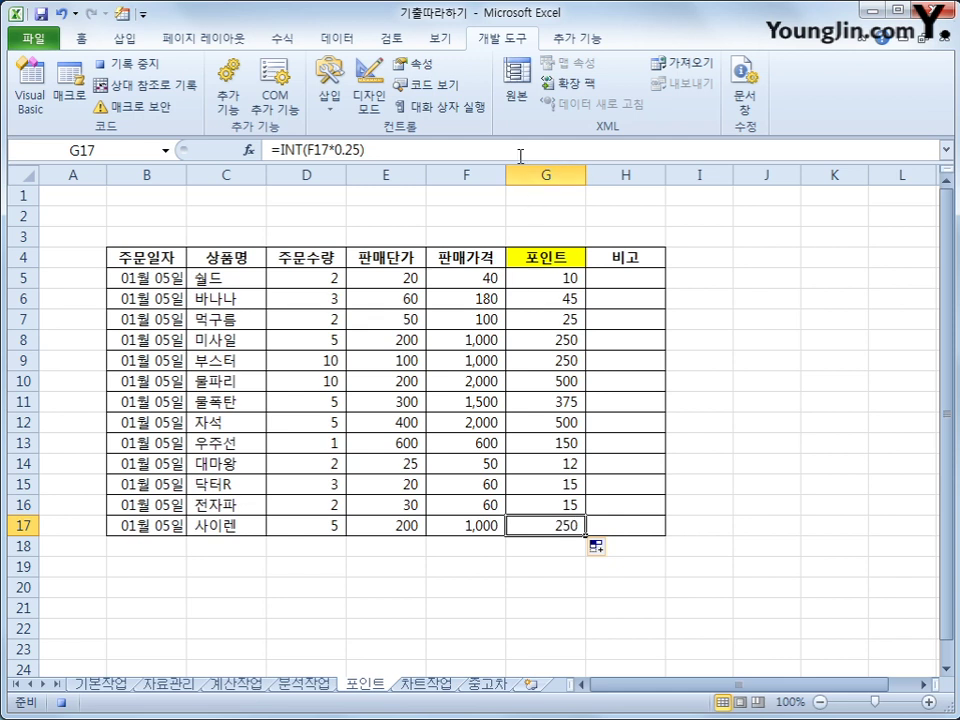
left_click(155, 68)
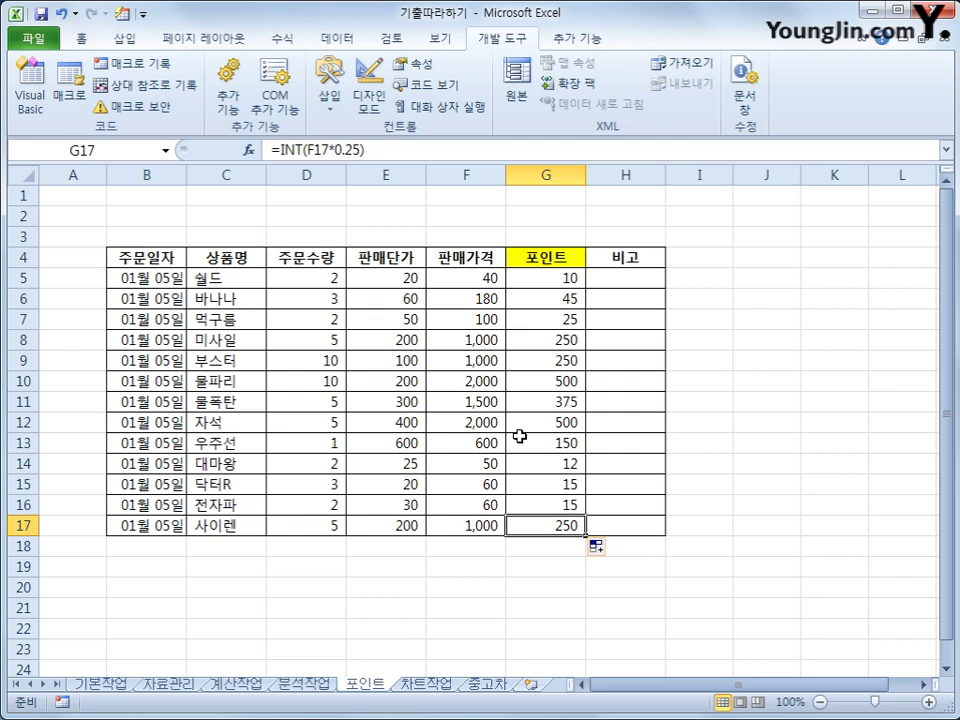
Step: Draw a rectangle shape over J4:K5 beside the table and label it 포인트
left_click(124, 41)
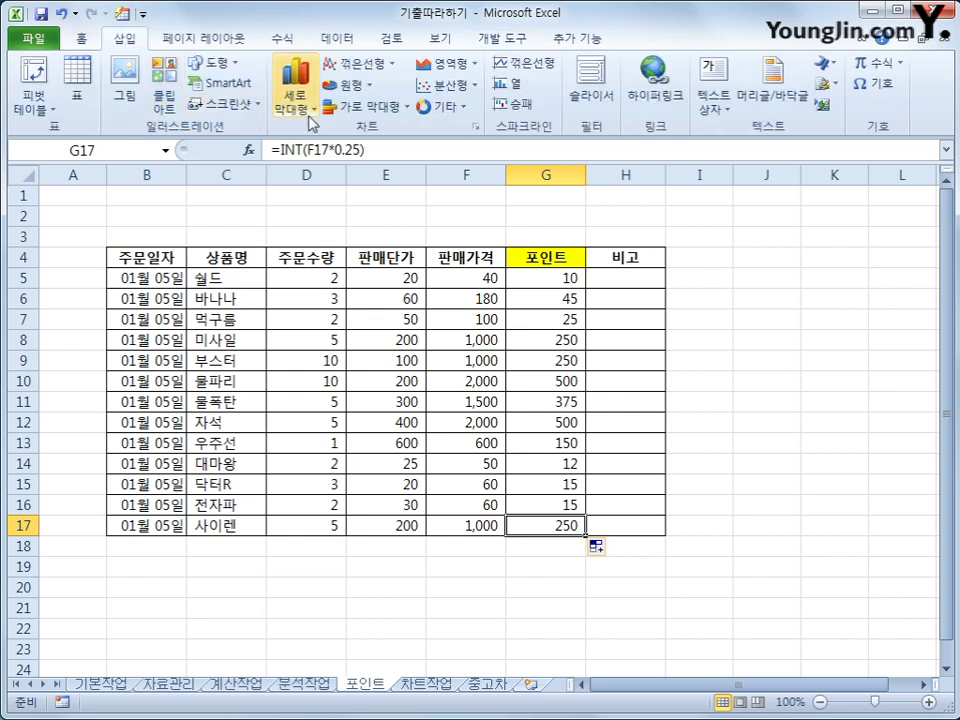
left_click(216, 63)
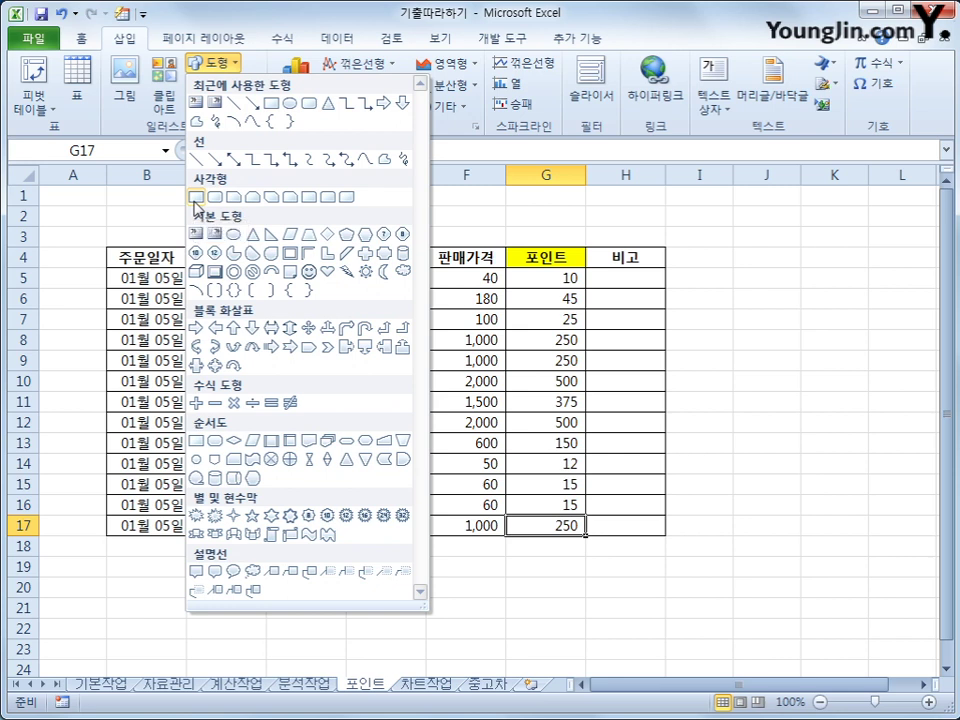
left_click(196, 198)
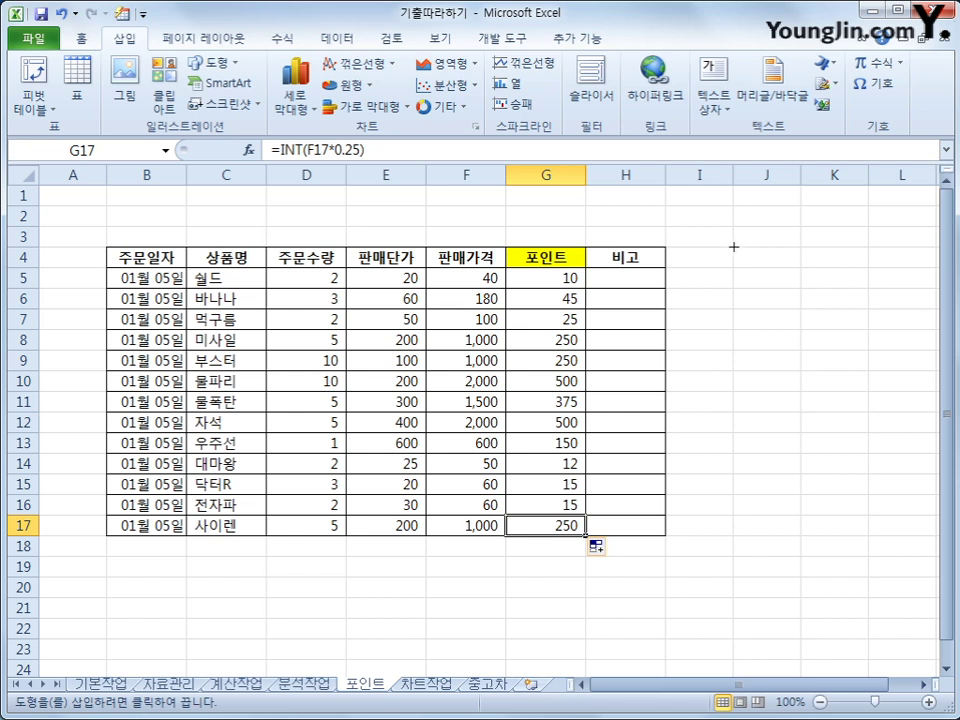
left_click_drag(733, 246, 868, 288)
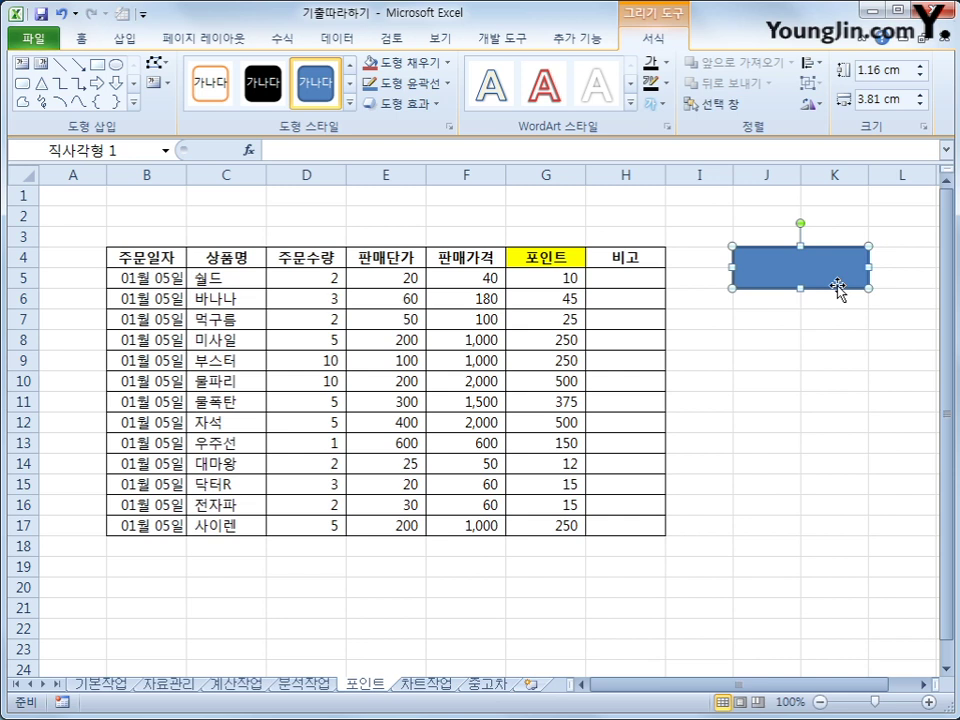
type("v")
type("포인트")
Step: Assign the 포인트 macro to the rectangle
key("shift+F10")
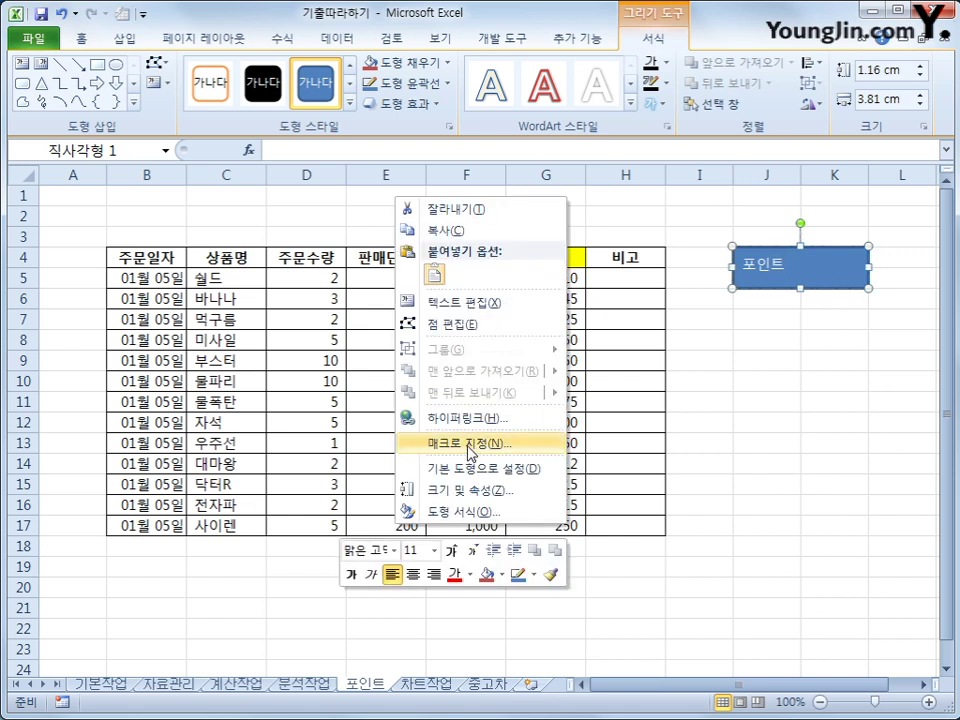
left_click(470, 452)
left_click(316, 348)
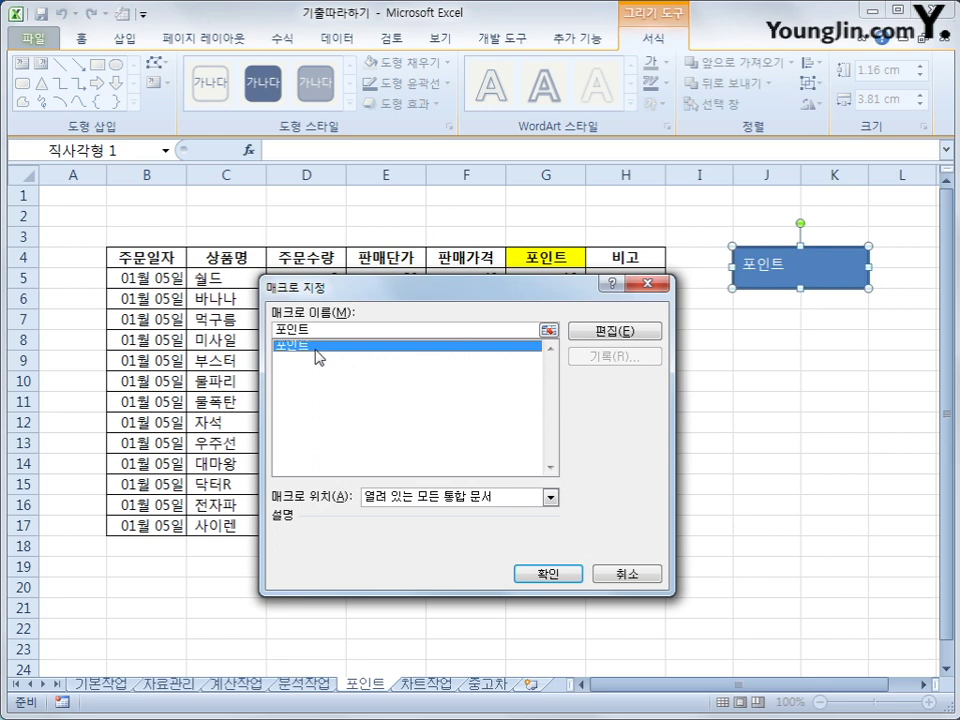
left_click(544, 574)
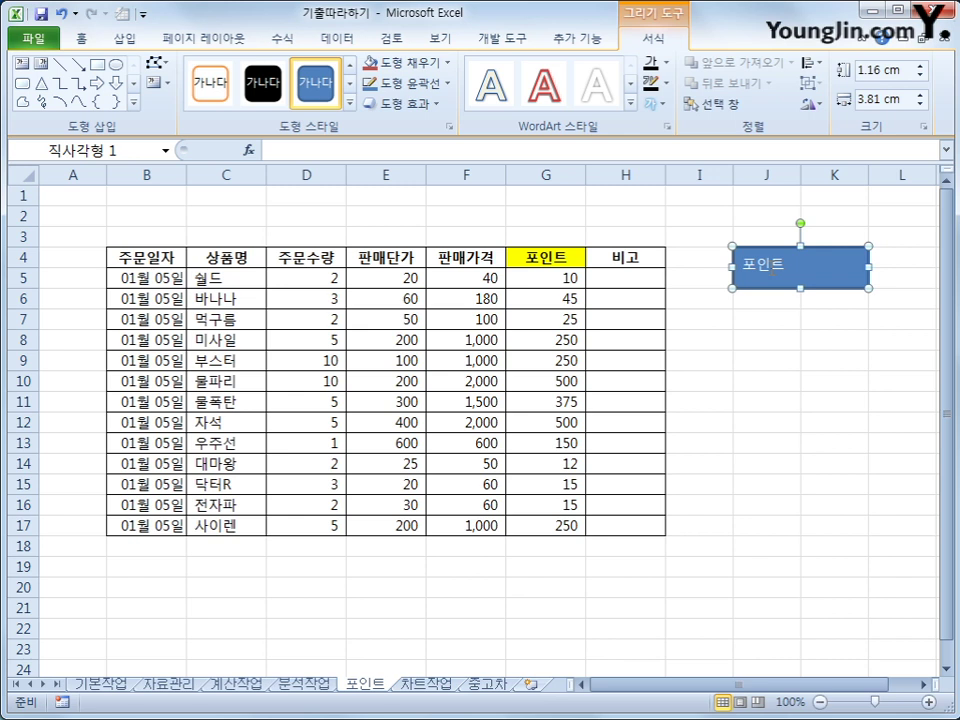
Step: Centre the 포인트 label both vertically and horizontally in the rectangle
left_click(81, 39)
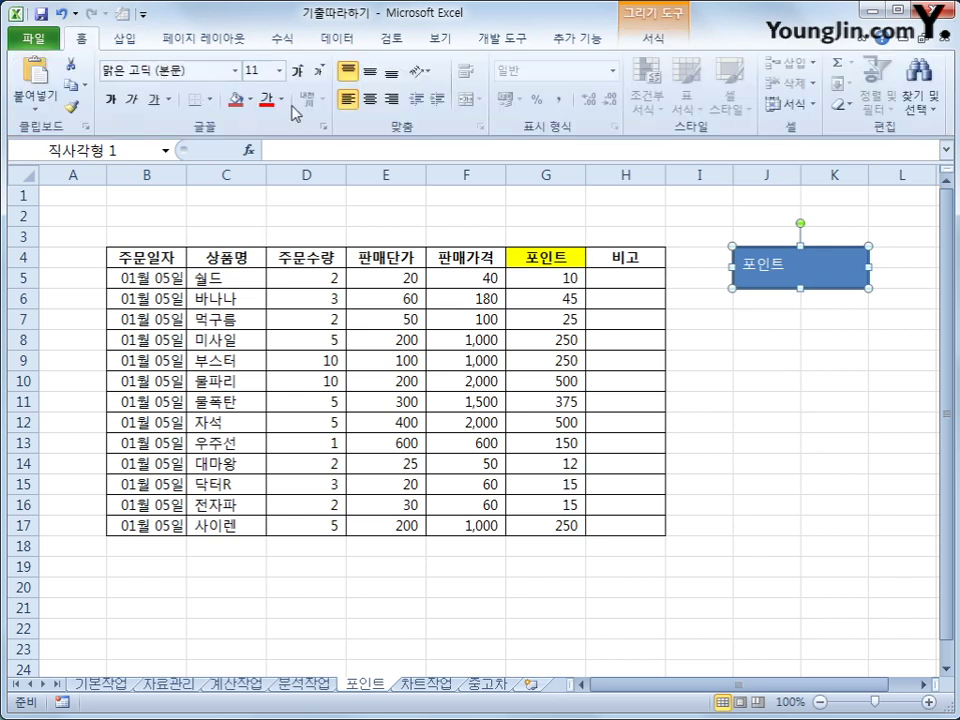
left_click(374, 77)
left_click(370, 100)
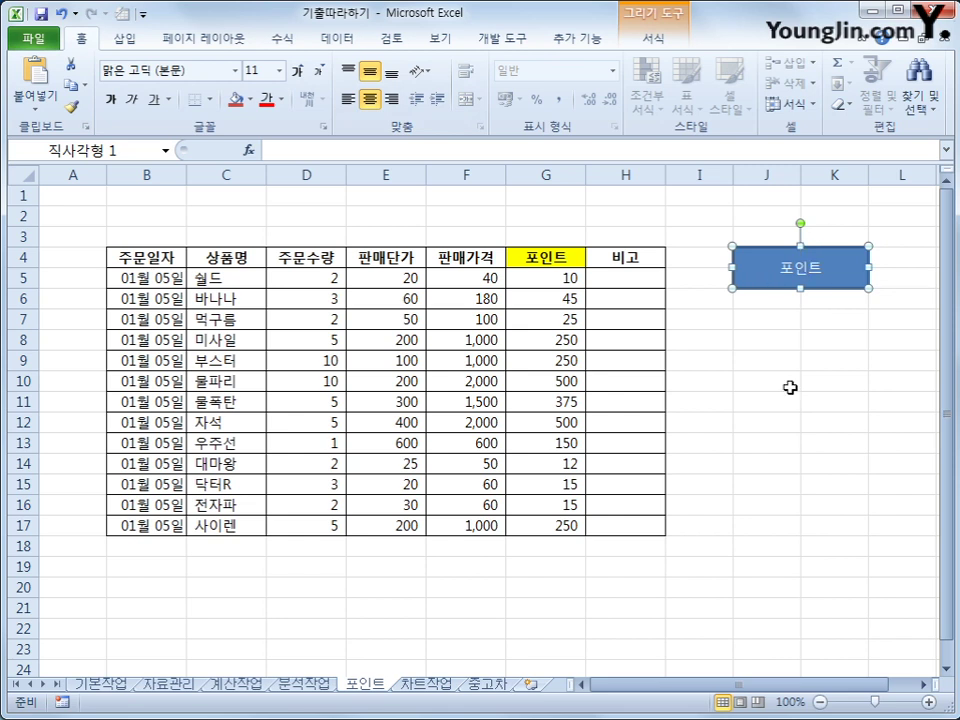
Step: Clear the point values in G5:G17
left_click(792, 427)
left_click_drag(565, 278, 570, 513)
key("Delete")
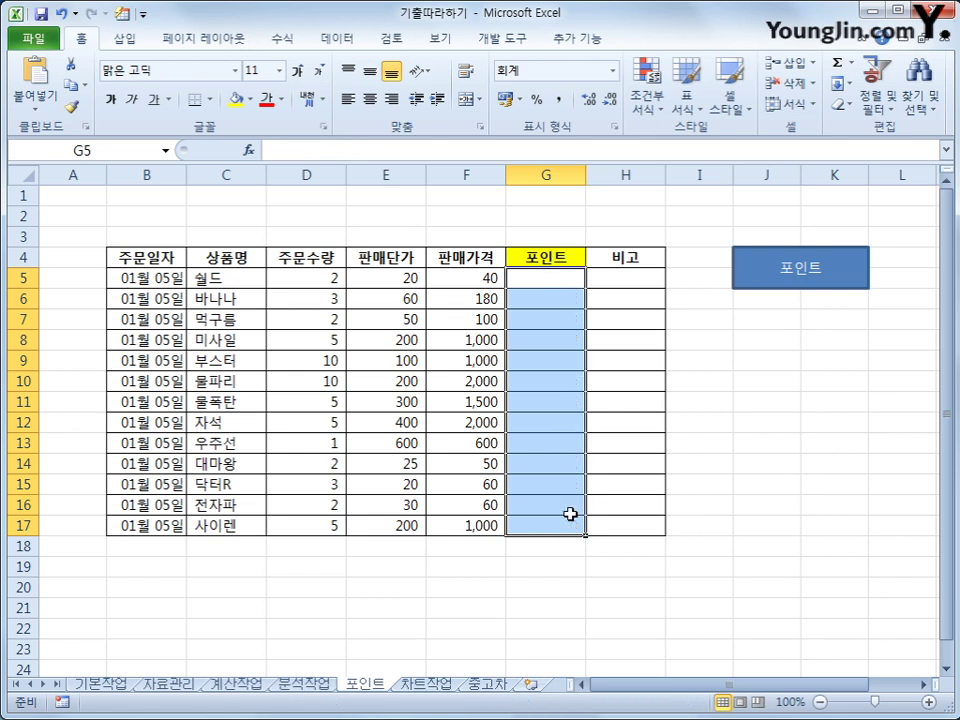
Step: Run the 포인트 shape macro to refill G5:G17, then switch to the 차트작업 sheet
left_click(757, 490)
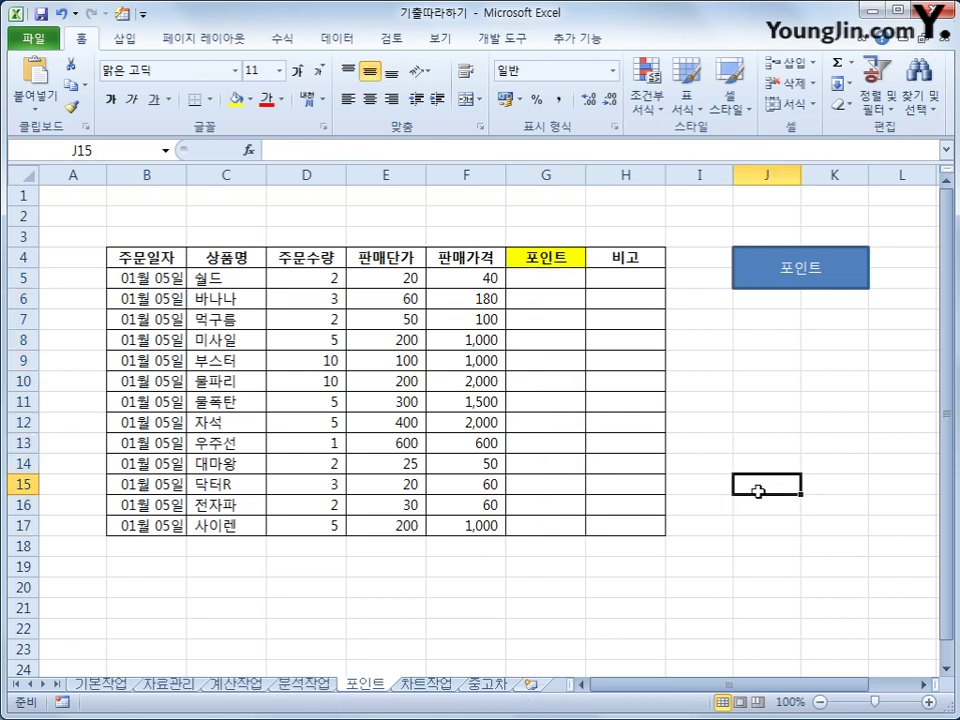
left_click(798, 280)
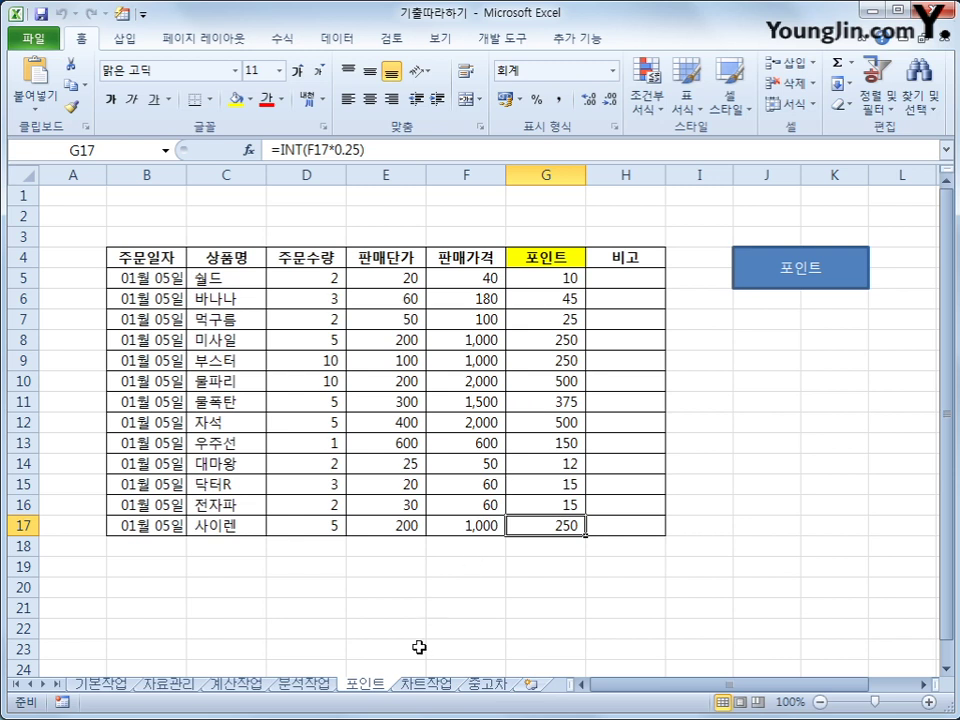
left_click(418, 685)
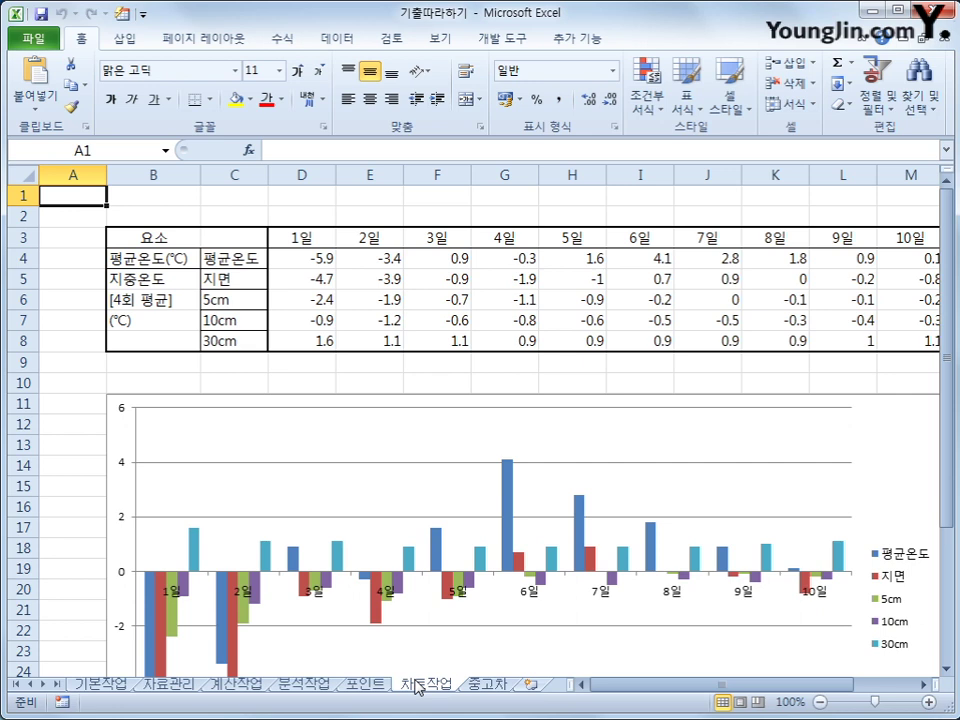
Step: Scroll the full temperature chart into view and select the blue 평균온도 series
left_click(83, 471)
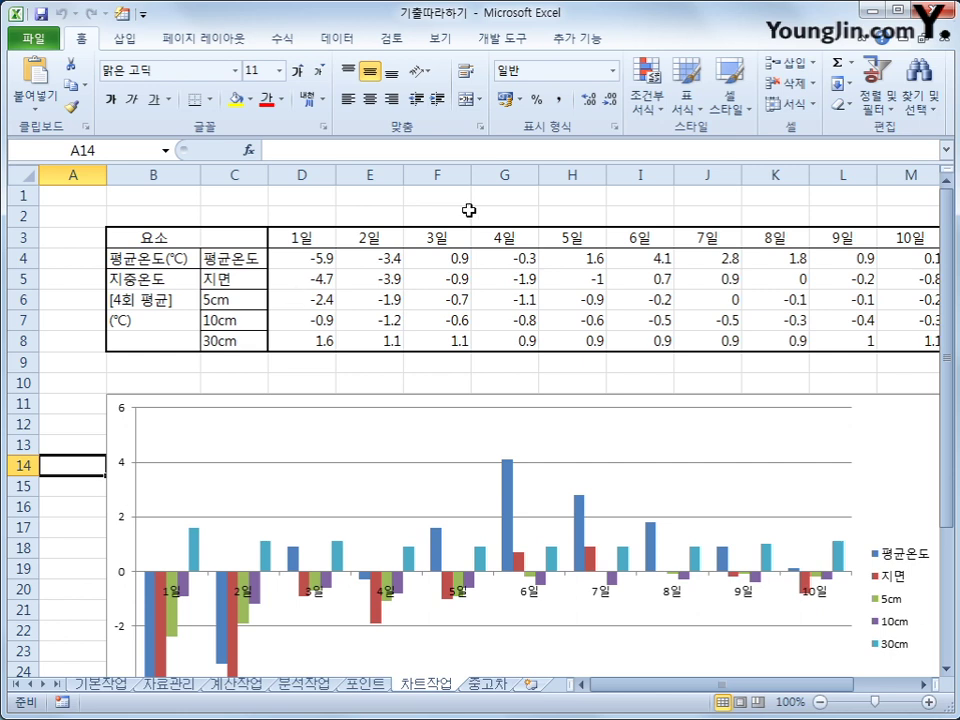
scroll(519, 470, "down", 3)
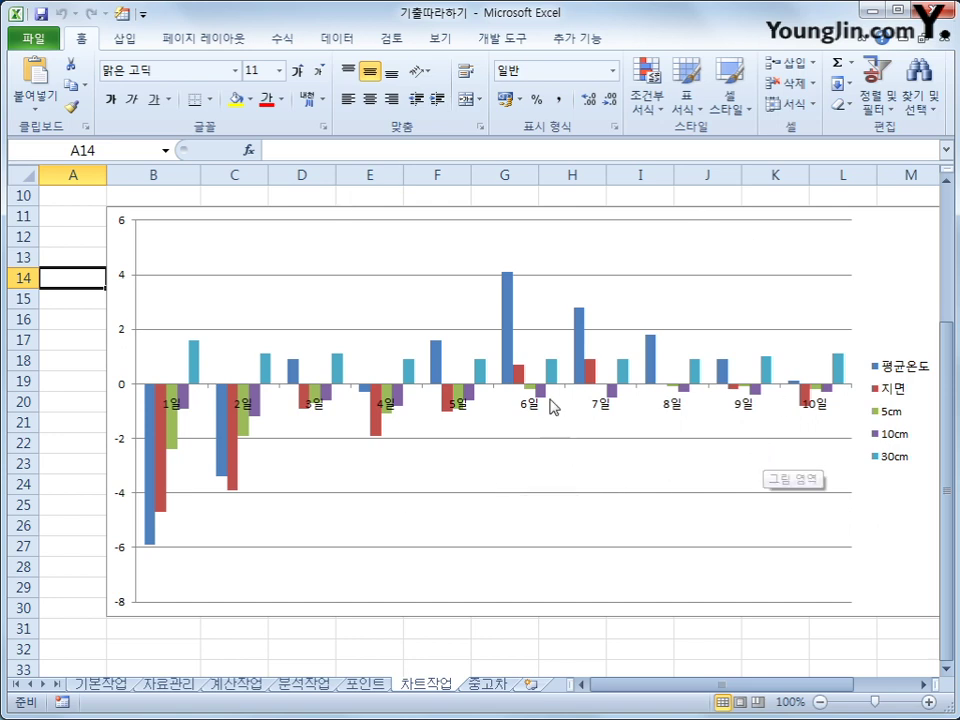
left_click(508, 330)
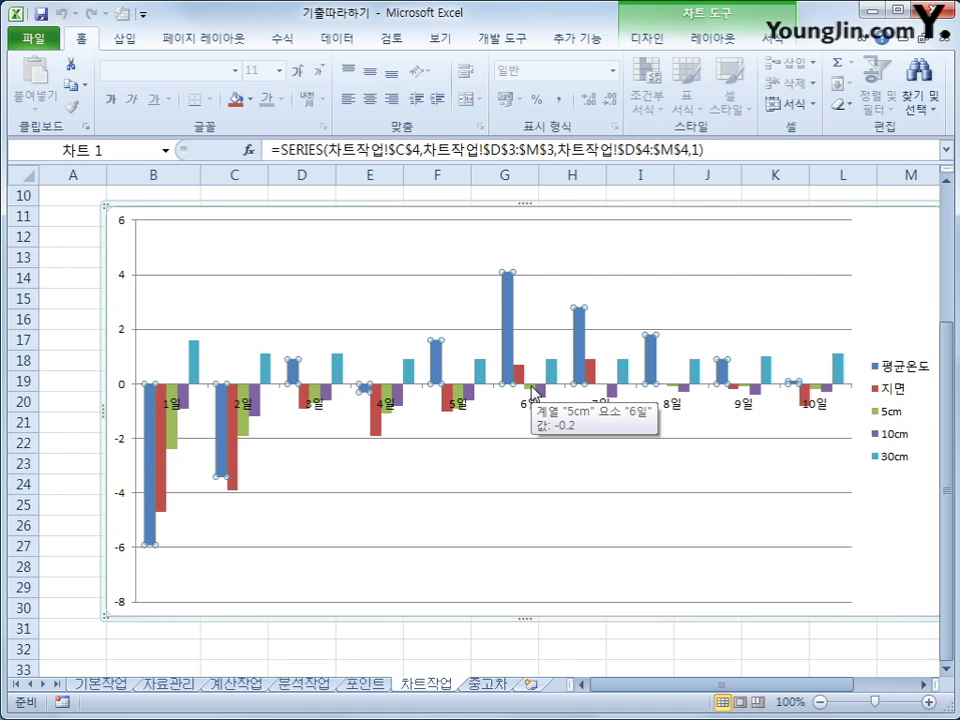
Step: Change the 평균온도 series chart type to Line with Markers
right_click(509, 296)
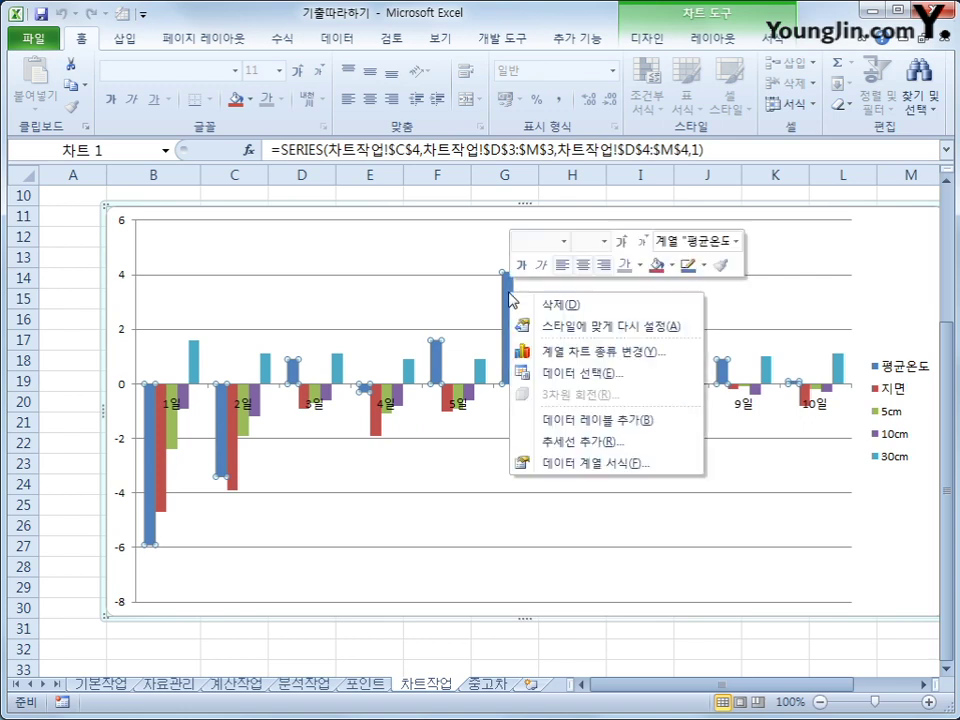
left_click(620, 352)
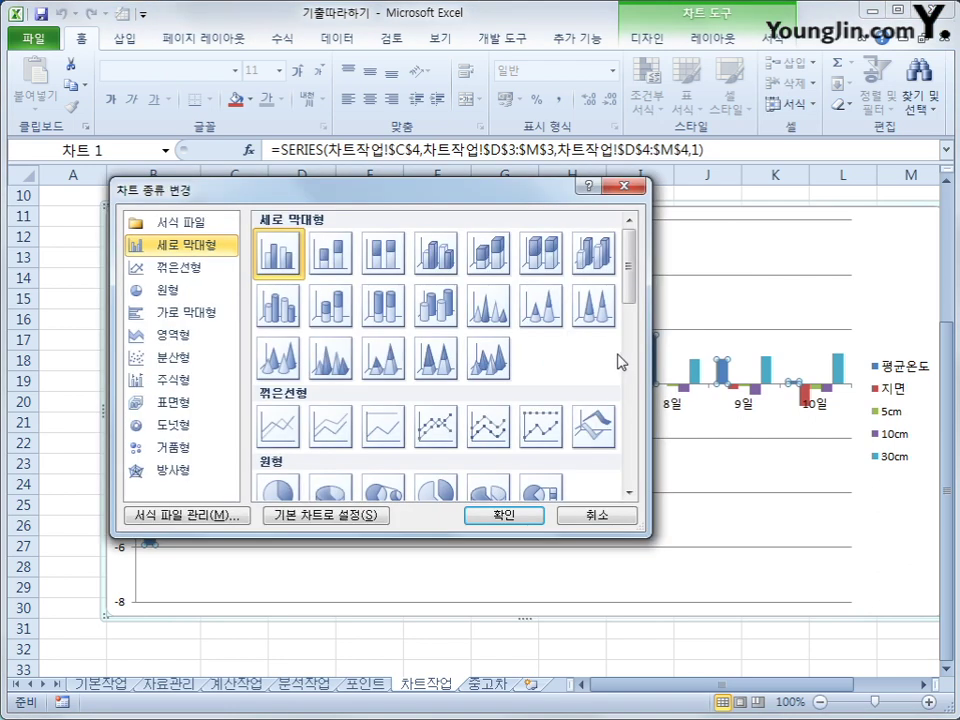
left_click(430, 435)
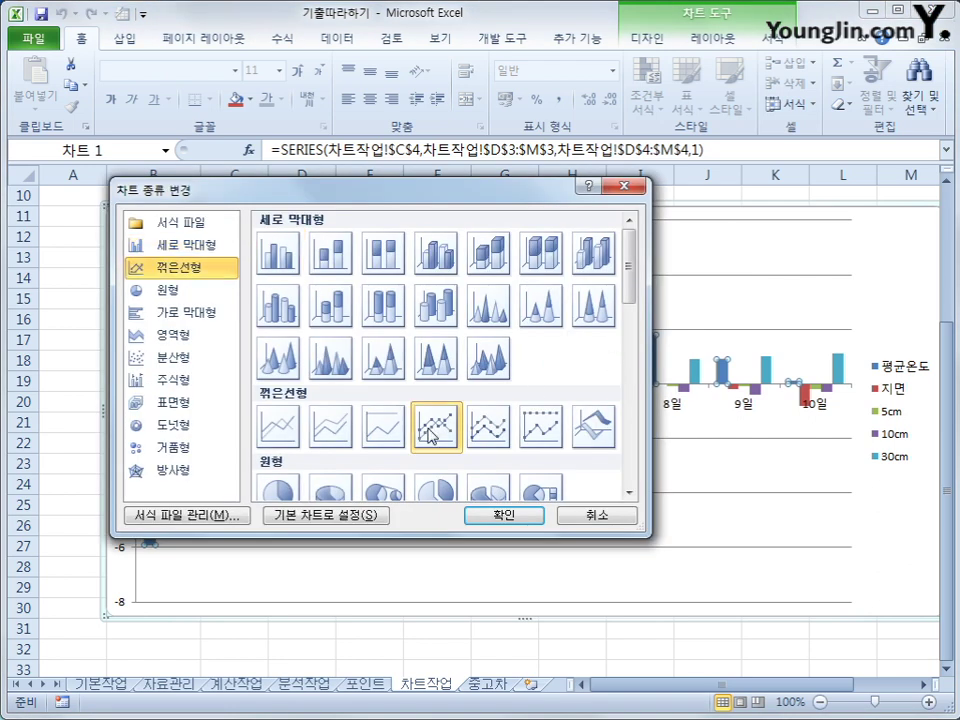
left_click(478, 518)
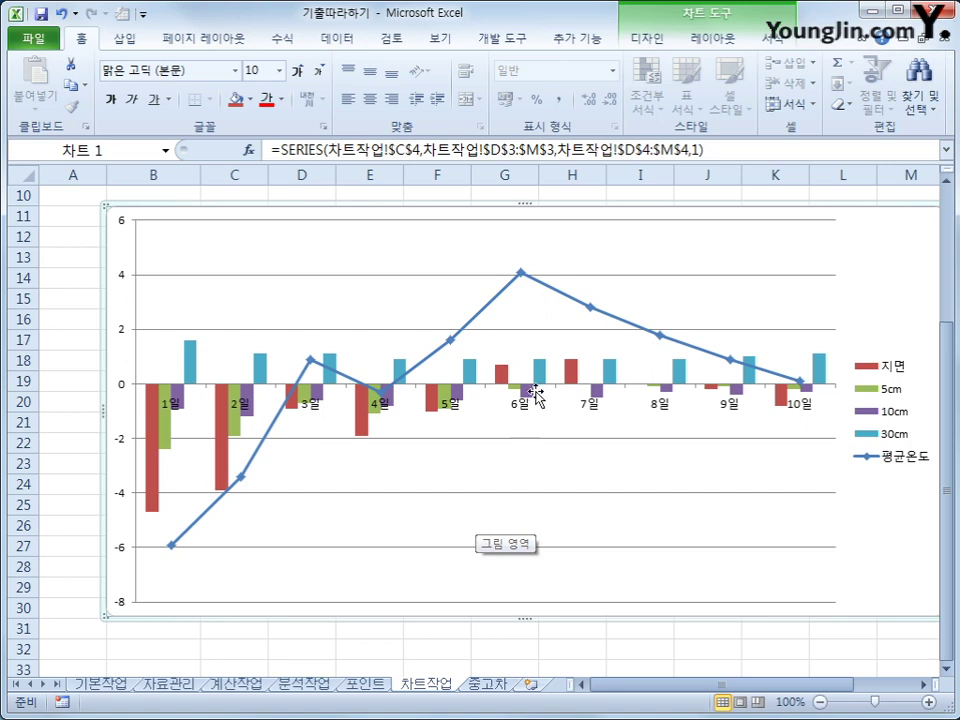
Step: Add data labels to the 평균온도 line's points
left_click(519, 274)
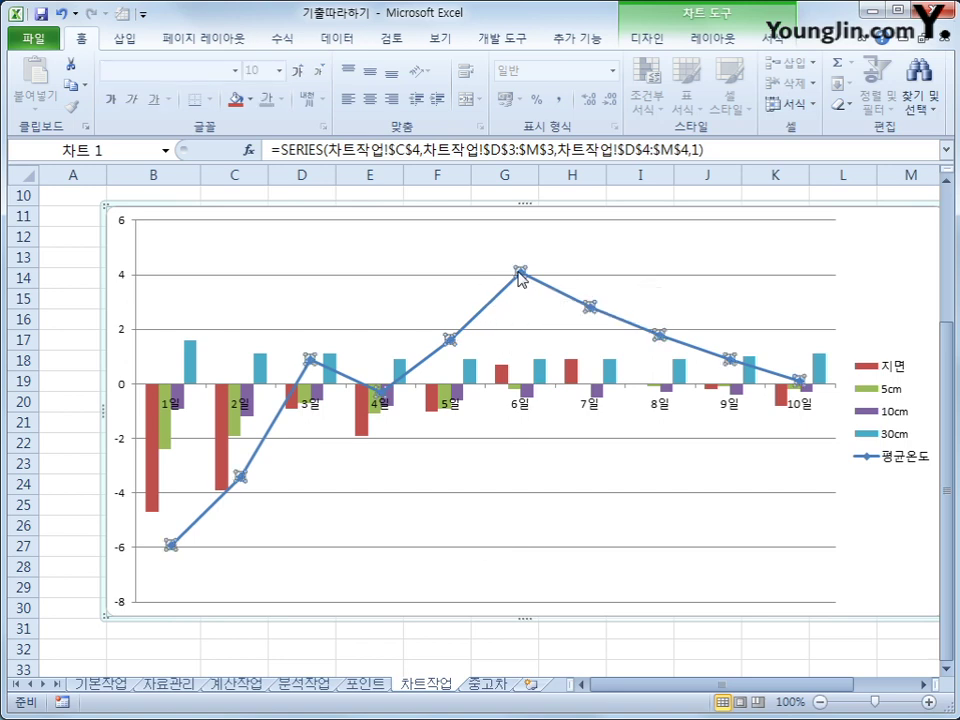
right_click(519, 274)
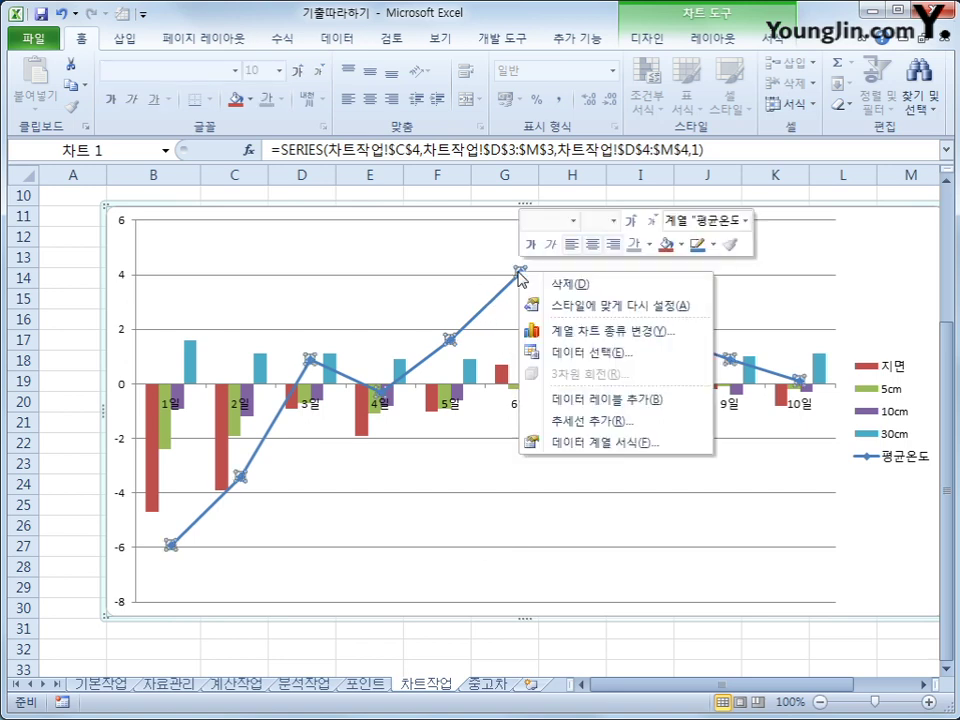
left_click(661, 400)
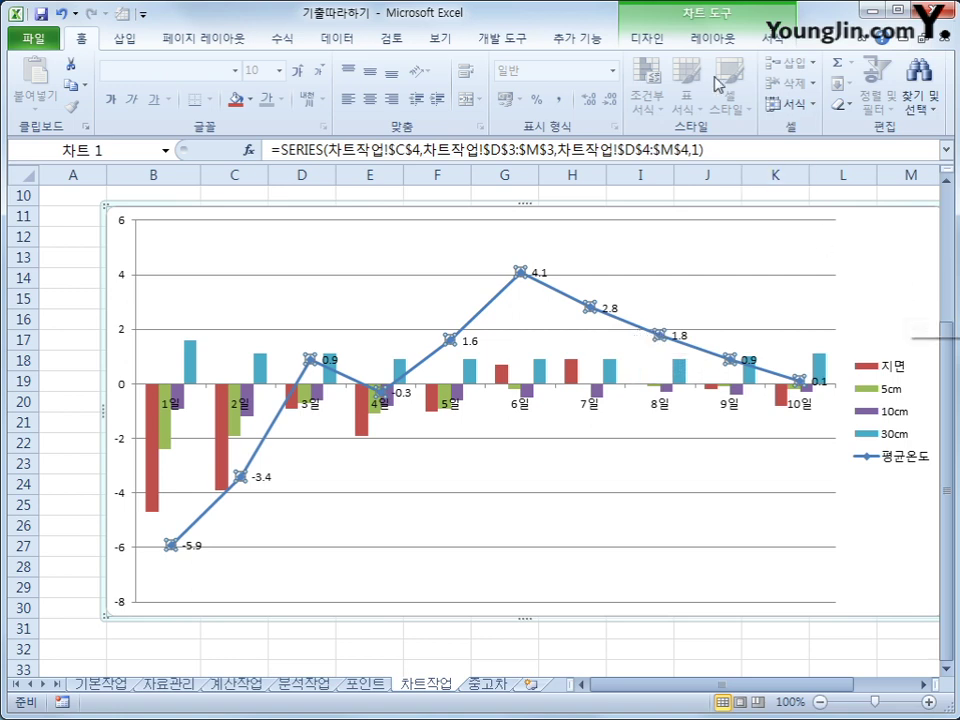
Step: Add a title above the chart reading 지중온도와 평균온도의 비교
left_click(712, 39)
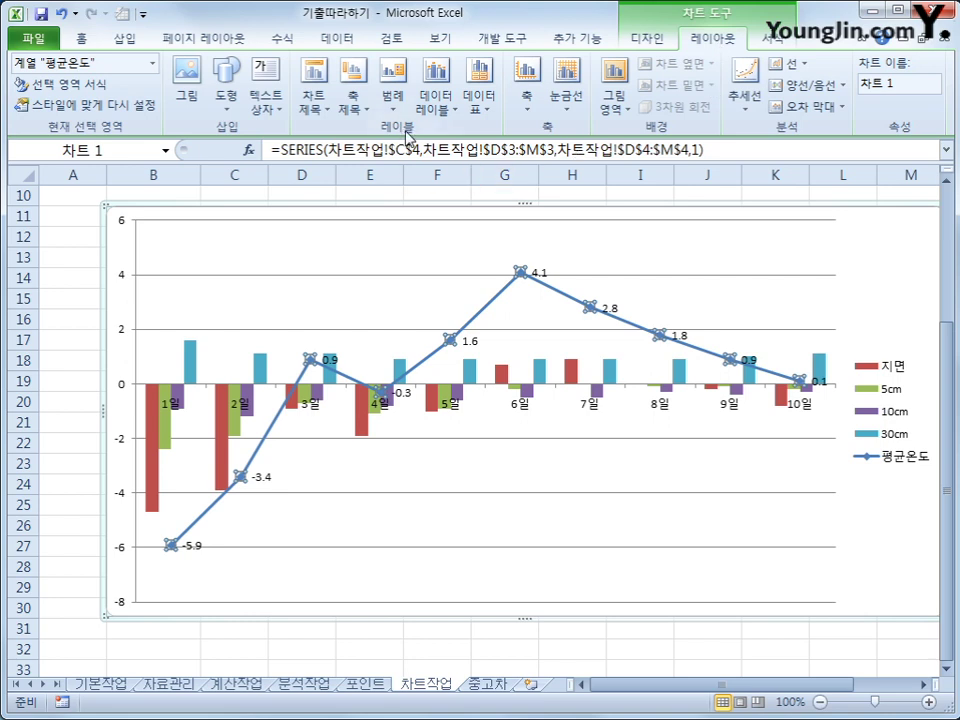
left_click(313, 95)
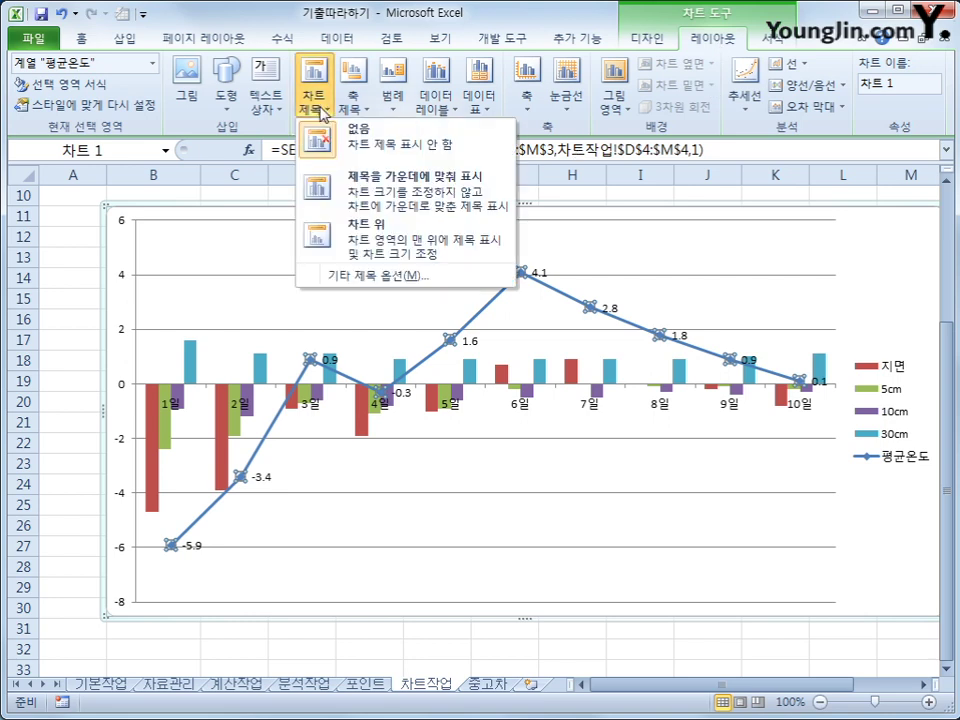
left_click(385, 252)
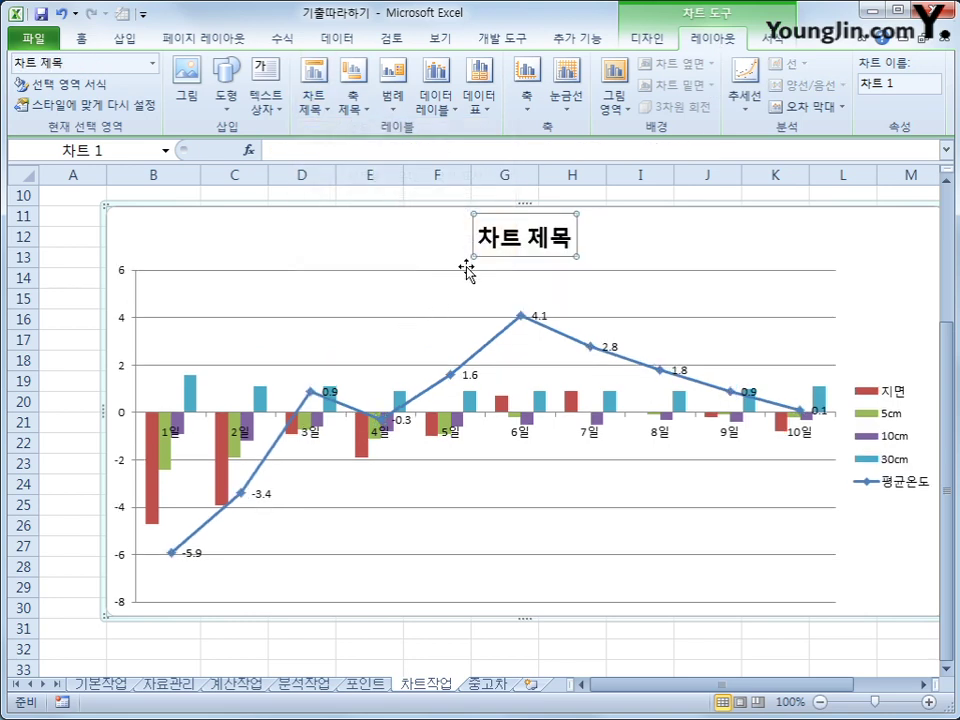
left_click_drag(482, 238, 565, 237)
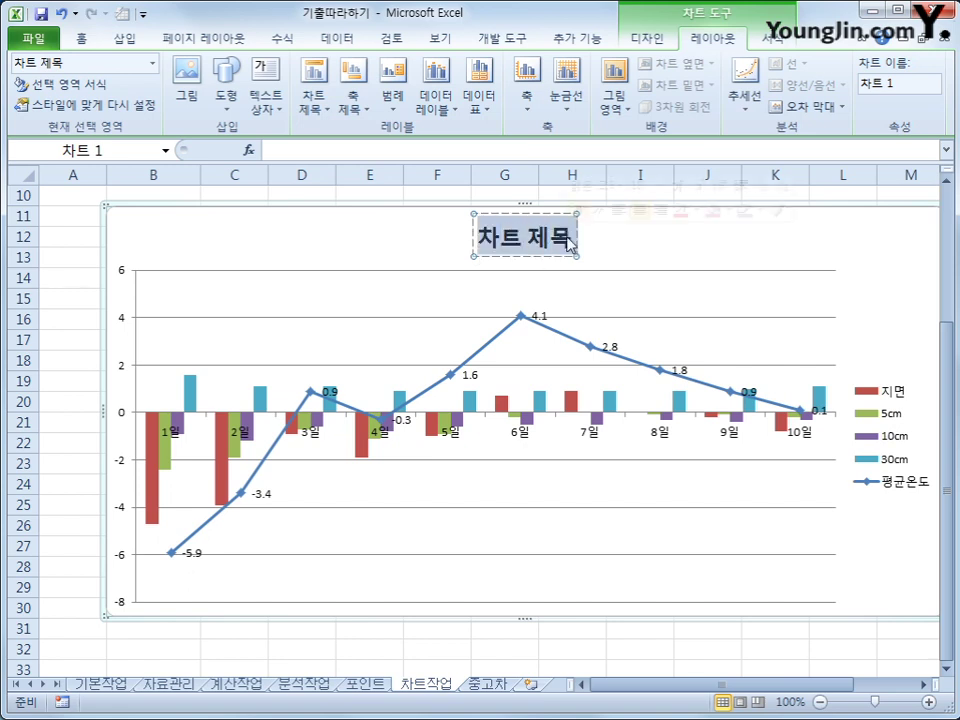
type("짓")
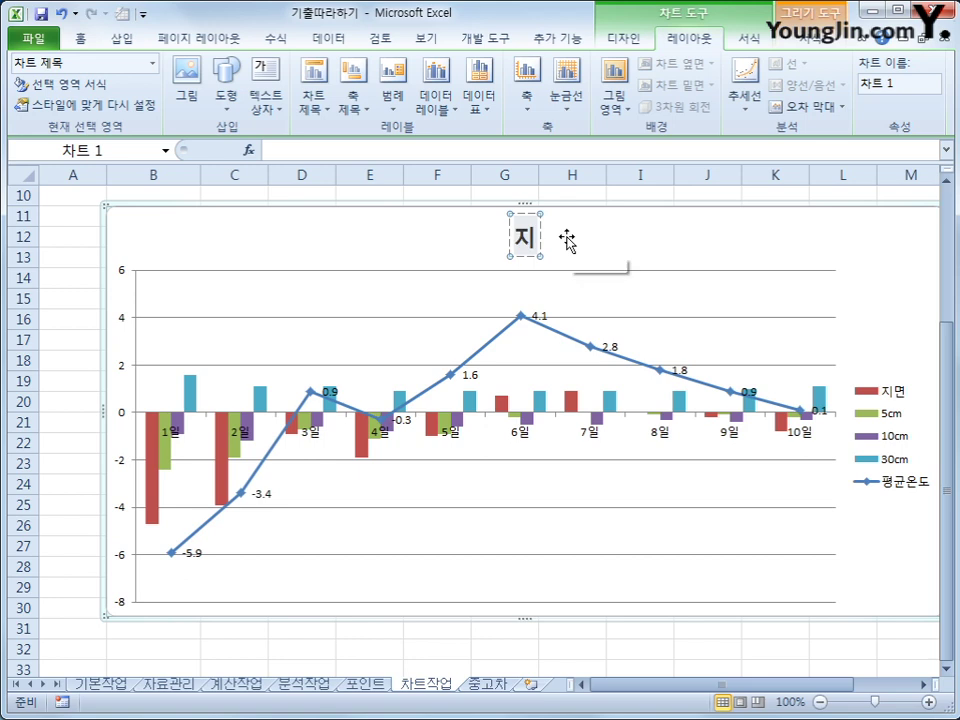
type("중온도와")
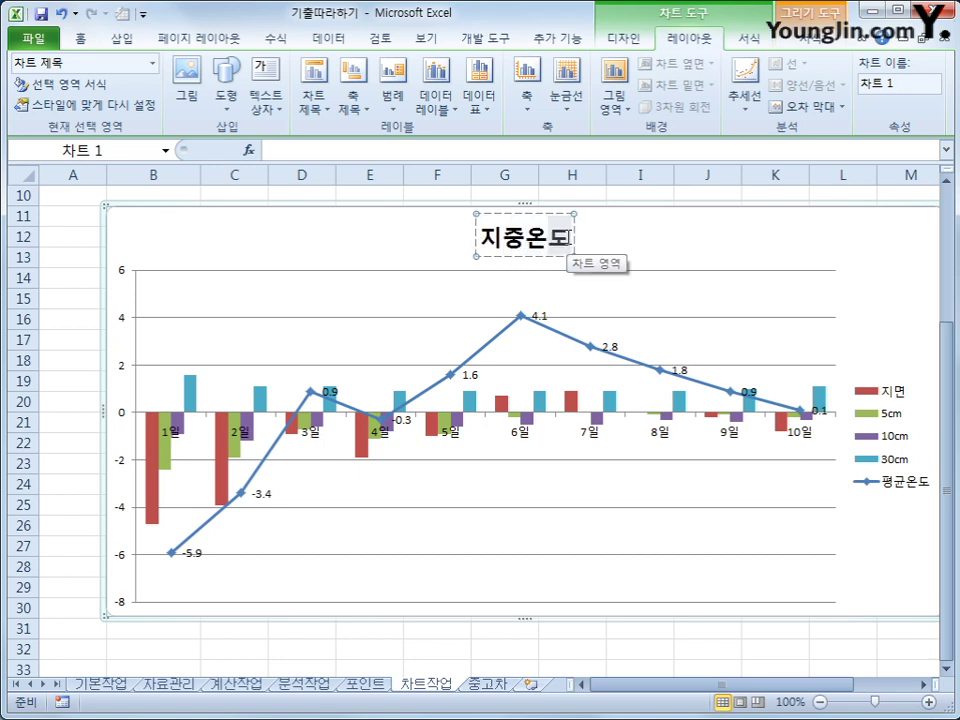
left_click(566, 232)
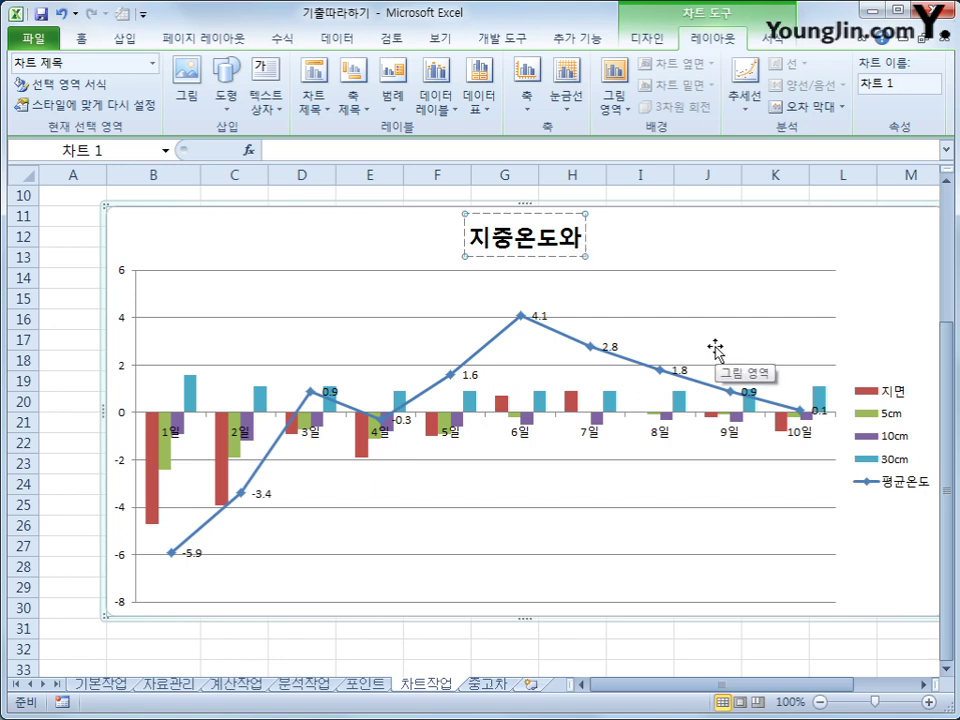
type("평균")
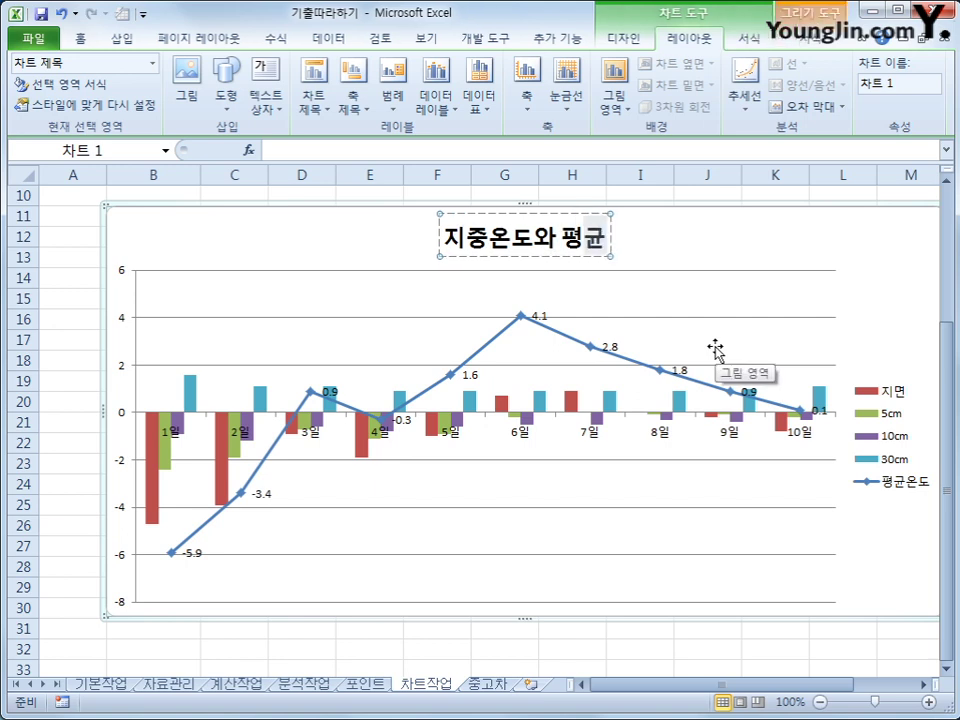
type("온도의 비교")
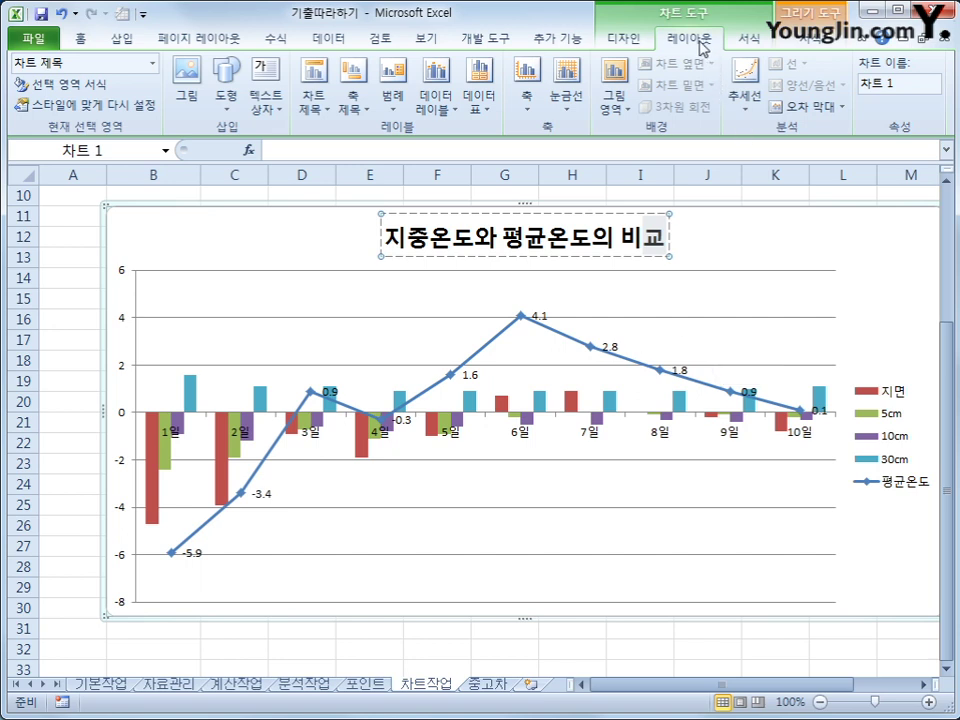
Step: Show the chart legend at the bottom and select it
left_click(401, 110)
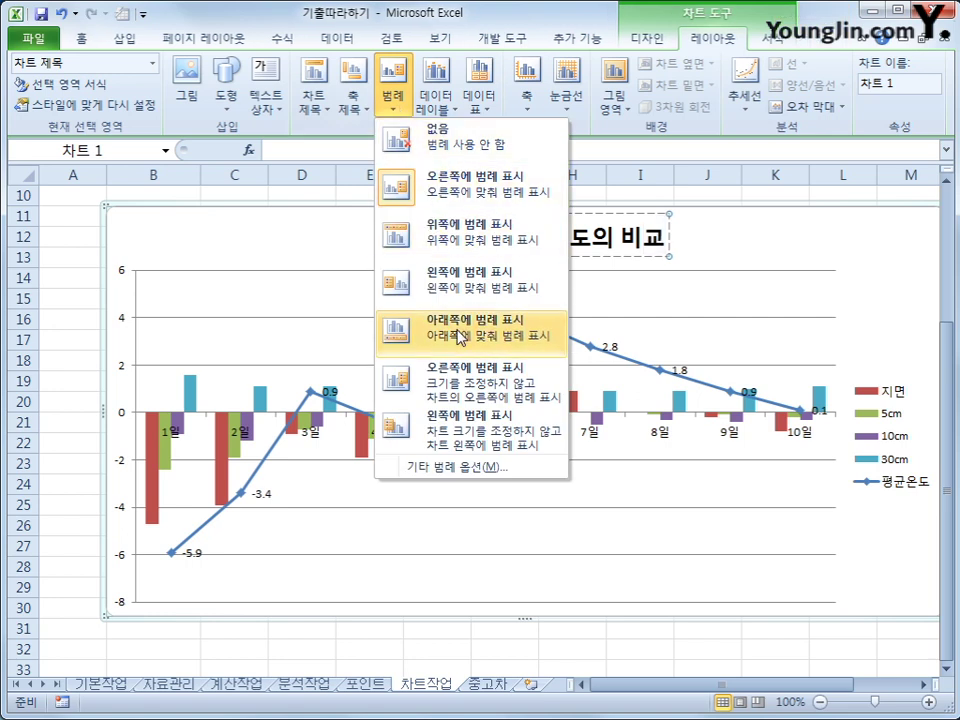
left_click(463, 332)
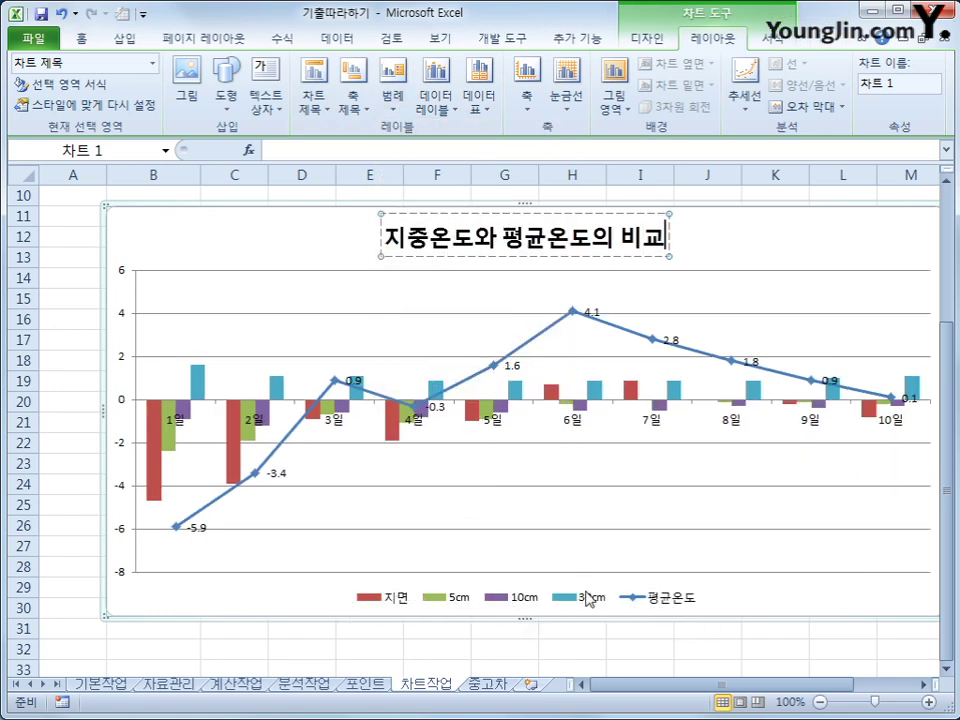
left_click(667, 602)
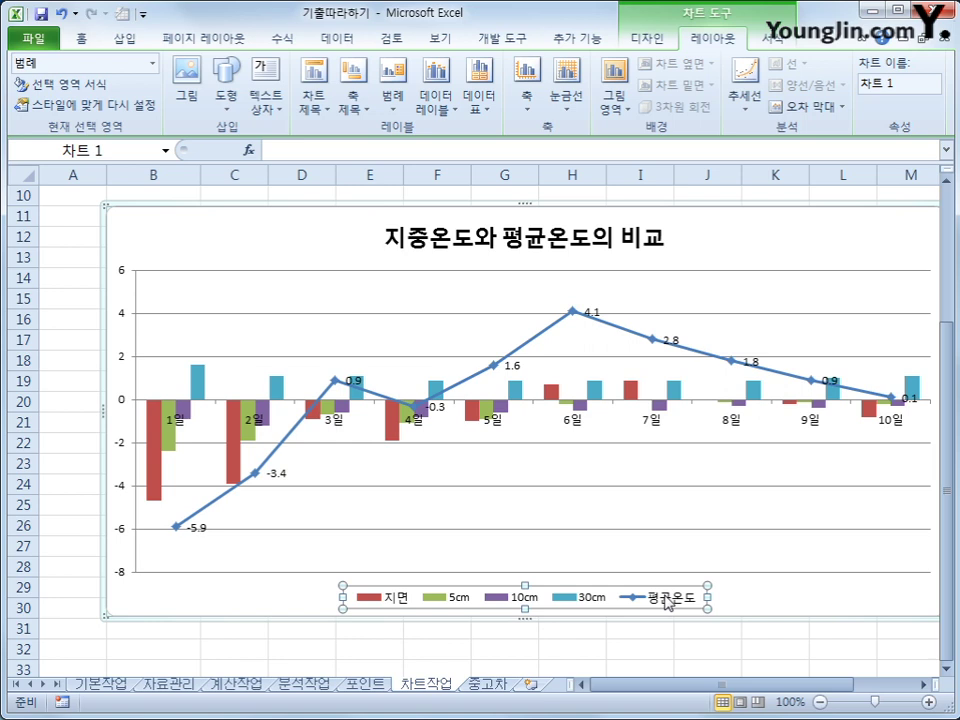
Step: Set the column series overlap to 90% through the 지면 series formatting
left_click(157, 458)
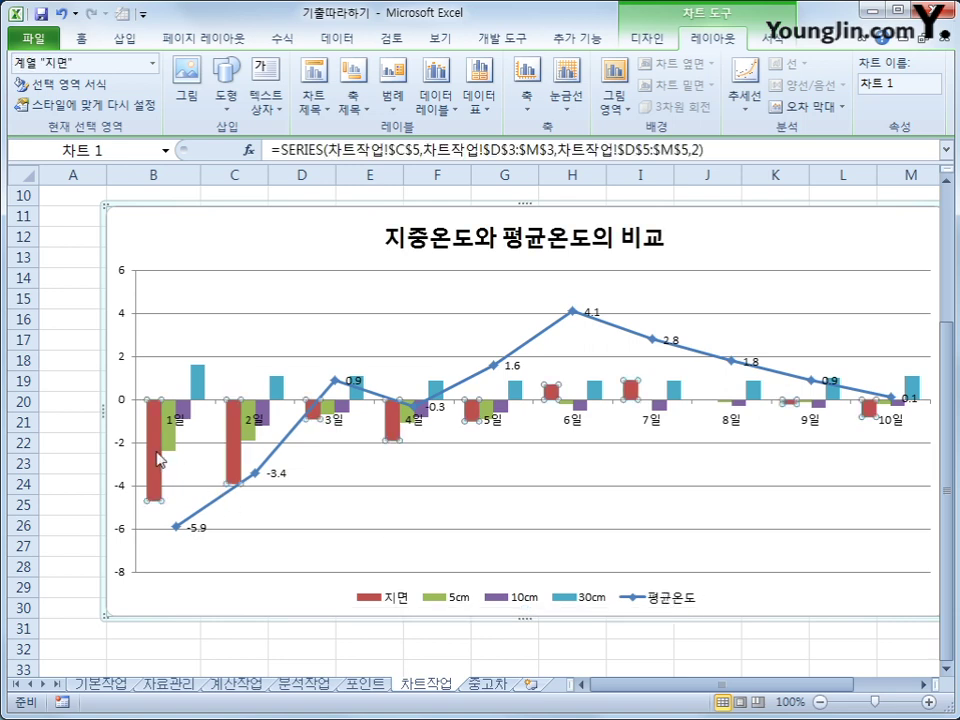
right_click(157, 458)
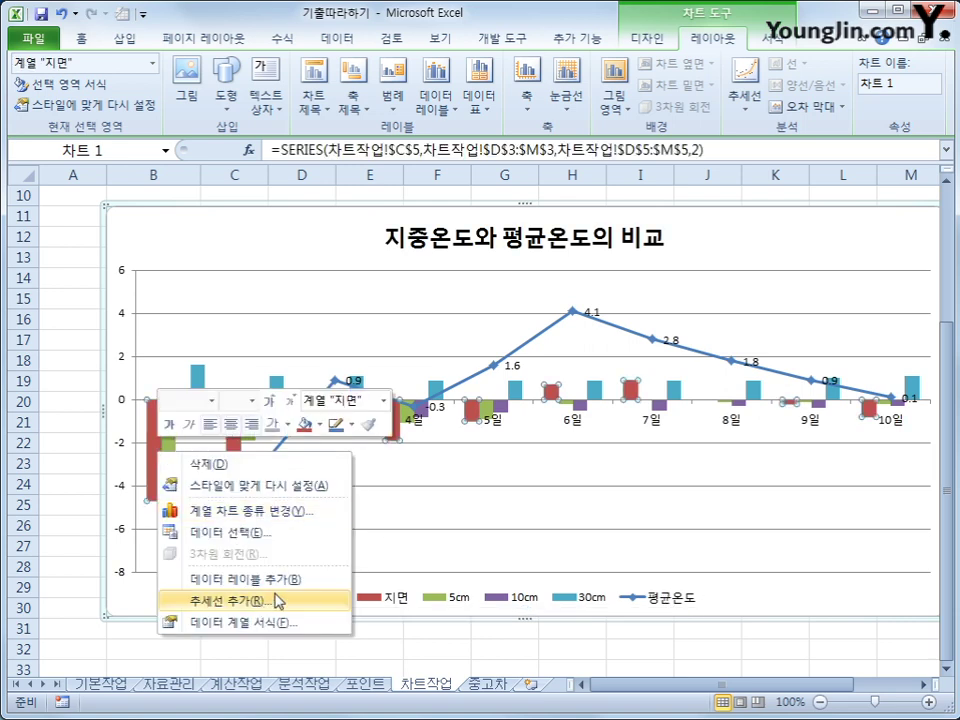
left_click(281, 624)
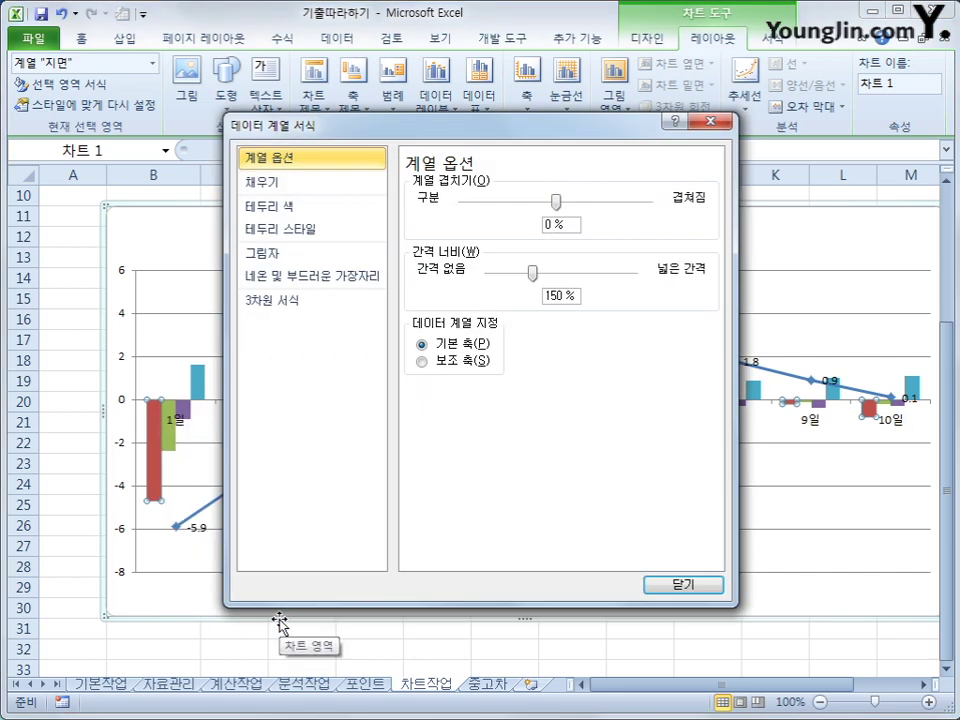
left_click_drag(566, 224, 475, 216)
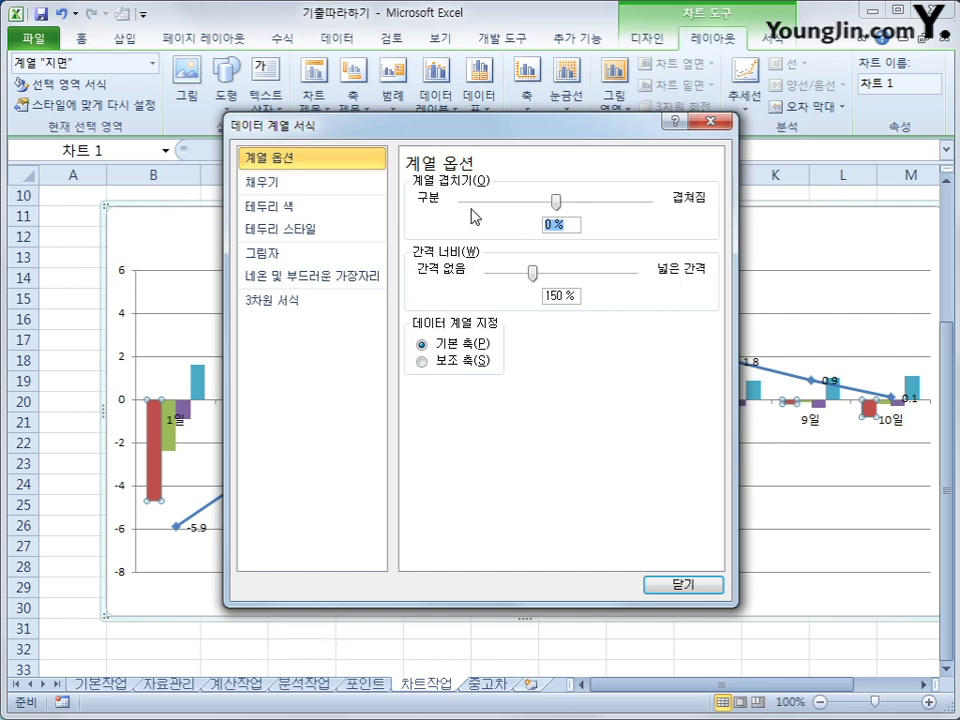
type("90%")
left_click(652, 588)
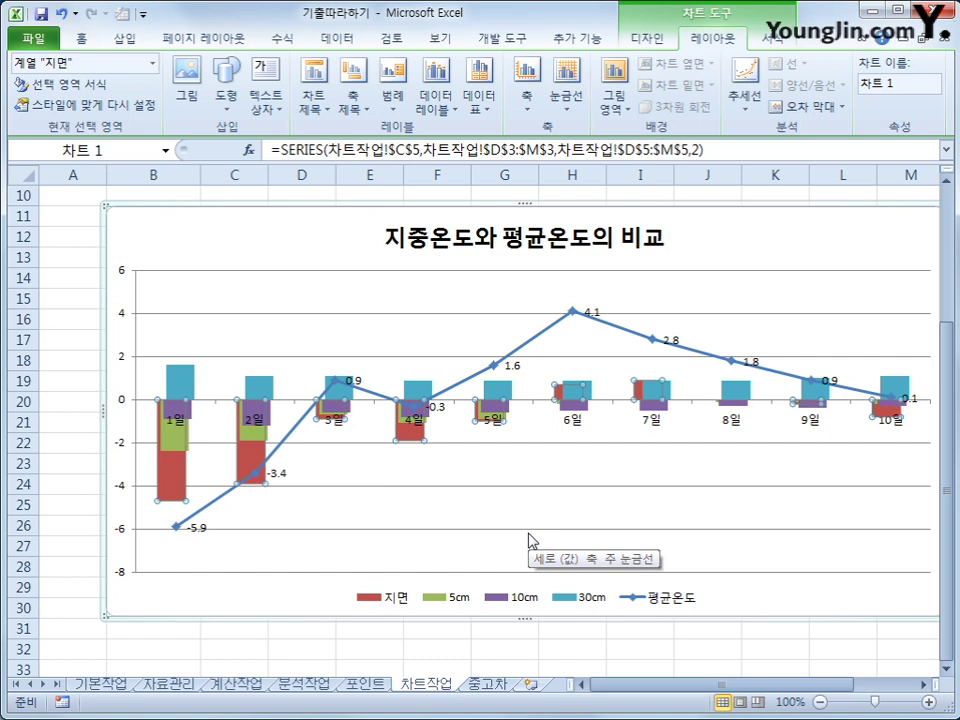
left_click(123, 403)
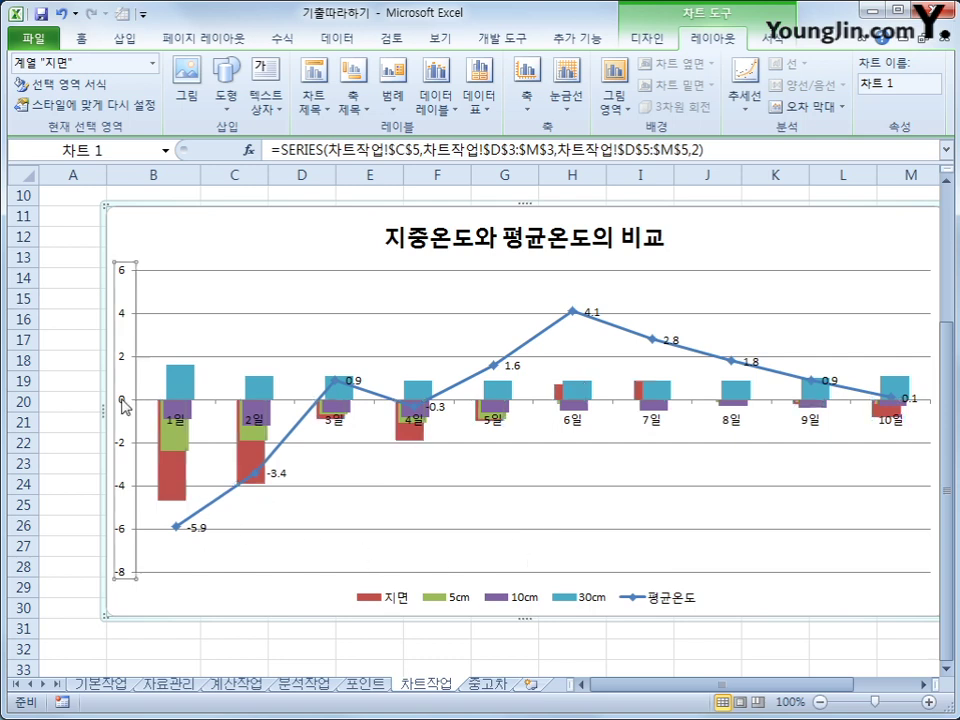
Step: Fix the vertical axis maximum at 5 in Format Axis
right_click(123, 402)
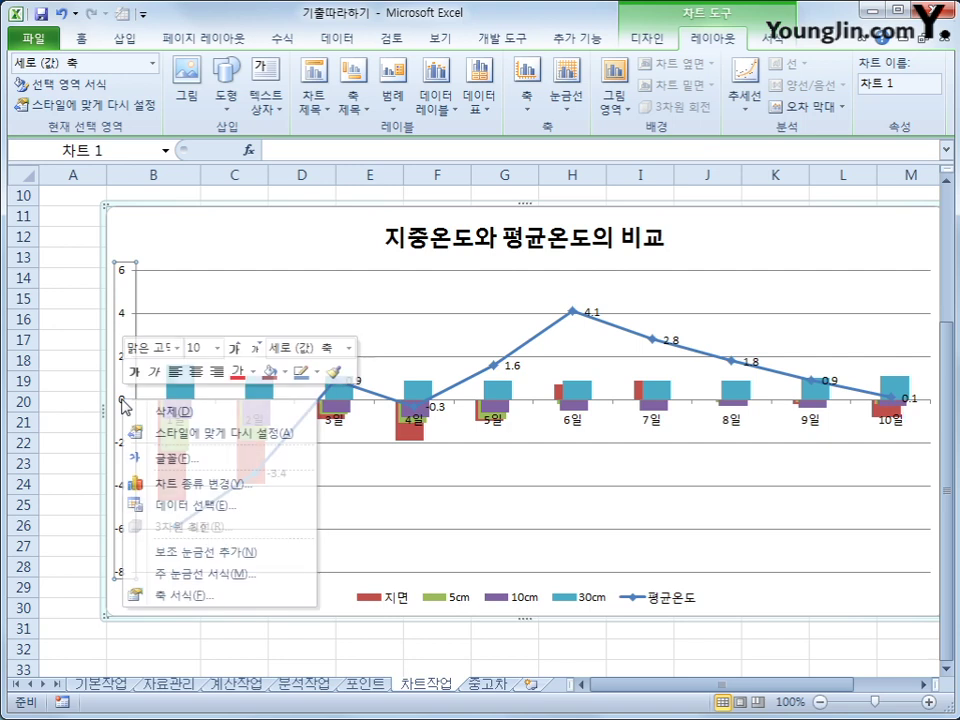
key("Escape")
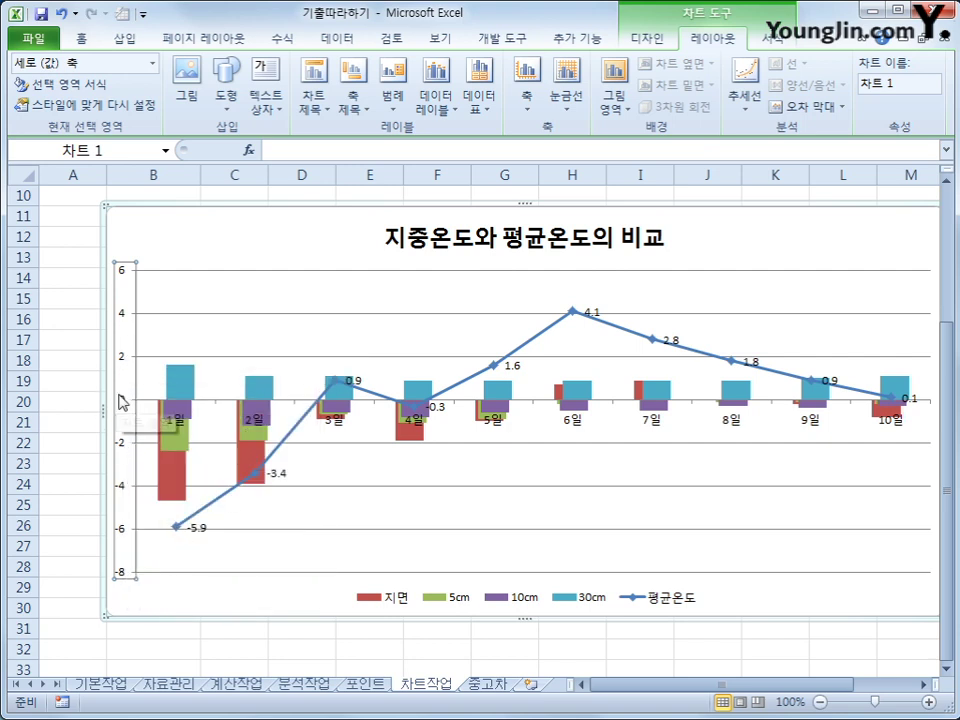
right_click(122, 400)
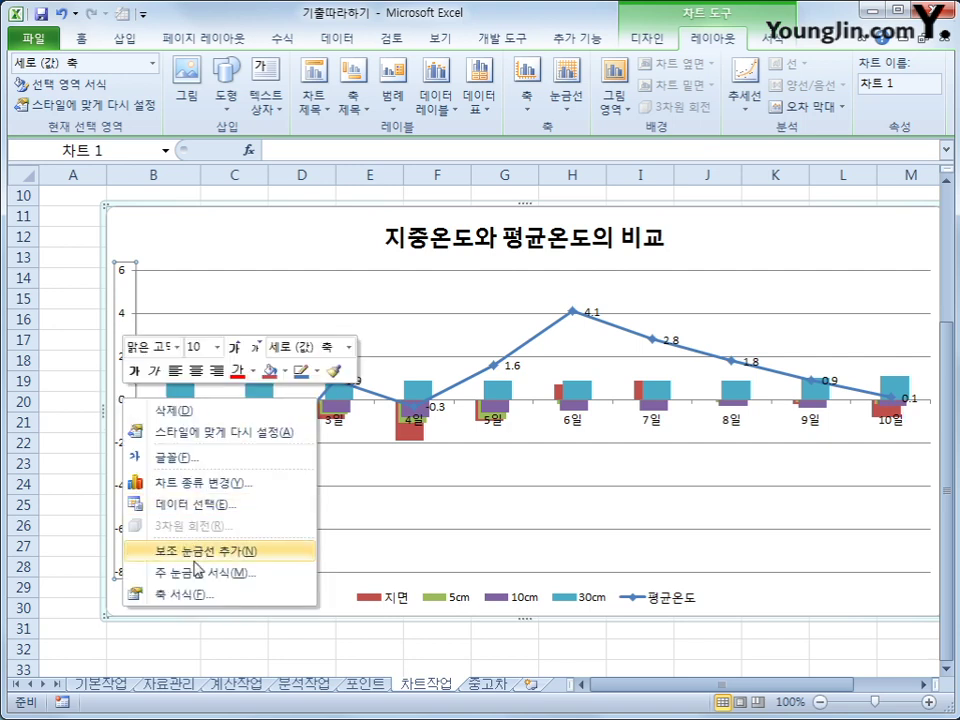
left_click(207, 596)
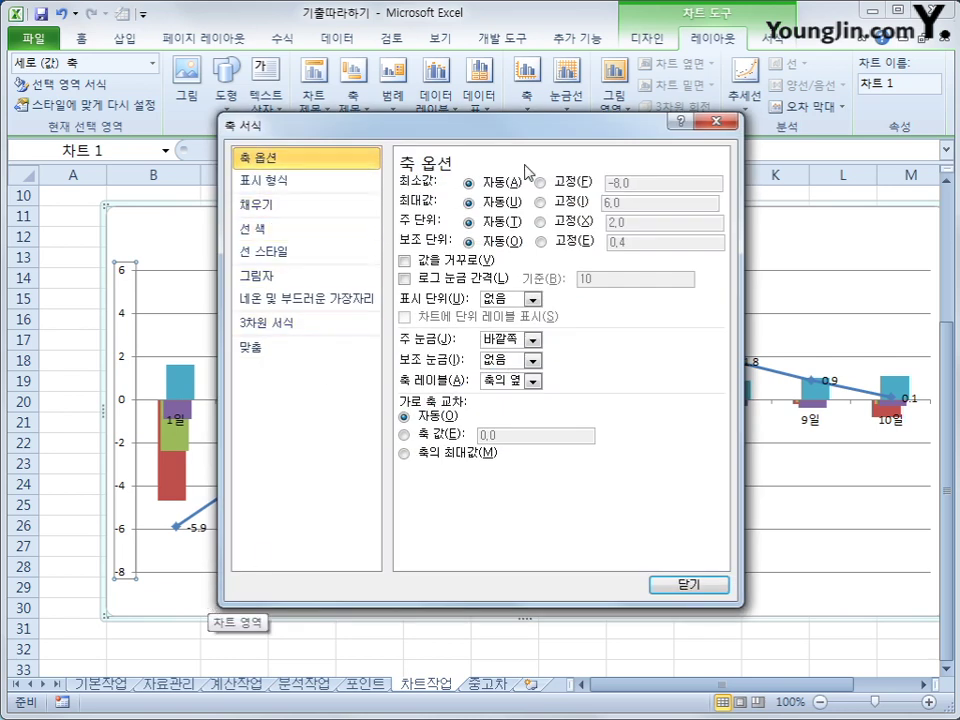
left_click(564, 200)
double_click(631, 204)
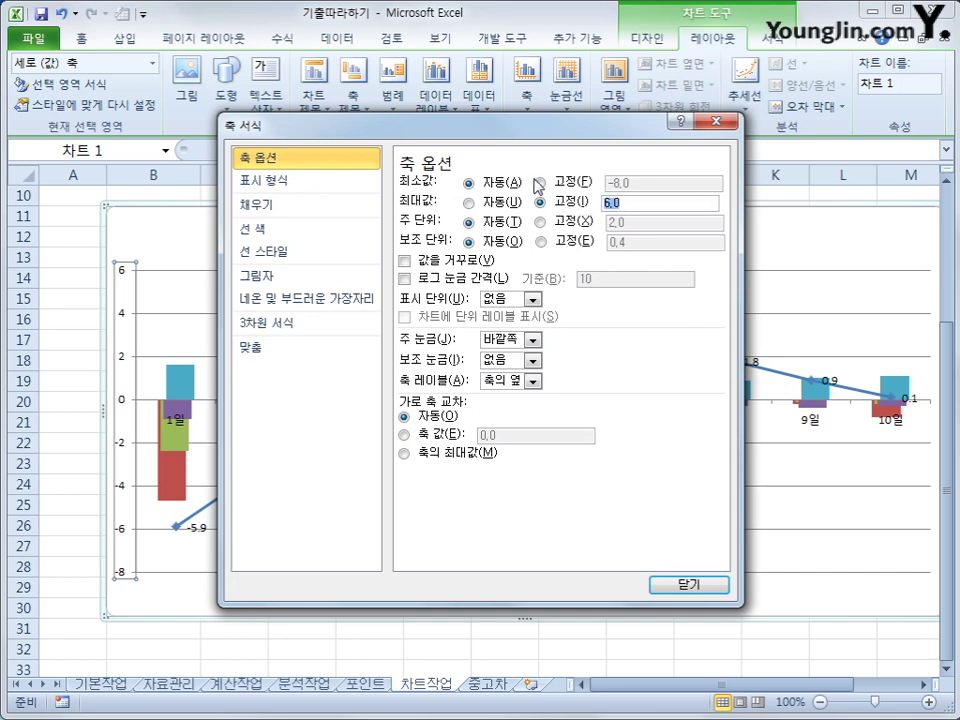
type("5")
Step: Fix the axis minimum at -6 and the major unit at 1
left_click(540, 184)
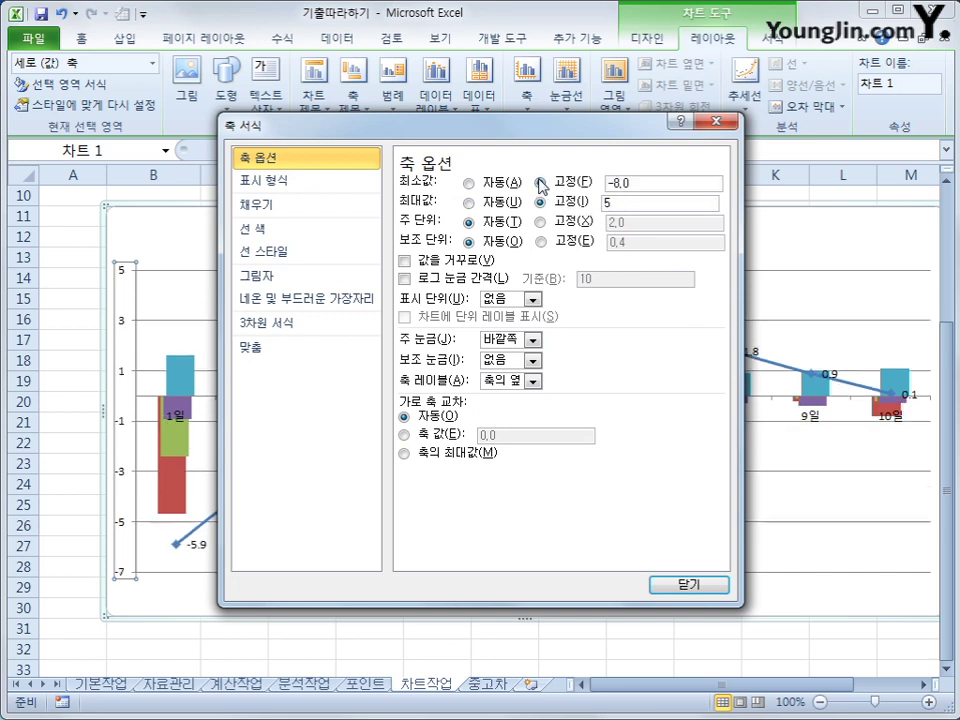
key("shift+Home")
type("-")
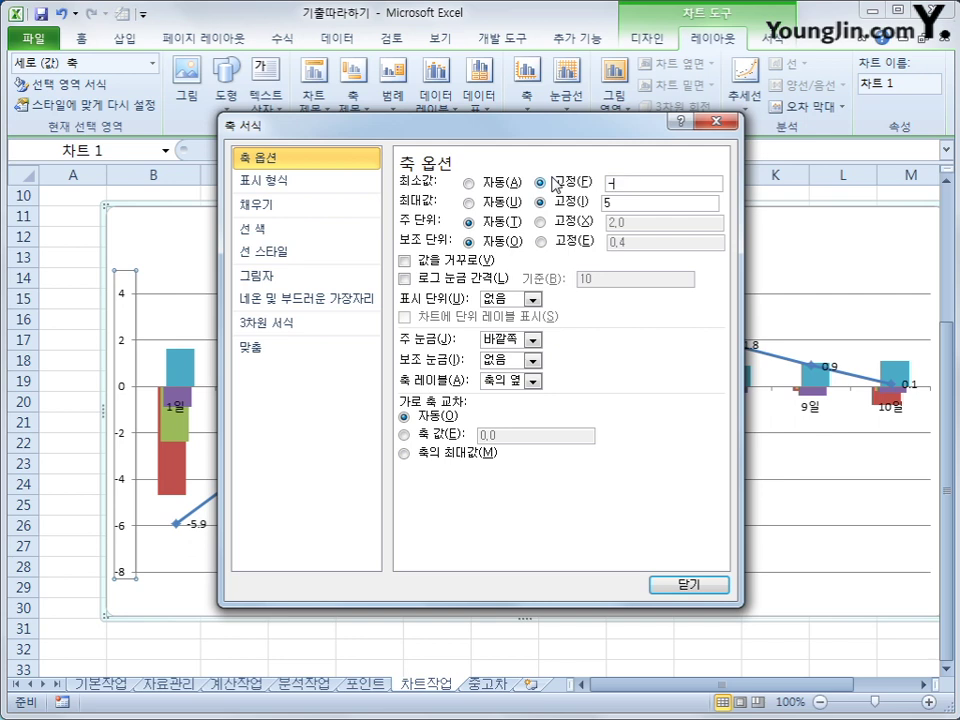
type("6")
left_click(540, 221)
key("shift+Home")
type("1")
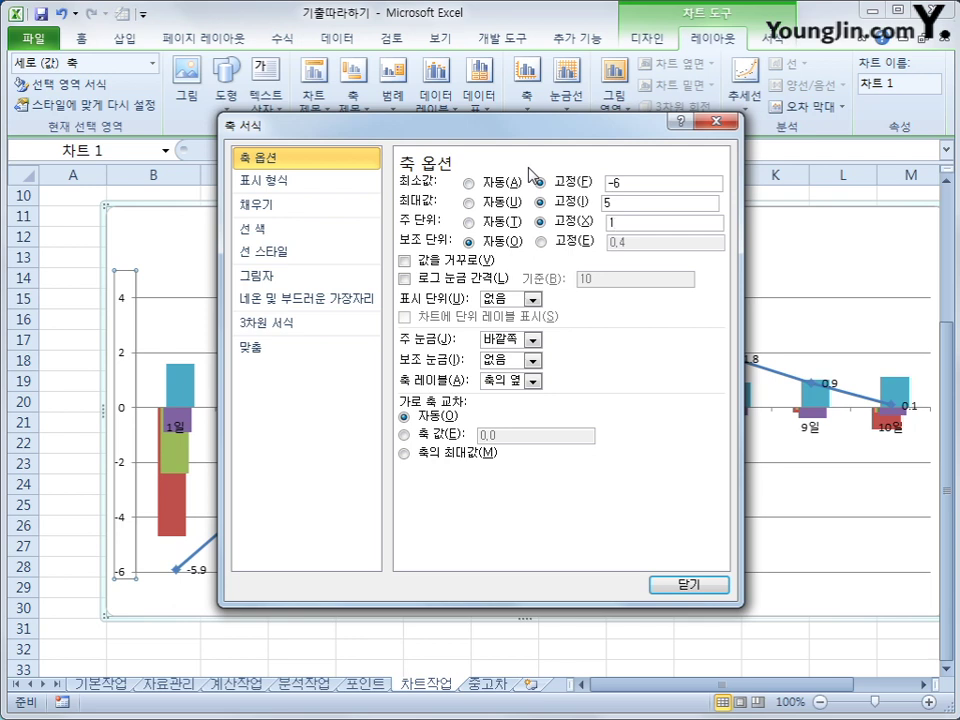
left_click(705, 584)
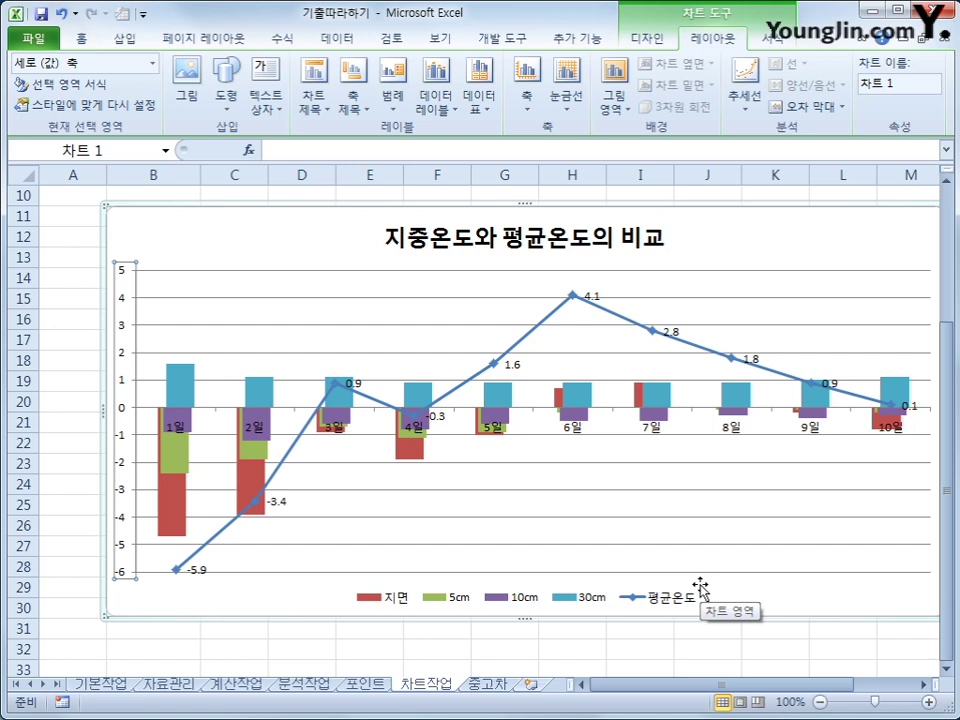
Step: Turn on rounded corners for the chart area border, then deselect the chart
right_click(287, 235)
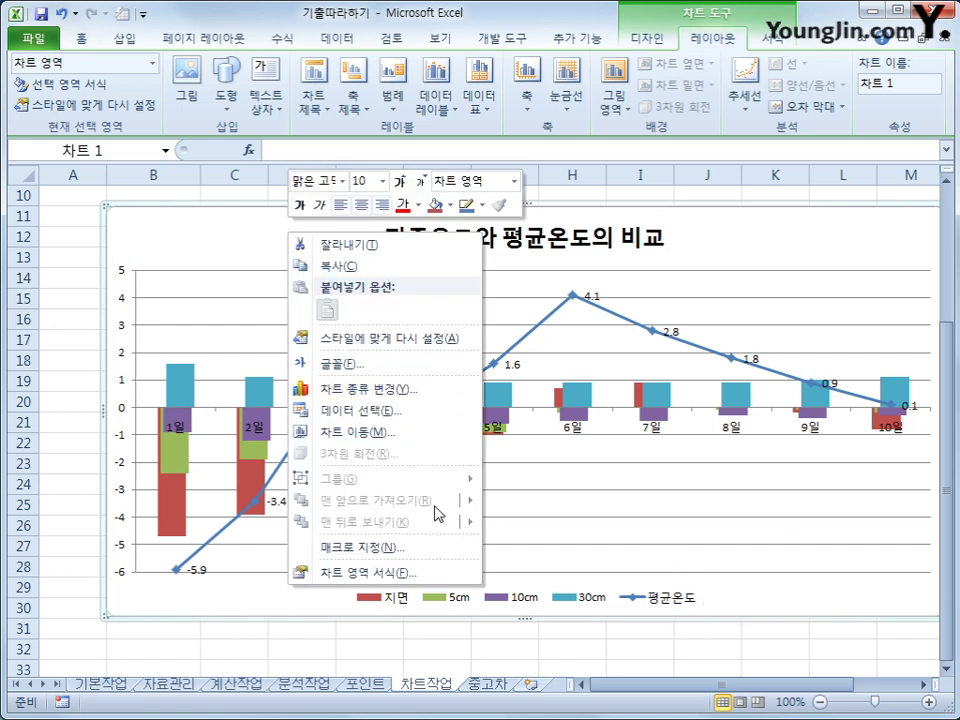
left_click(435, 575)
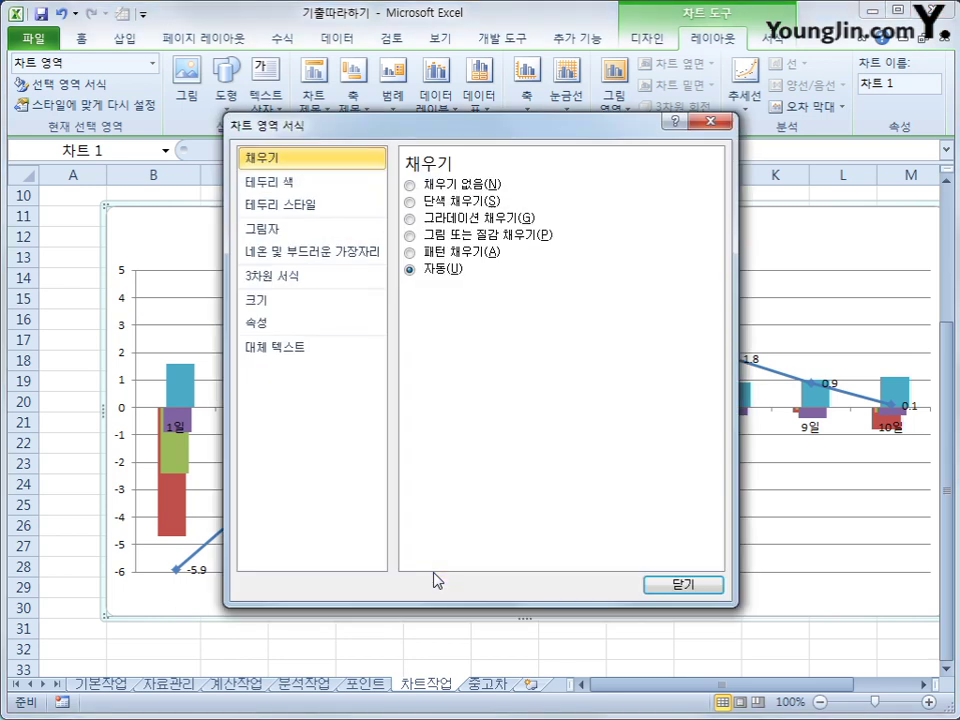
left_click(318, 206)
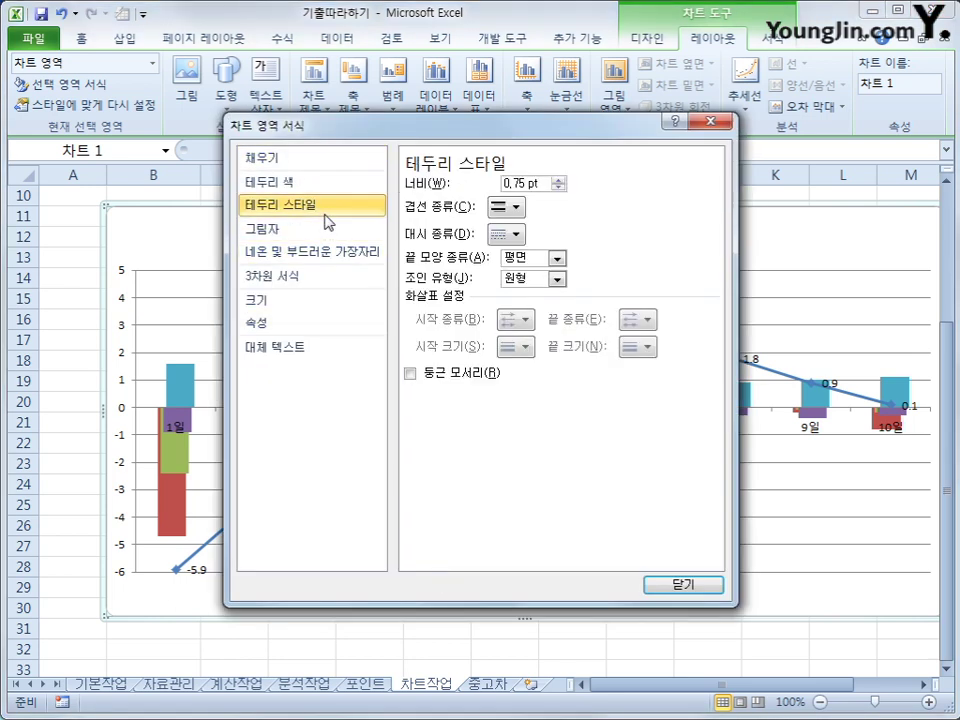
left_click(426, 381)
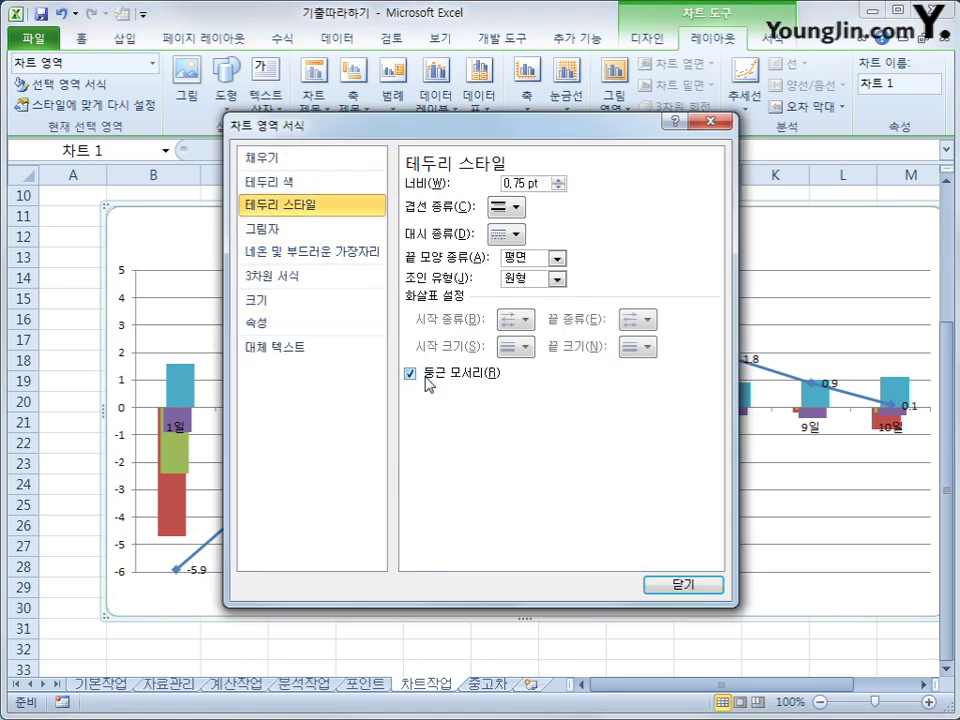
left_click(683, 588)
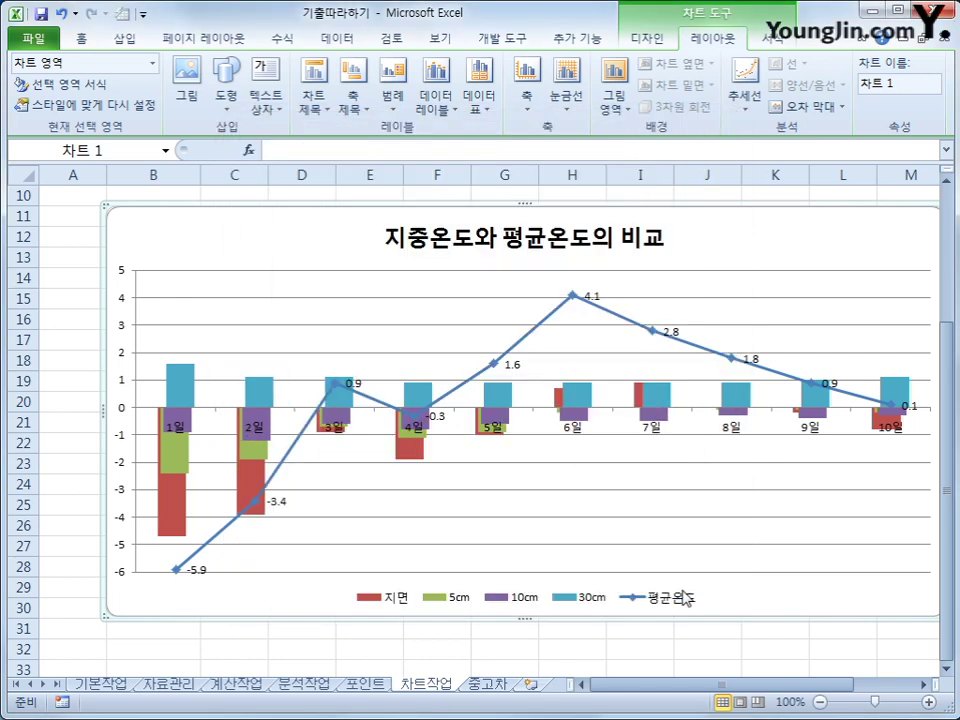
left_click(539, 640)
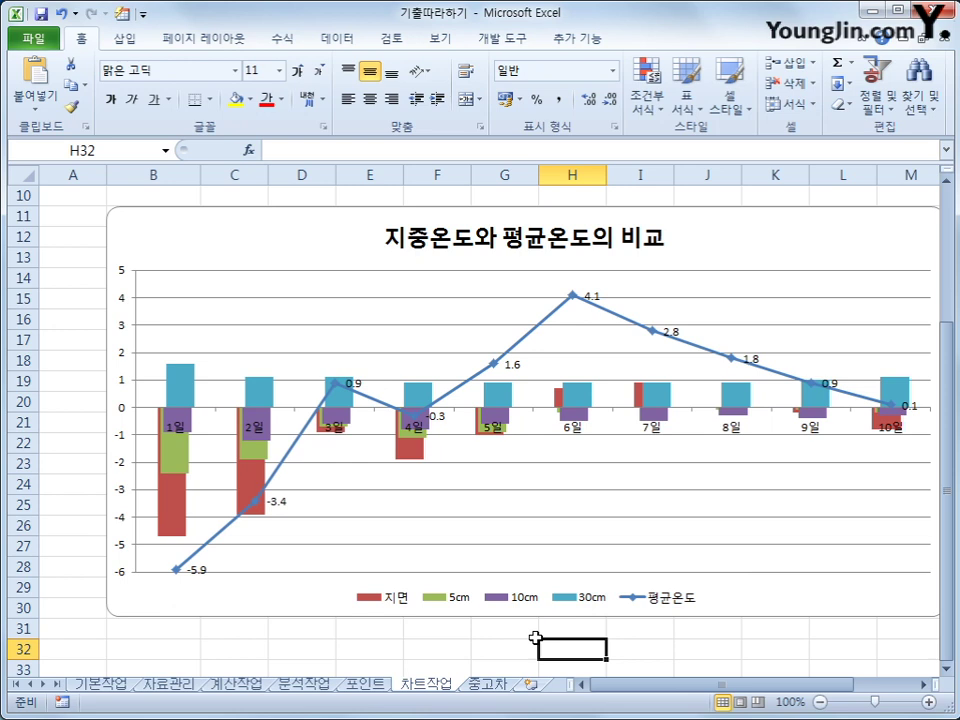
Step: On the 중고차 sheet, turn on Design Mode and open the 중고차입력 button's click code
left_click(488, 684)
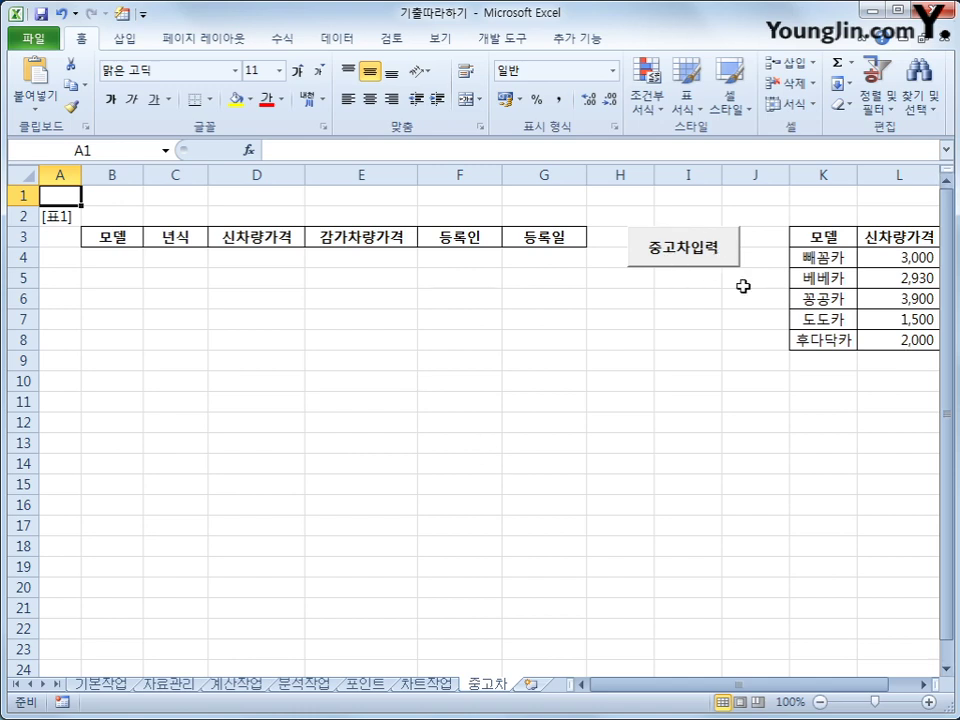
left_click(508, 40)
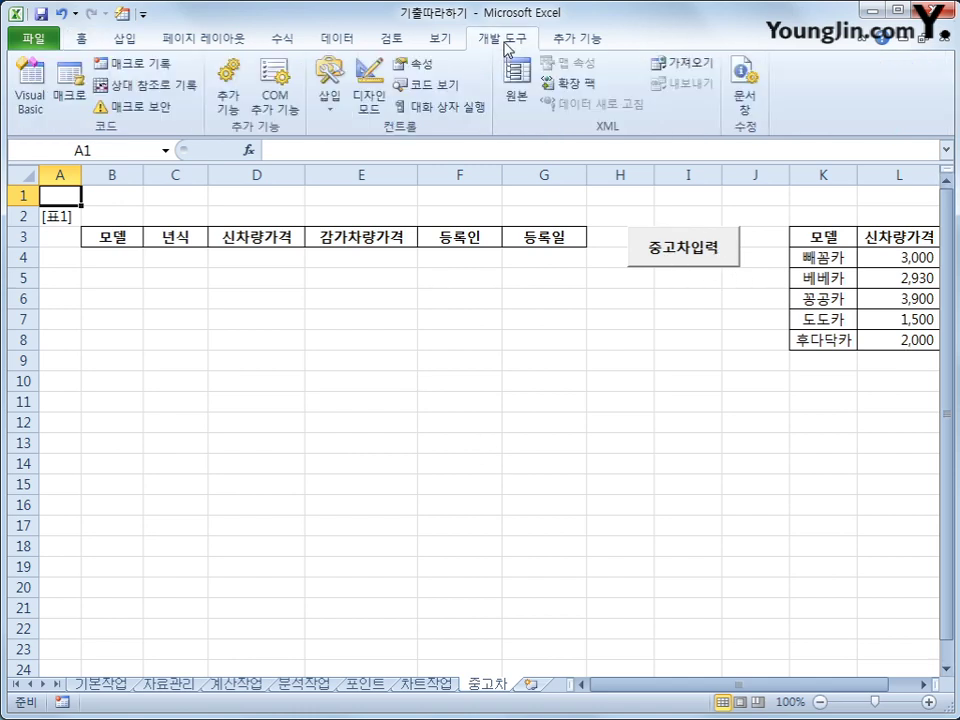
left_click(372, 107)
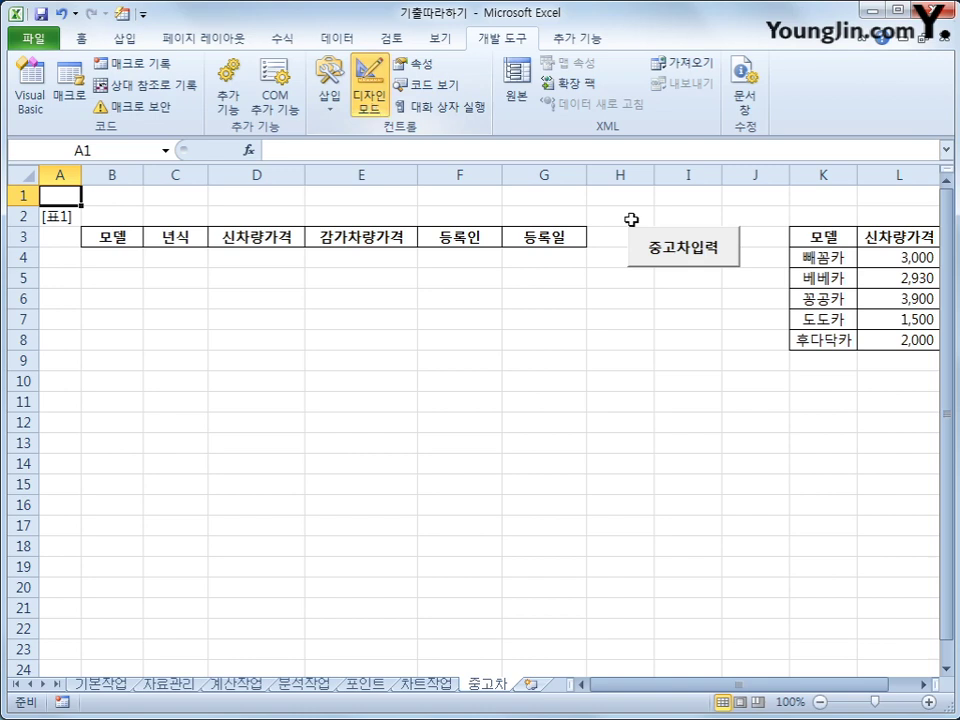
left_click(684, 255)
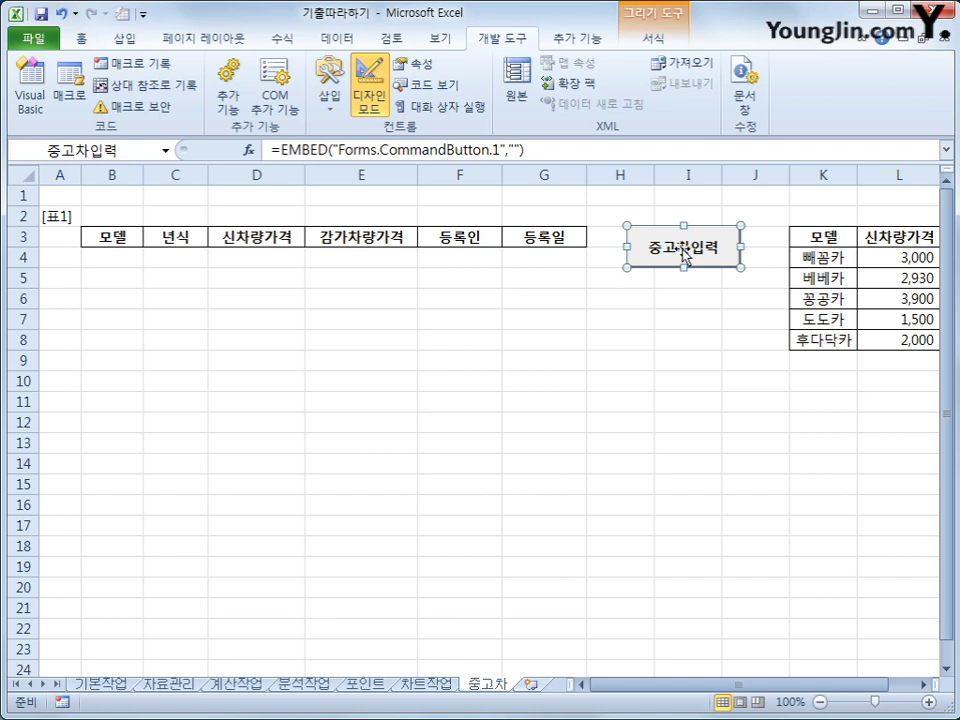
double_click(684, 255)
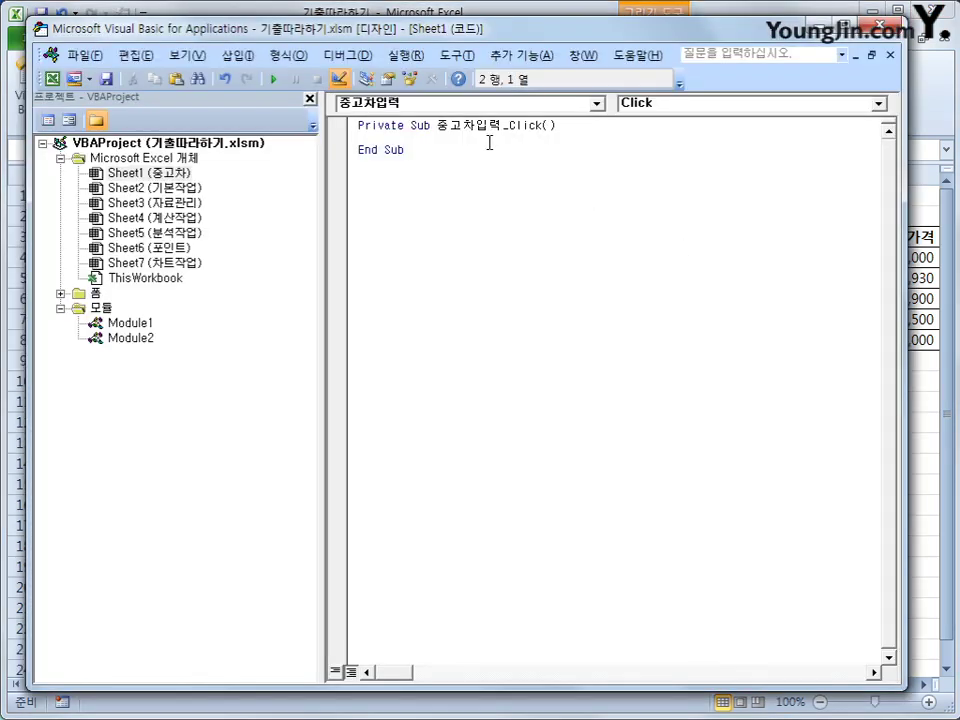
Step: Write 중고차입력화면.Show in the 중고차입력_Click procedure
key("Tab")
type("중고")
type("차입력폼")
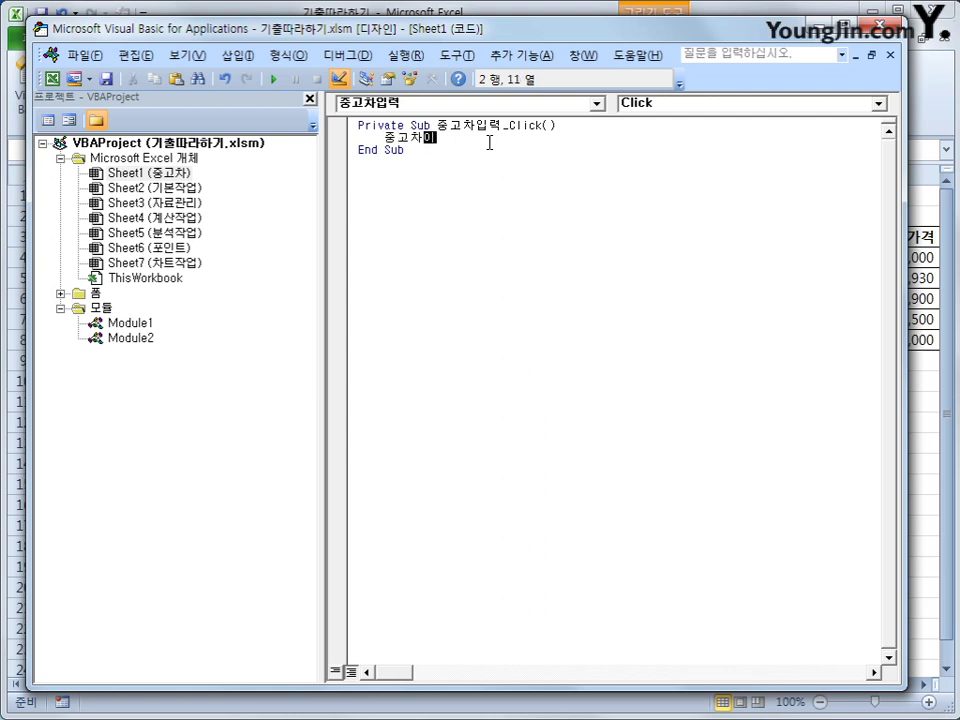
type("면.")
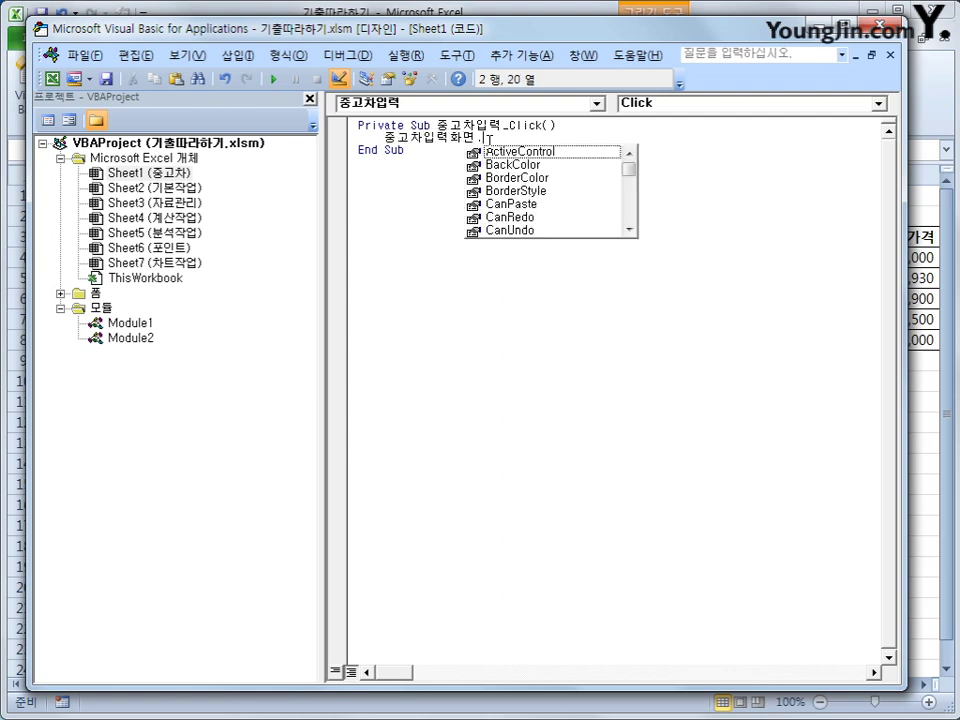
type("sh")
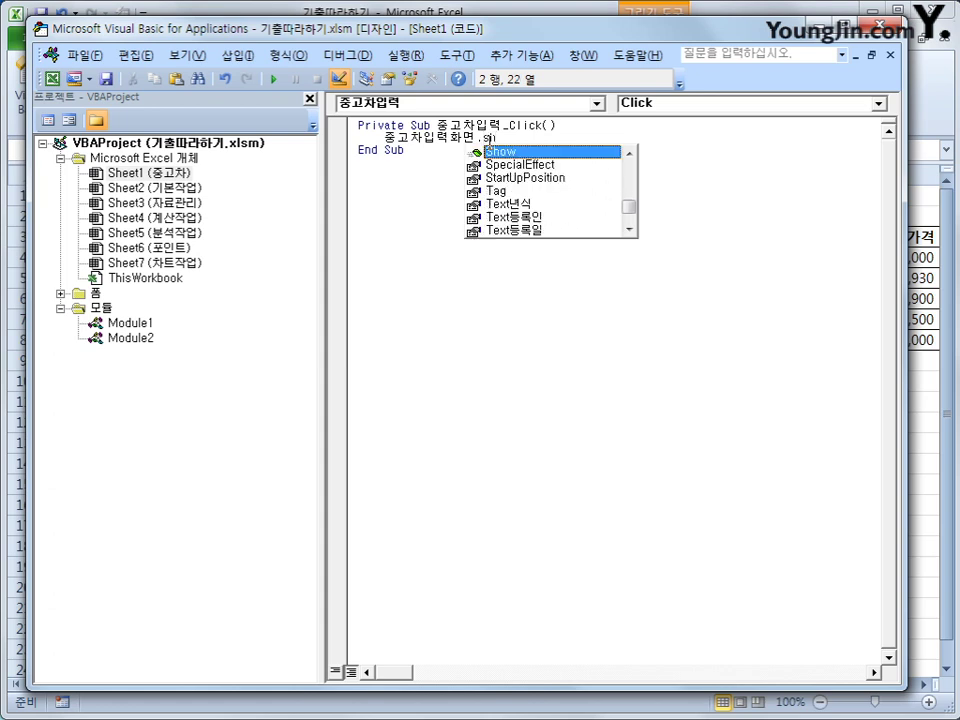
key("Tab")
left_click(536, 238)
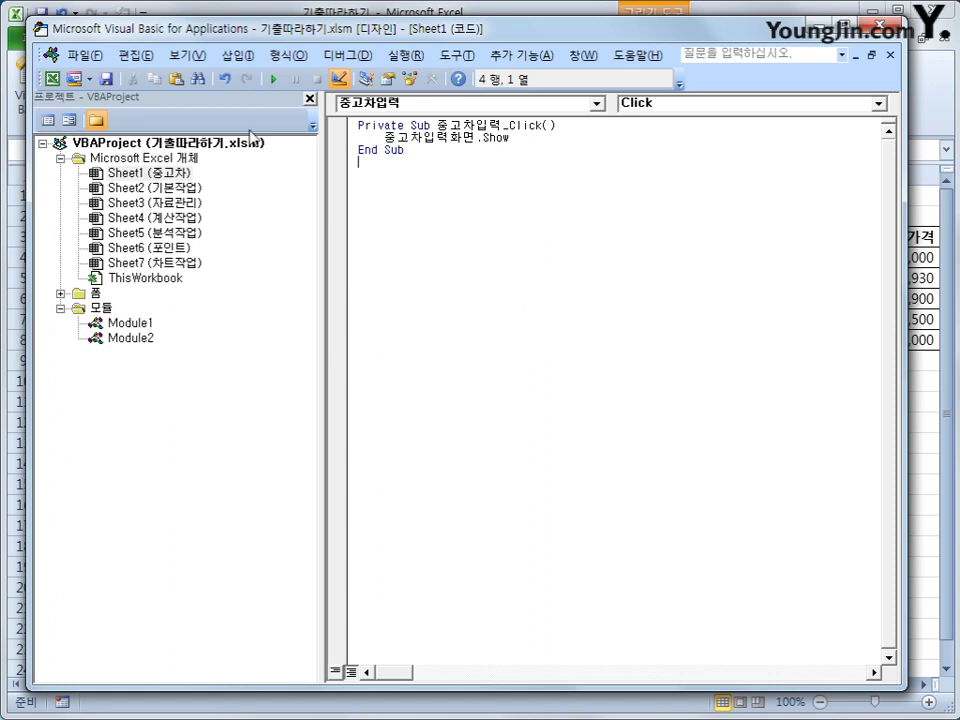
Step: Expand the forms folder in the Project Explorer to show 중고차입력화면
left_click(94, 294)
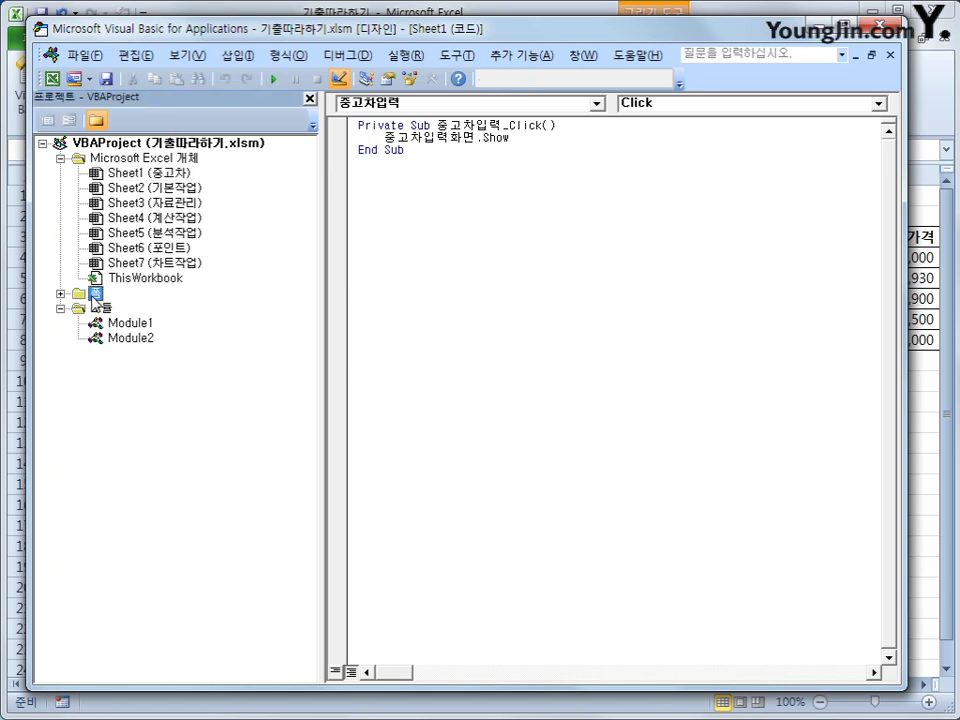
double_click(93, 295)
double_click(93, 295)
double_click(93, 295)
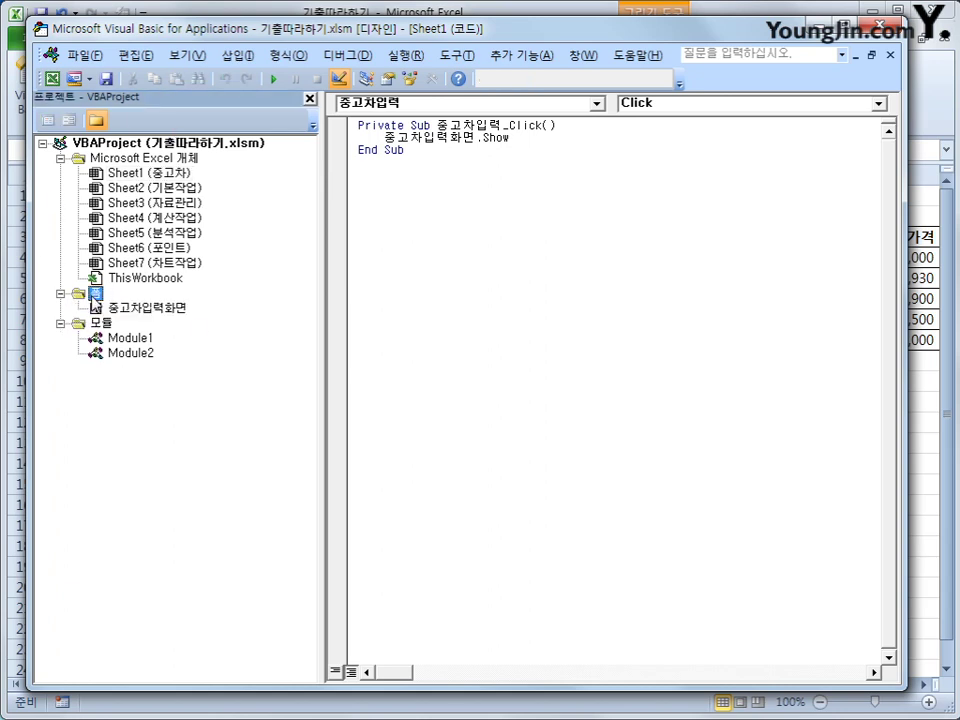
Step: Create a UserForm_Initialize procedure in the 중고차입력화면 form's code
left_click(151, 309)
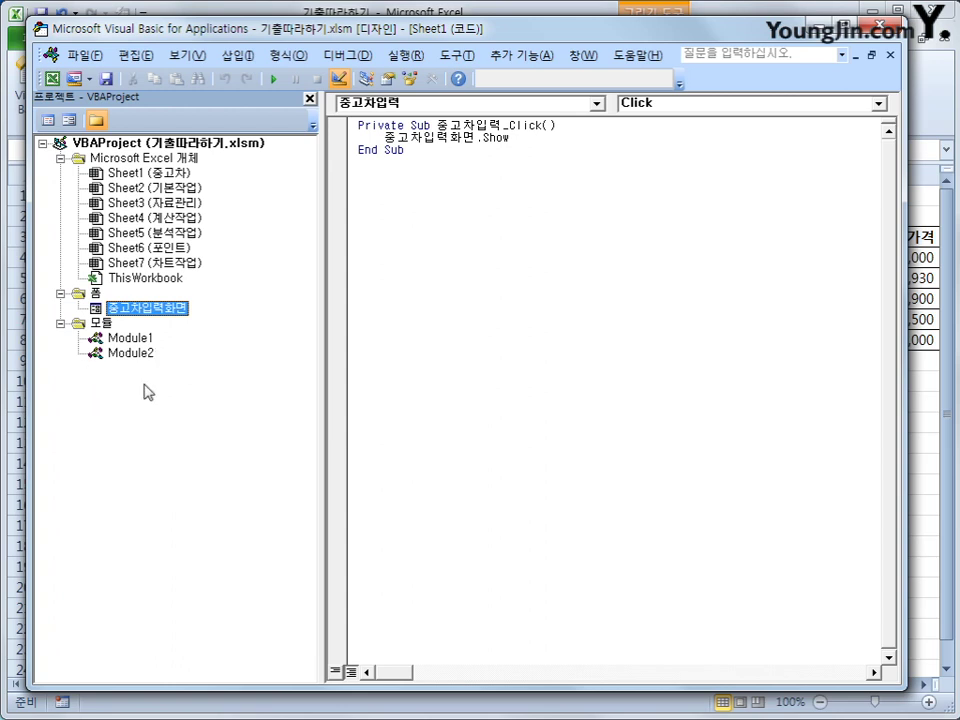
left_click(47, 122)
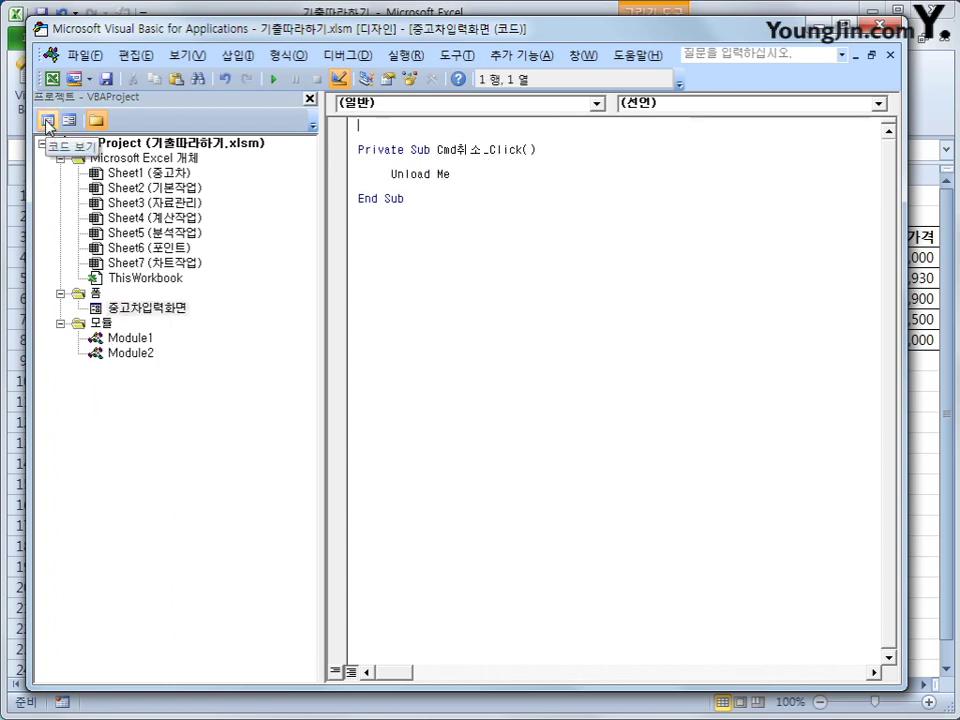
left_click(510, 104)
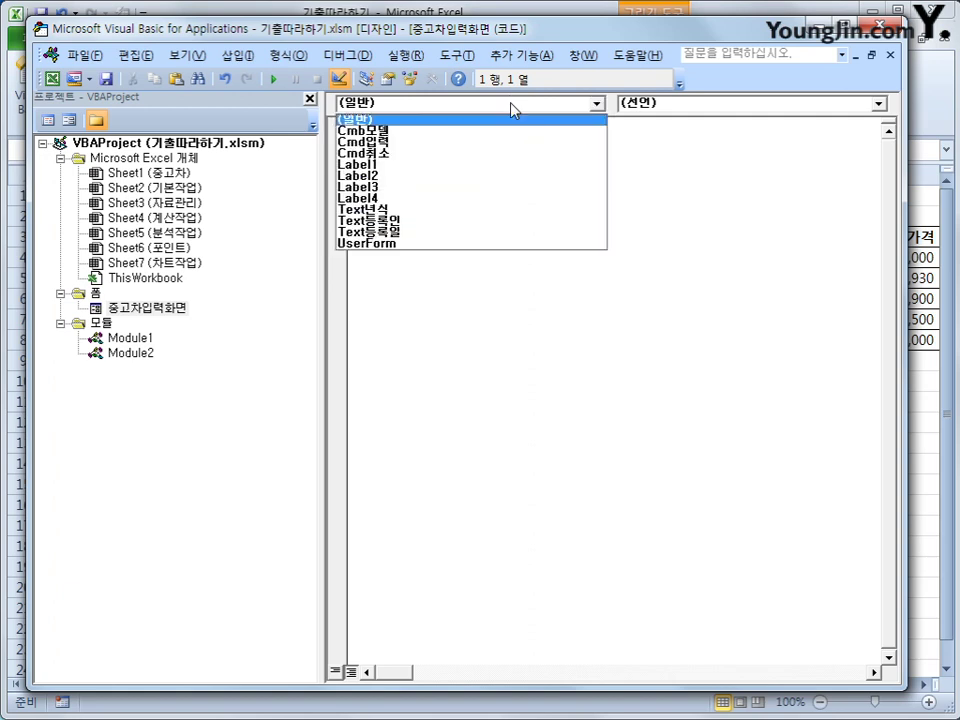
left_click(515, 244)
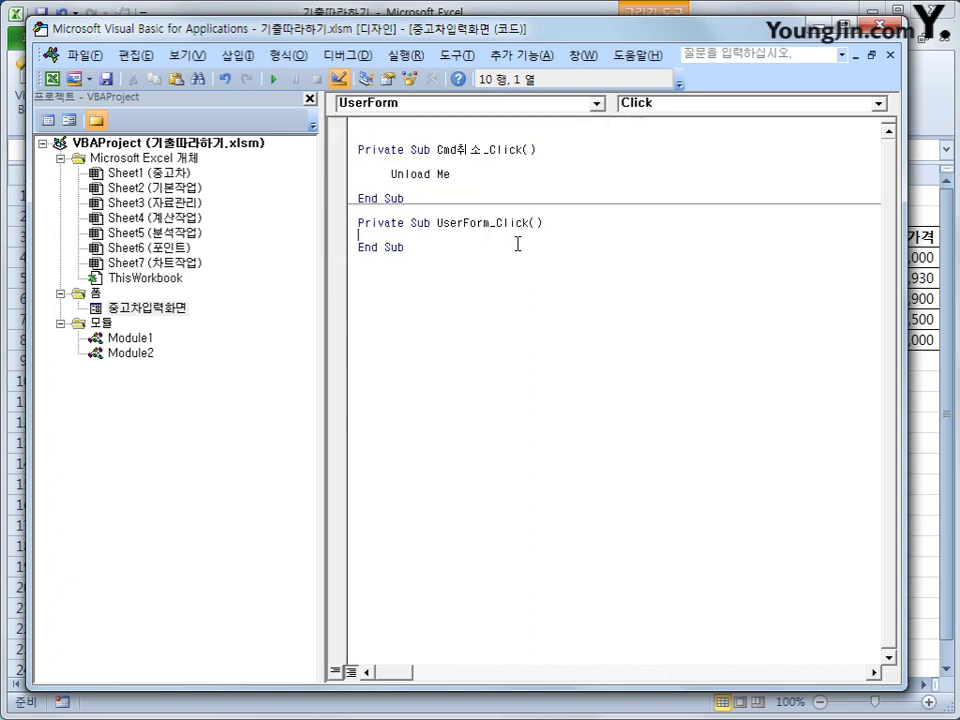
left_click(703, 106)
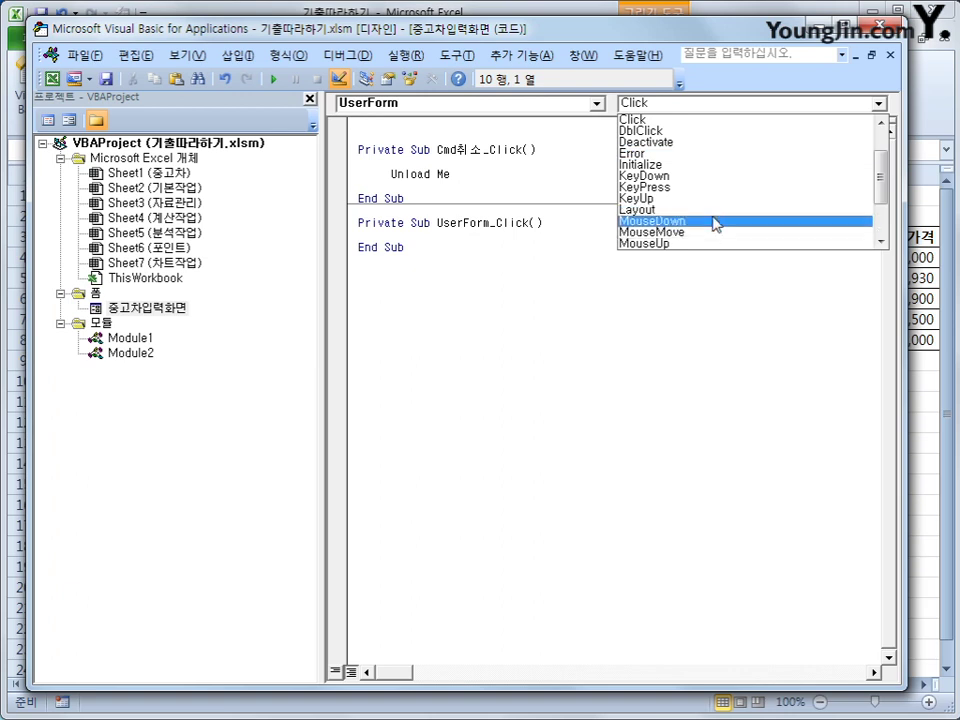
left_click(705, 164)
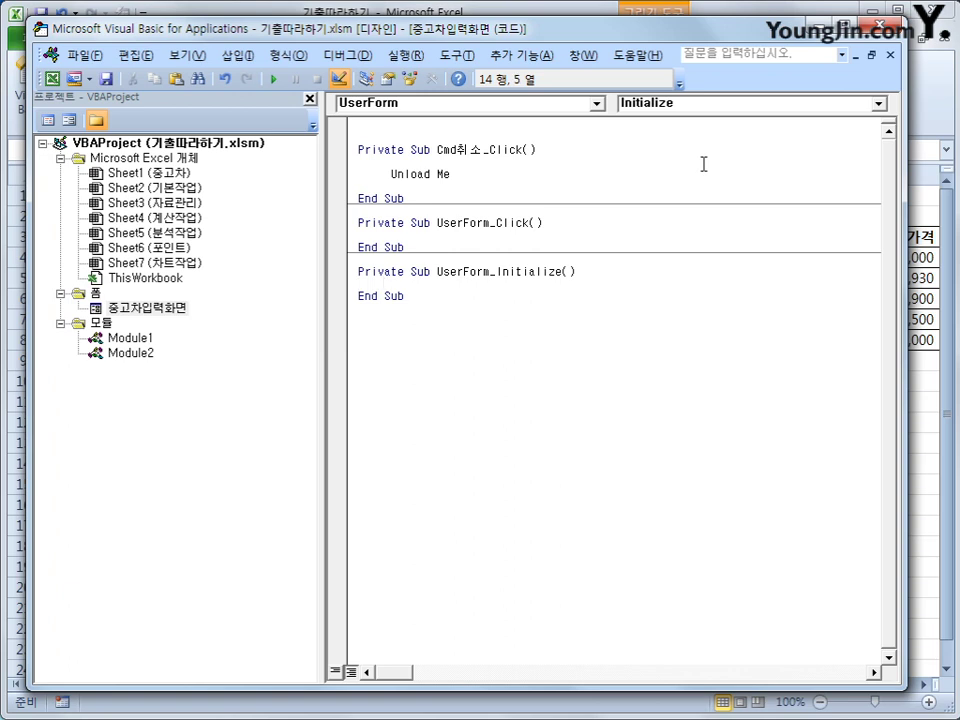
Step: Add Cmb모델.RowSource = "K4:K8" and Text등록일 = Year(Date) to the Initialize code
type("cmd모델.ro")
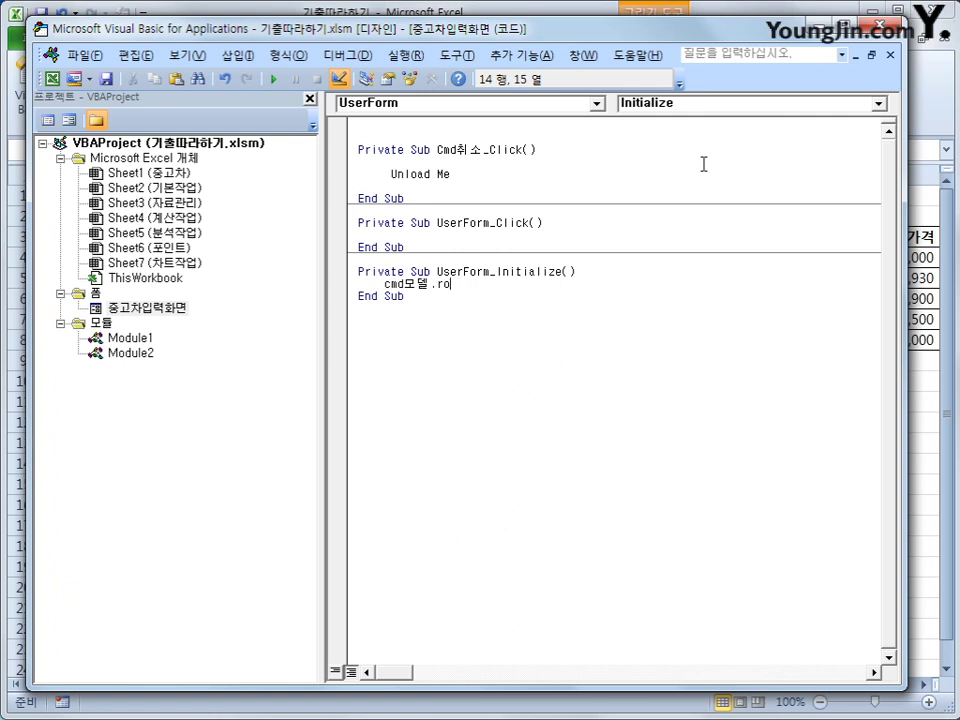
key("BackSpace")
key("BackSpace")
key("BackSpace")
key("BackSpace")
key("BackSpace")
type("b모델.")
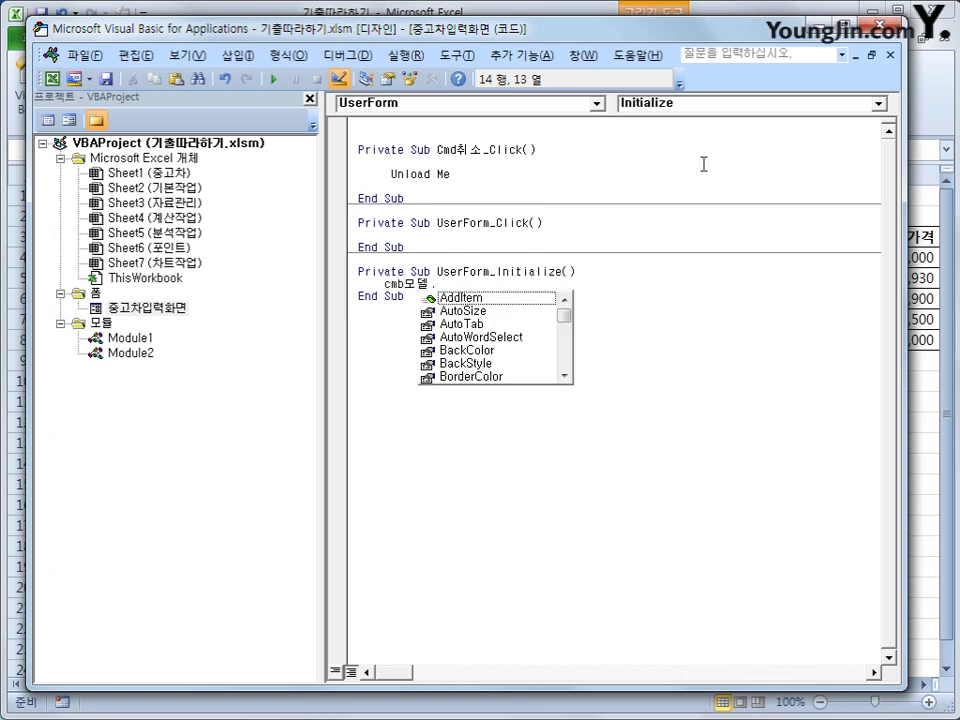
type("rowSource =")
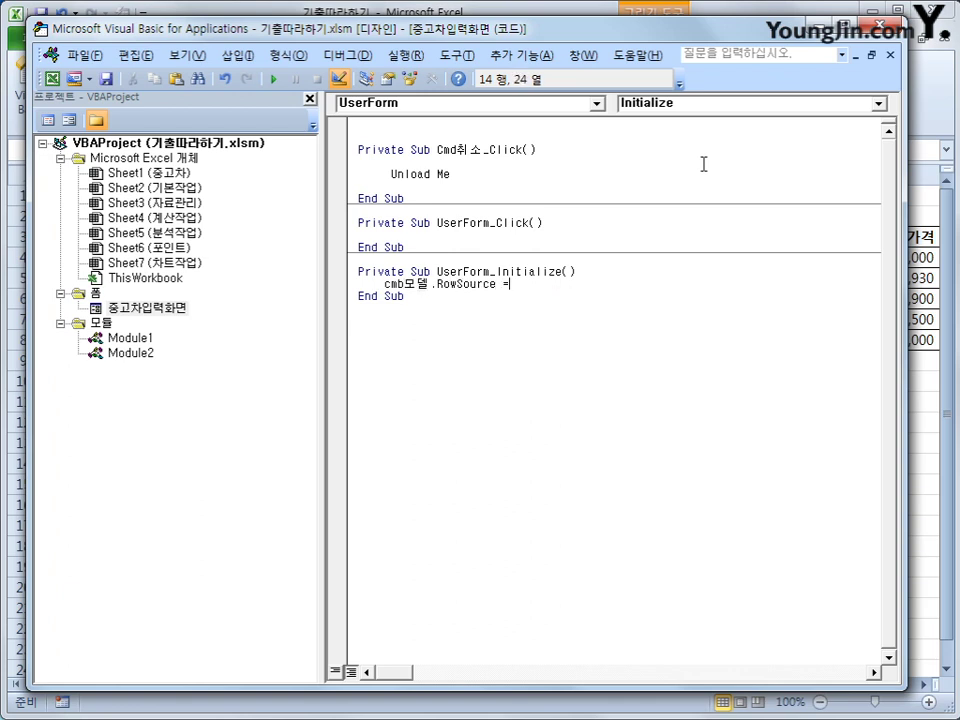
type(" \"K4:K8\"")
key("Return")
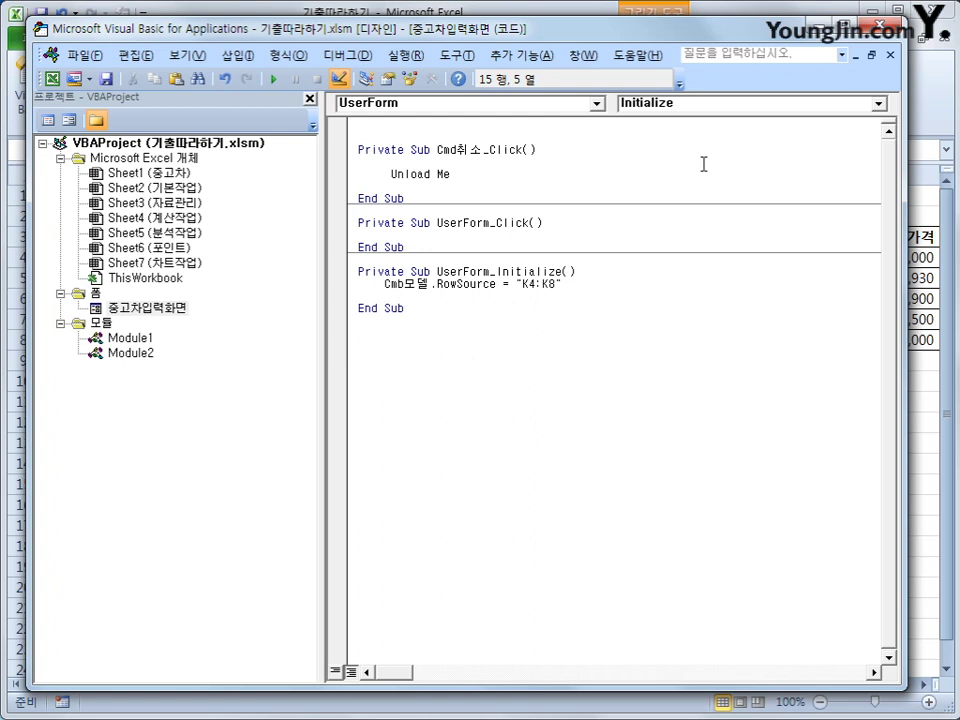
type("textㄷ")
type("등록ㅇ")
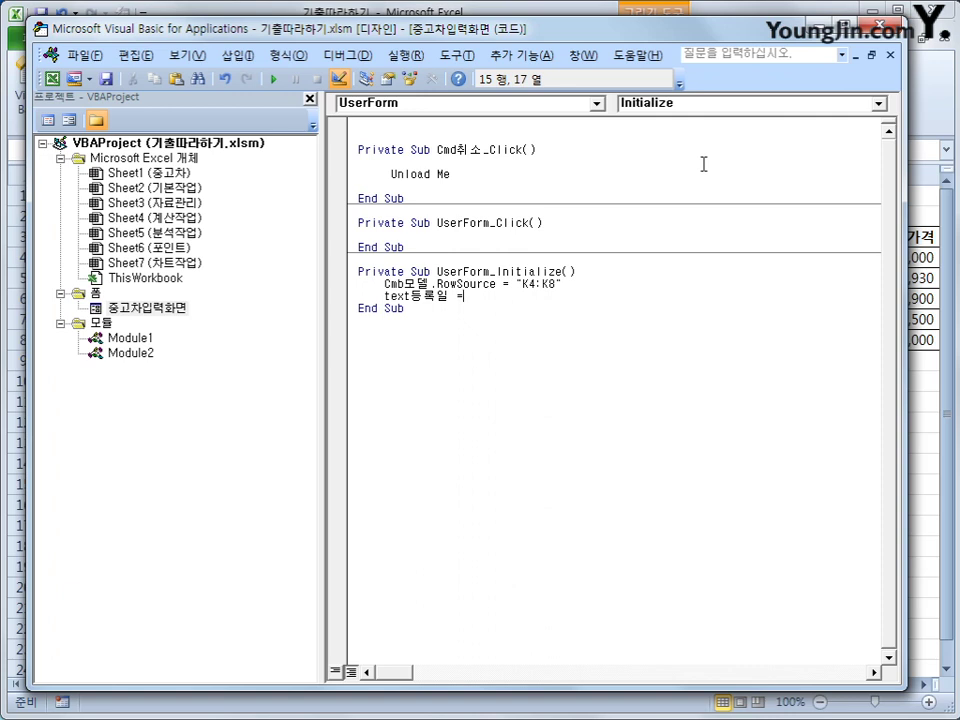
type("year(date")
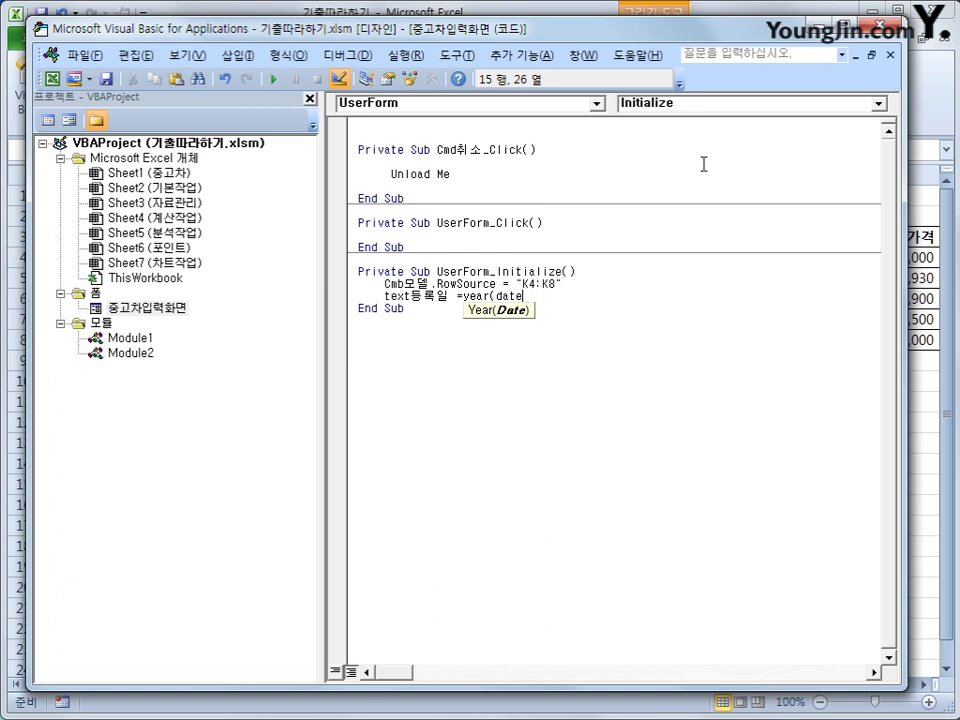
type(")")
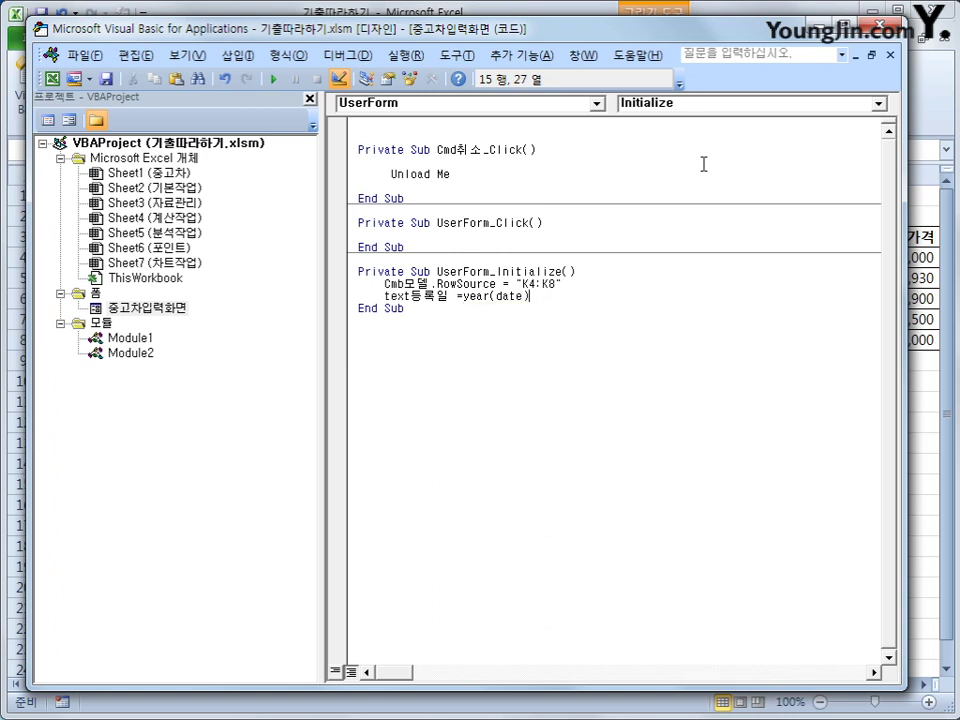
key("Down")
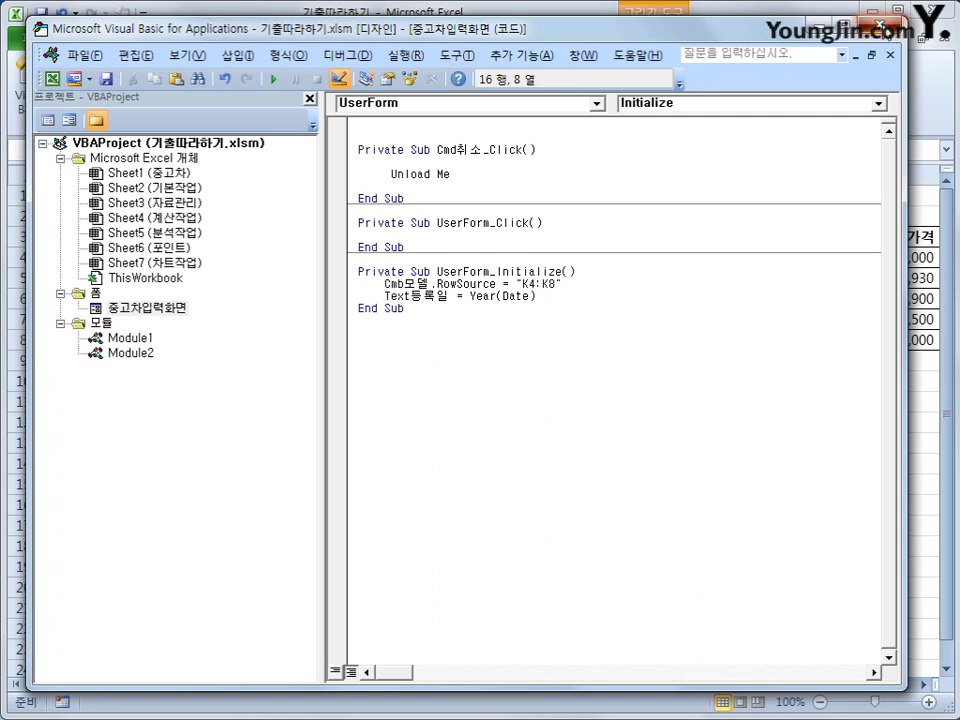
Step: Back in Excel, turn off Design Mode and run the 중고차입력 button to test it
key("alt+F11")
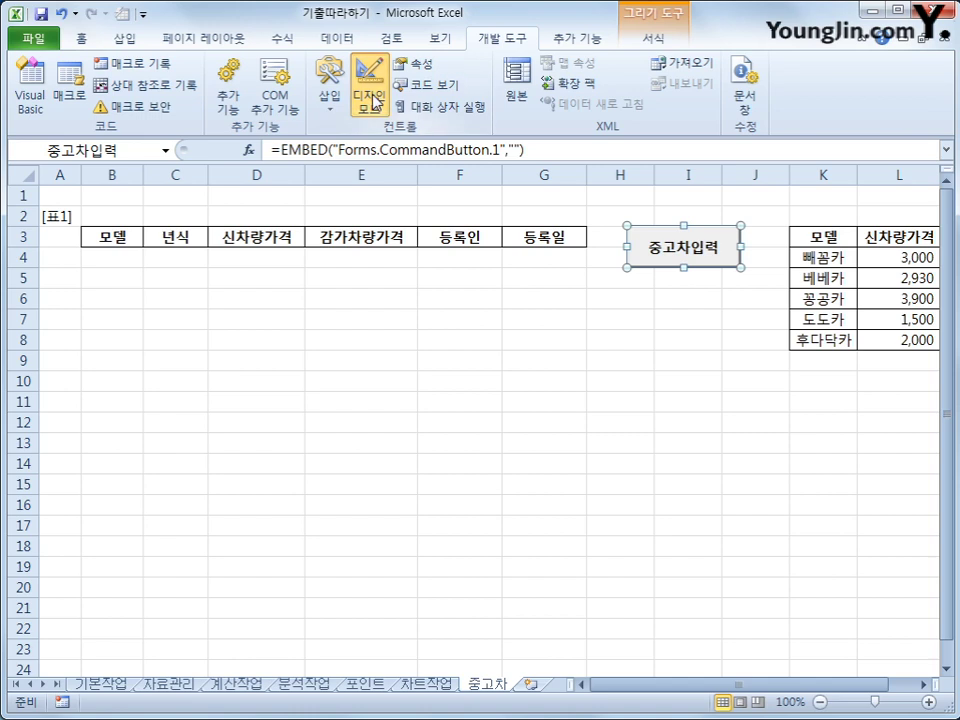
left_click(372, 103)
left_click(720, 256)
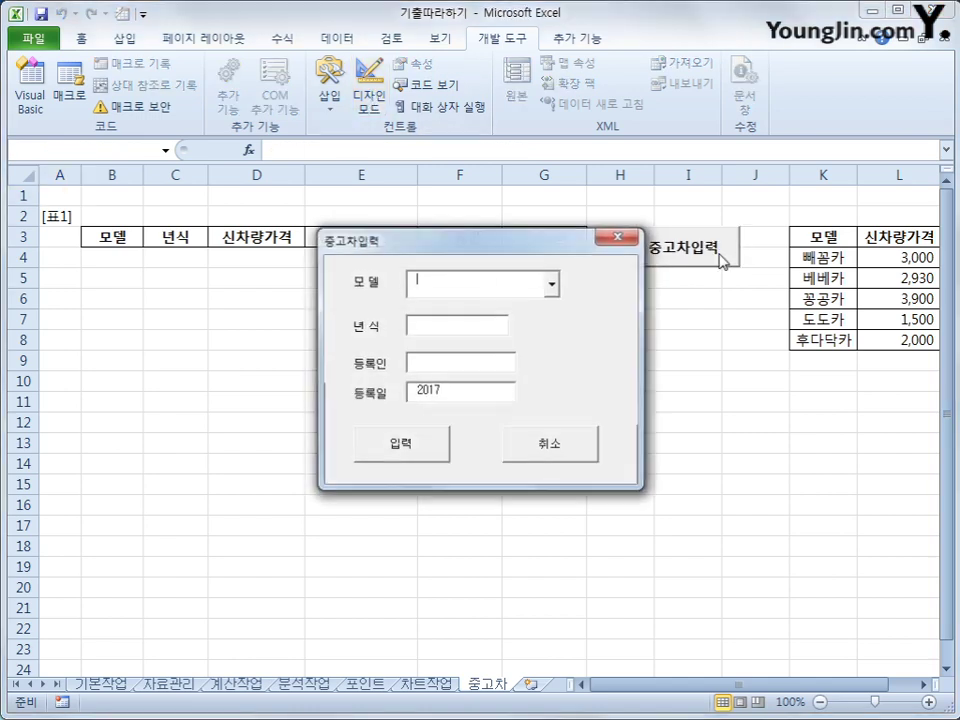
Step: Move the entry form lower and pick 꽁꽁카 from the 모델 list
left_click_drag(509, 244, 553, 335)
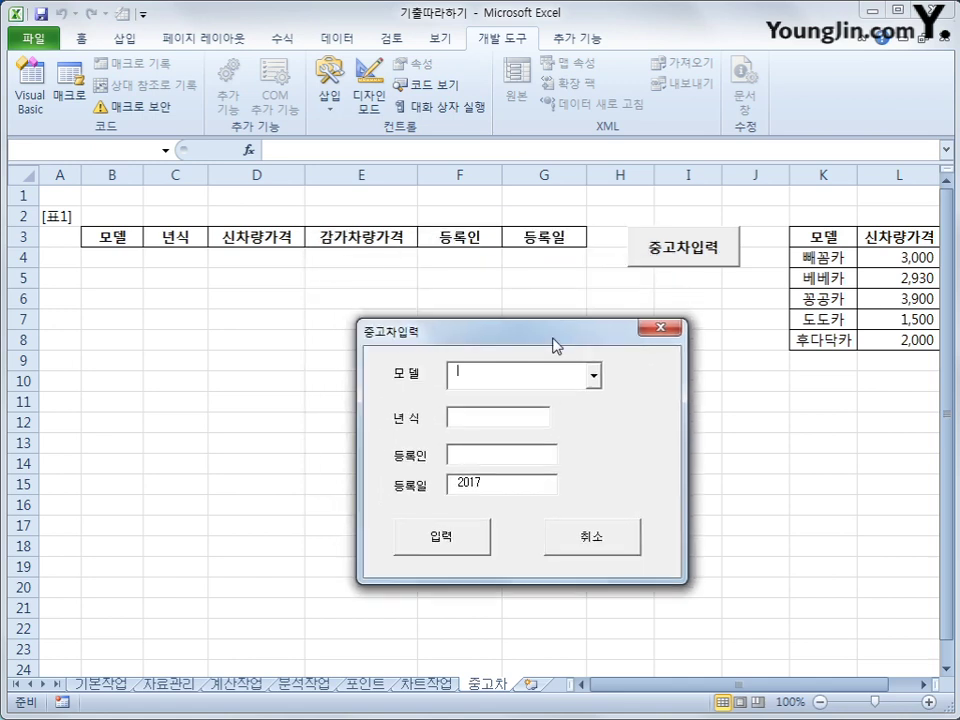
left_click(594, 376)
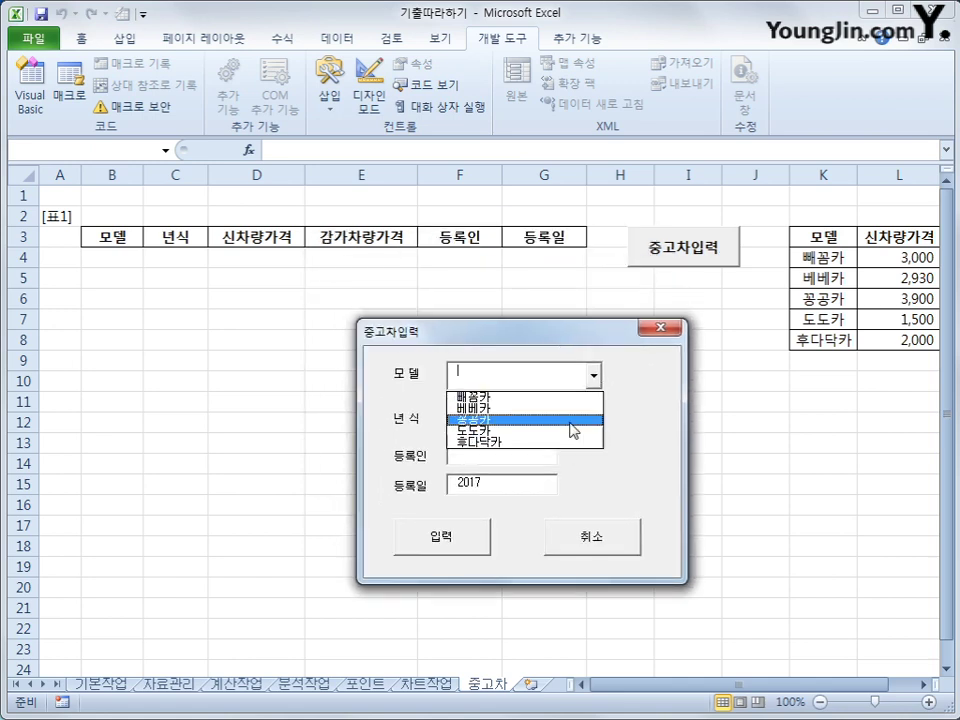
left_click(463, 503)
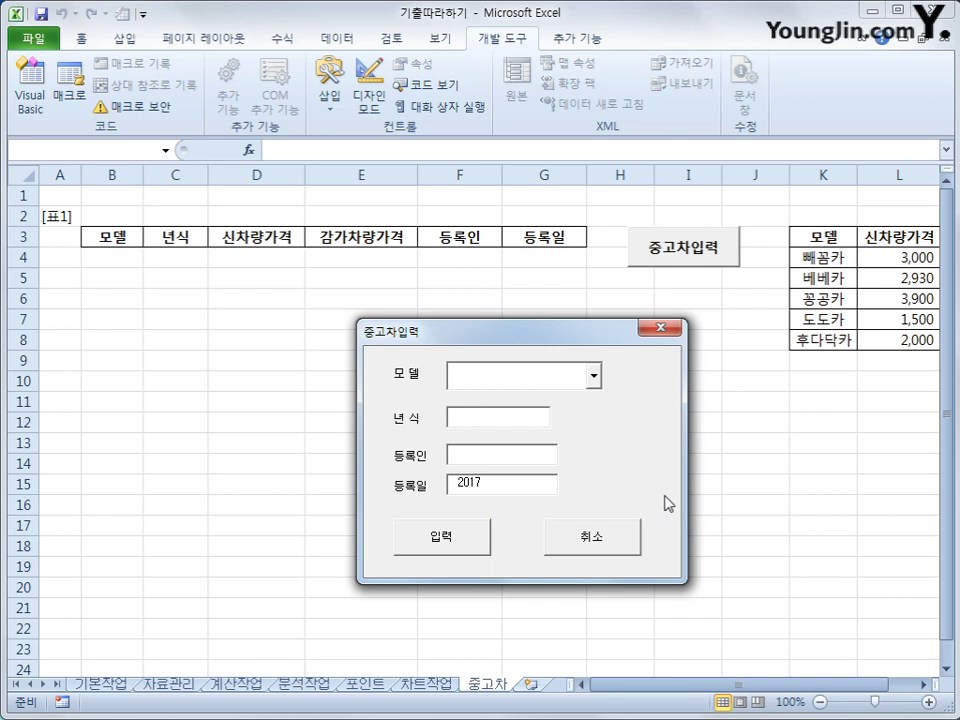
left_click(594, 375)
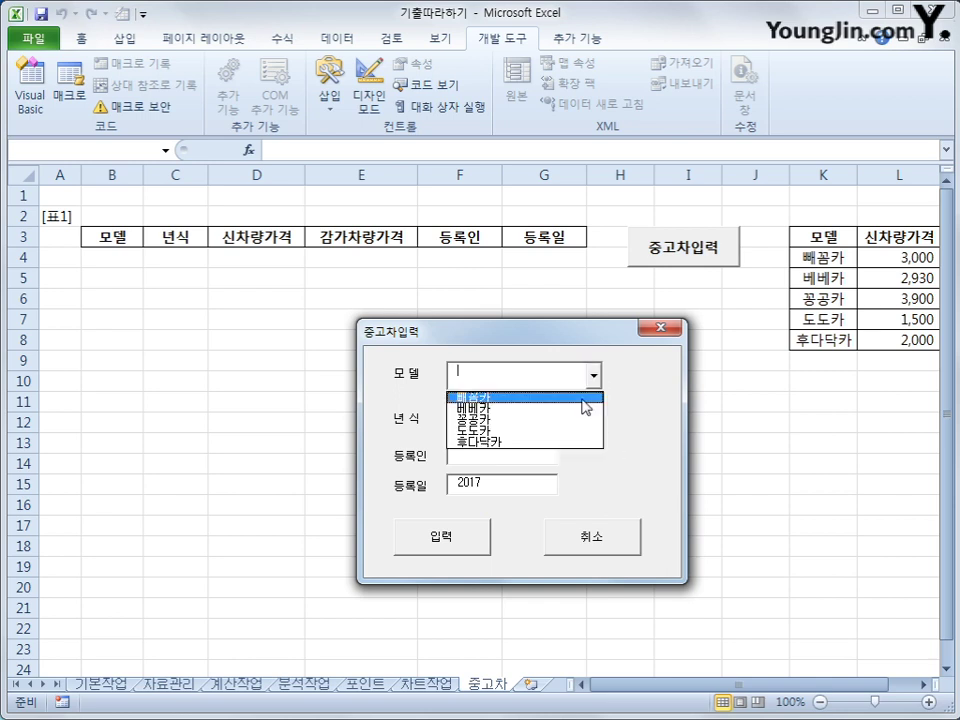
left_click(578, 422)
left_click(521, 424)
left_click(509, 457)
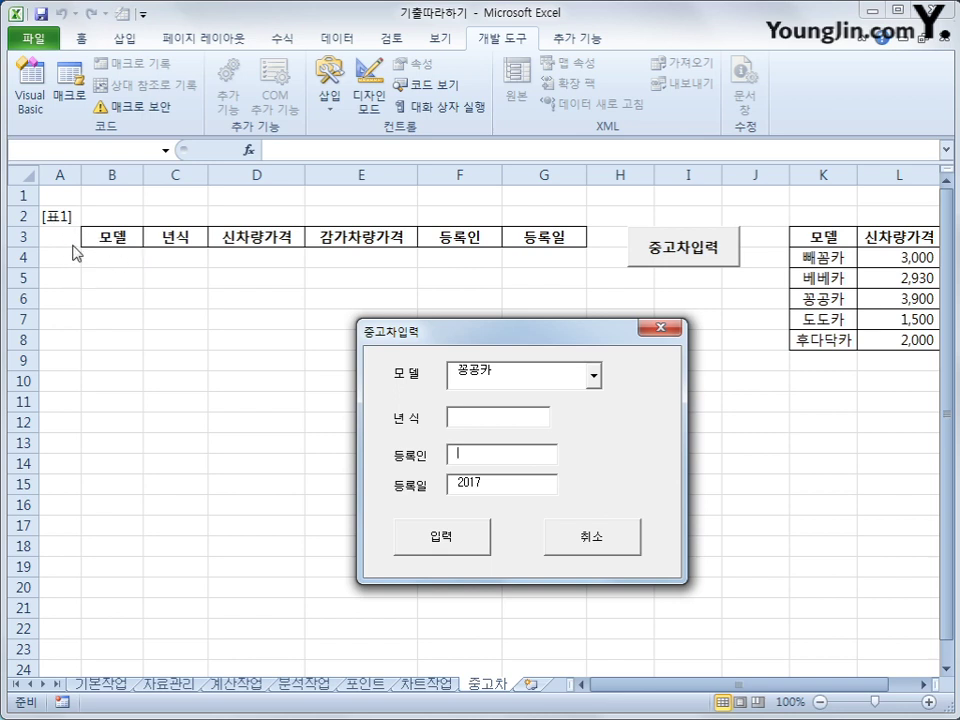
left_click(145, 528)
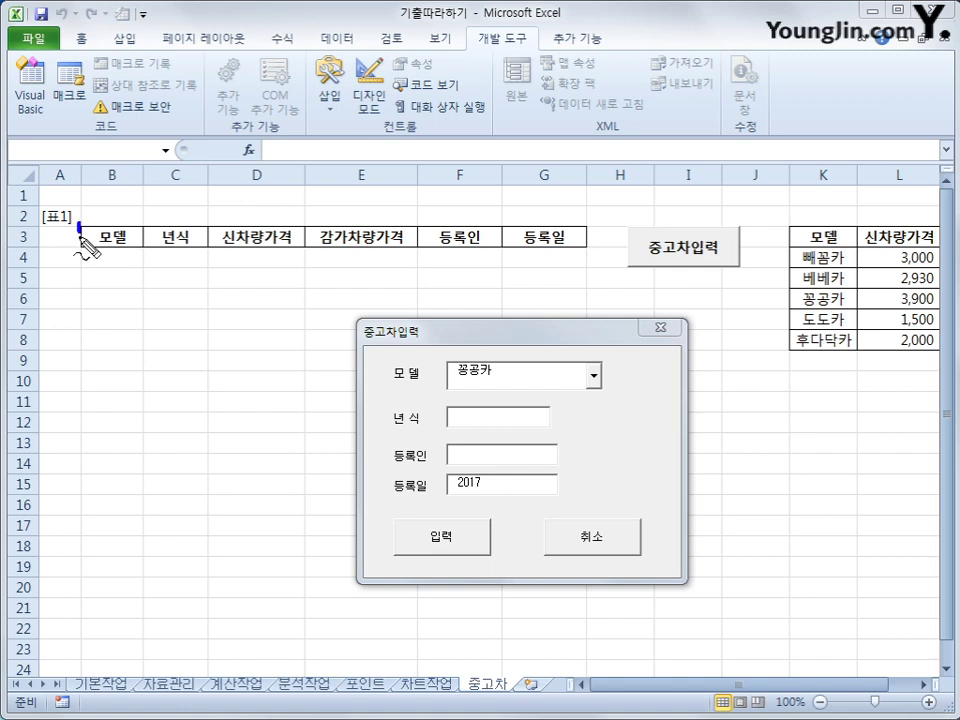
mouse_move(80, 236)
left_mouse_down()
mouse_move(133, 228)
mouse_move(70, 226)
left_mouse_up()
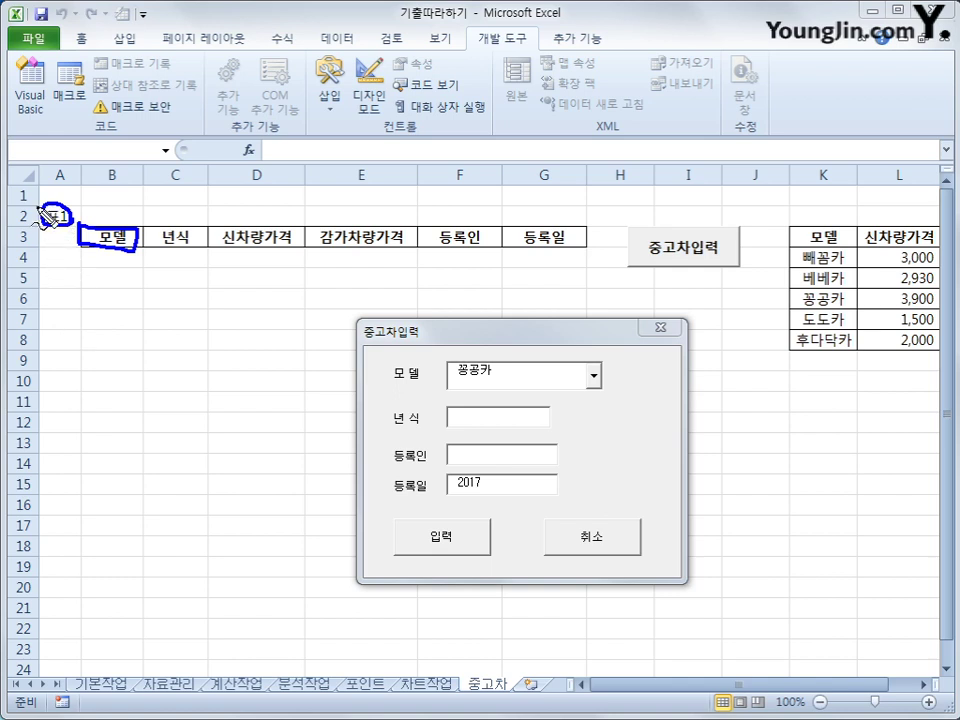
mouse_move(40, 214)
left_mouse_down()
mouse_move(42, 240)
mouse_move(70, 250)
mouse_move(268, 252)
mouse_move(268, 212)
mouse_move(418, 208)
mouse_move(63, 212)
left_mouse_up()
mouse_move(165, 238)
left_mouse_down()
mouse_move(170, 296)
mouse_move(212, 350)
left_mouse_up()
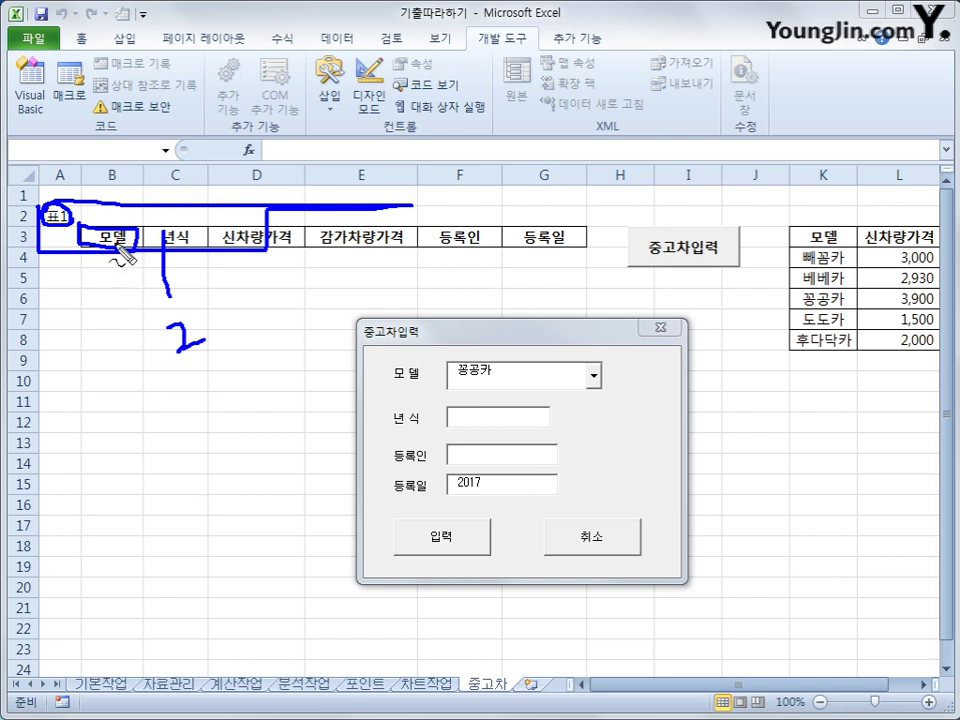
mouse_move(120, 197)
left_mouse_down()
mouse_move(132, 209)
mouse_move(121, 197)
left_mouse_up()
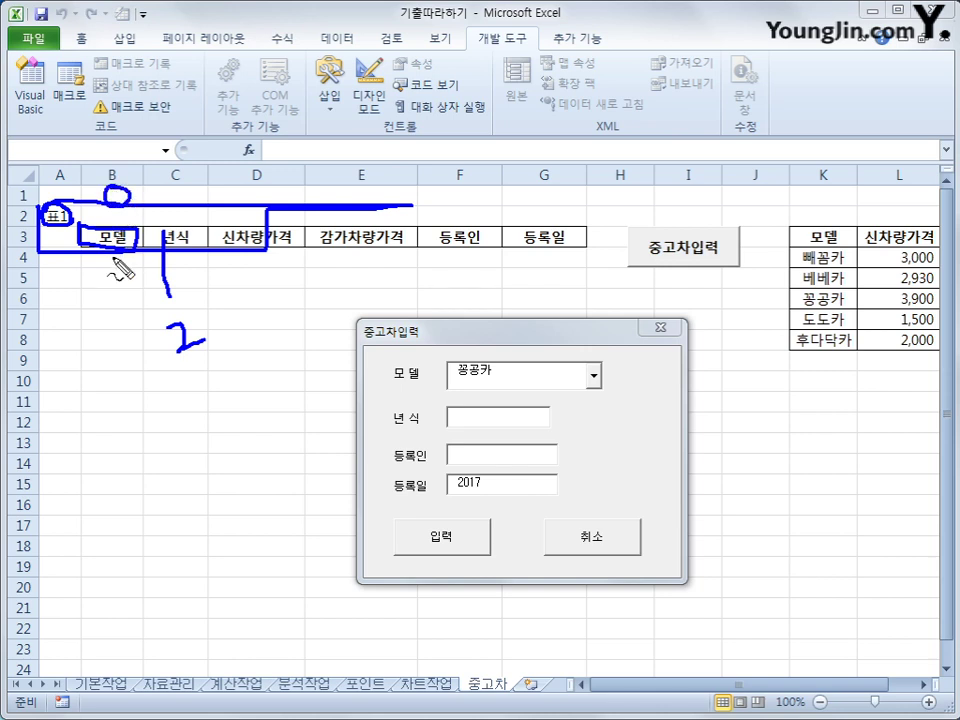
mouse_move(114, 256)
left_mouse_down()
mouse_move(132, 262)
mouse_move(124, 272)
left_mouse_up()
mouse_move(195, 326)
left_mouse_down()
mouse_move(215, 323)
mouse_move(213, 345)
mouse_move(282, 326)
mouse_move(270, 343)
mouse_move(298, 345)
mouse_move(189, 362)
mouse_move(285, 292)
mouse_move(300, 345)
mouse_move(250, 362)
left_mouse_up()
mouse_move(238, 318)
left_mouse_down()
mouse_move(305, 330)
mouse_move(240, 330)
left_mouse_up()
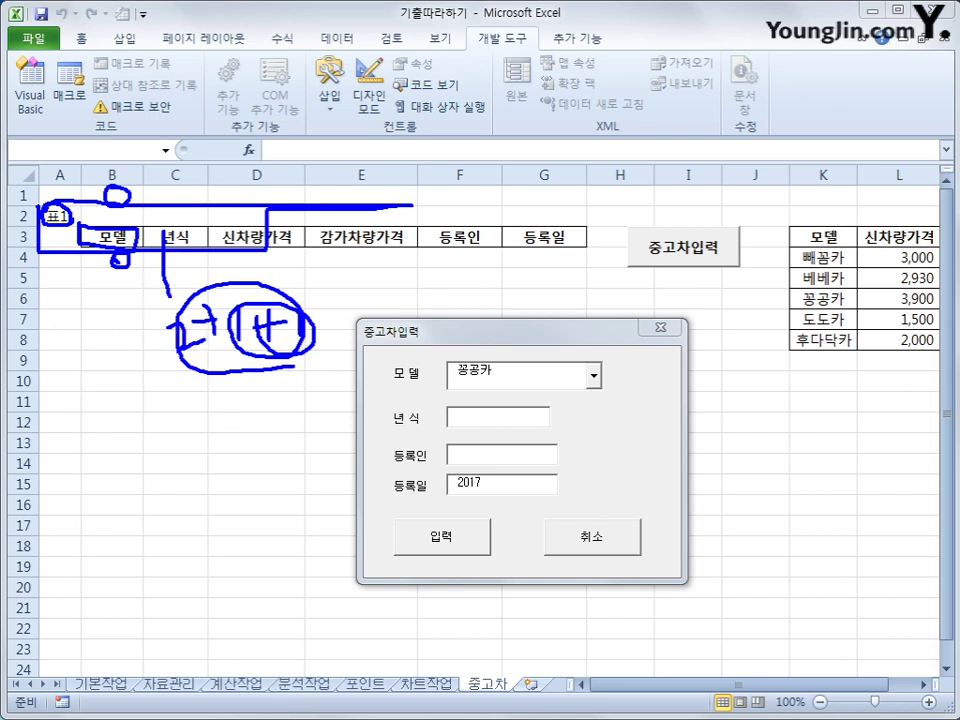
key("Escape")
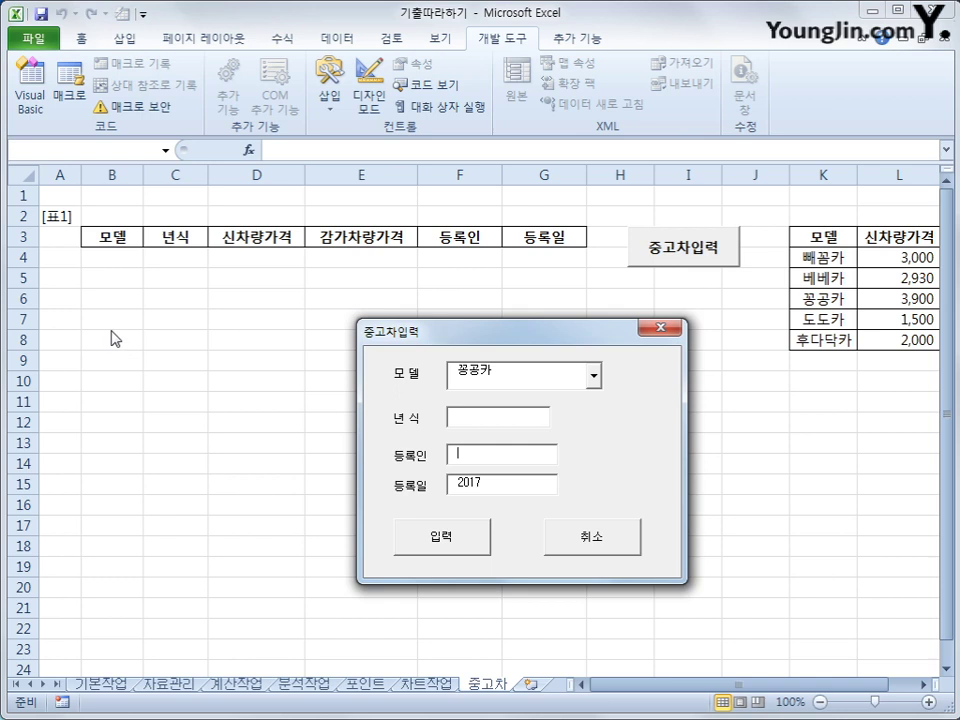
Step: Close the form and create the Cmd입력_Click procedure in the form's code
left_click_drag(667, 328, 669, 330)
left_click(669, 330)
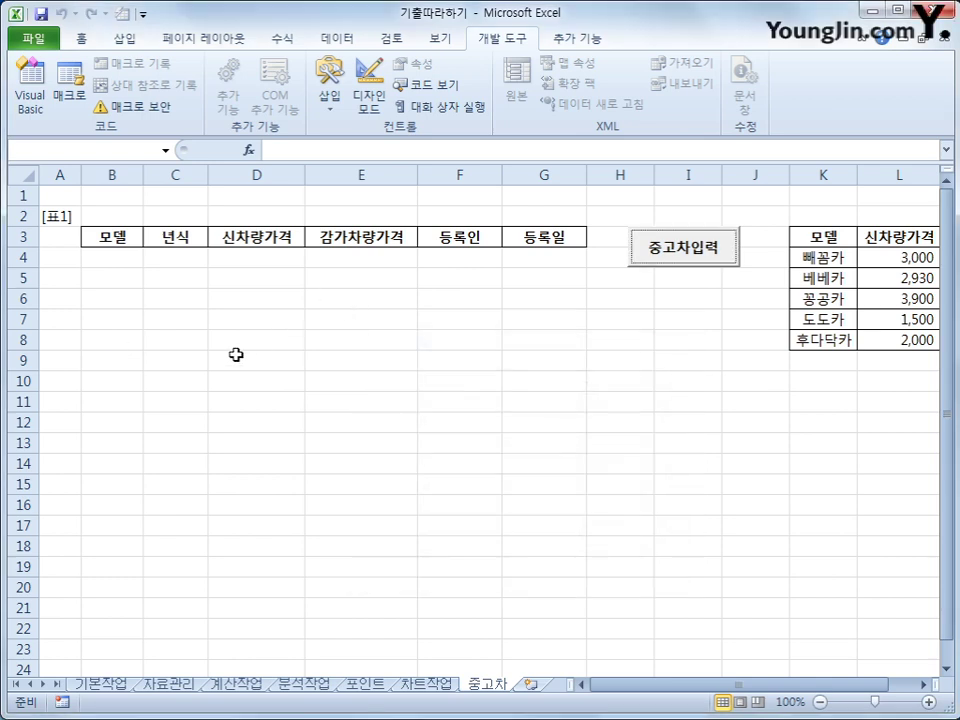
left_click(30, 95)
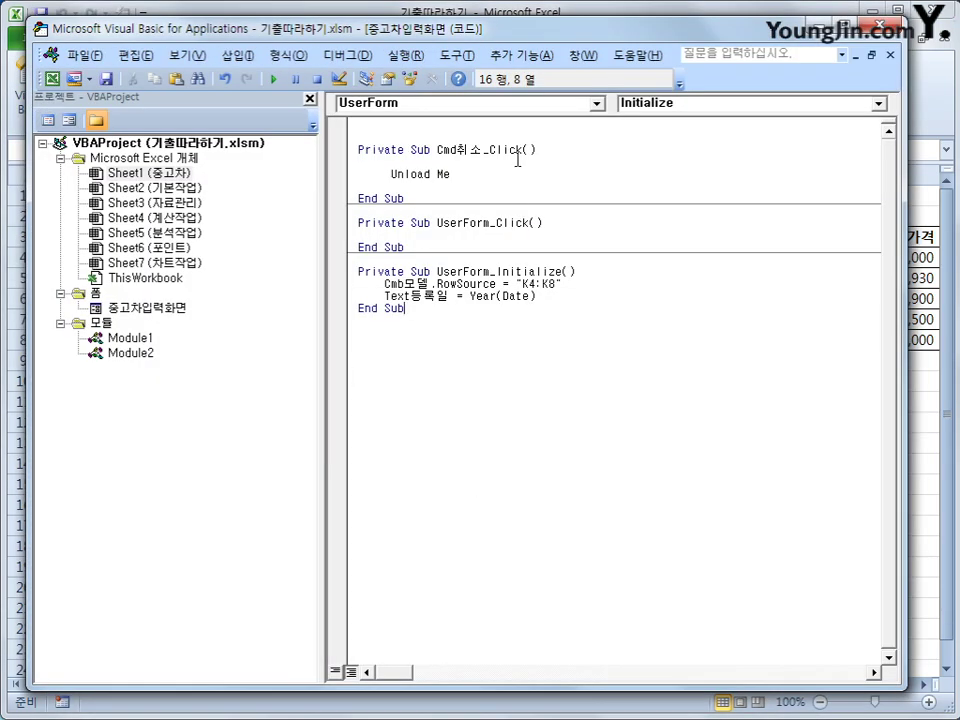
left_click(506, 106)
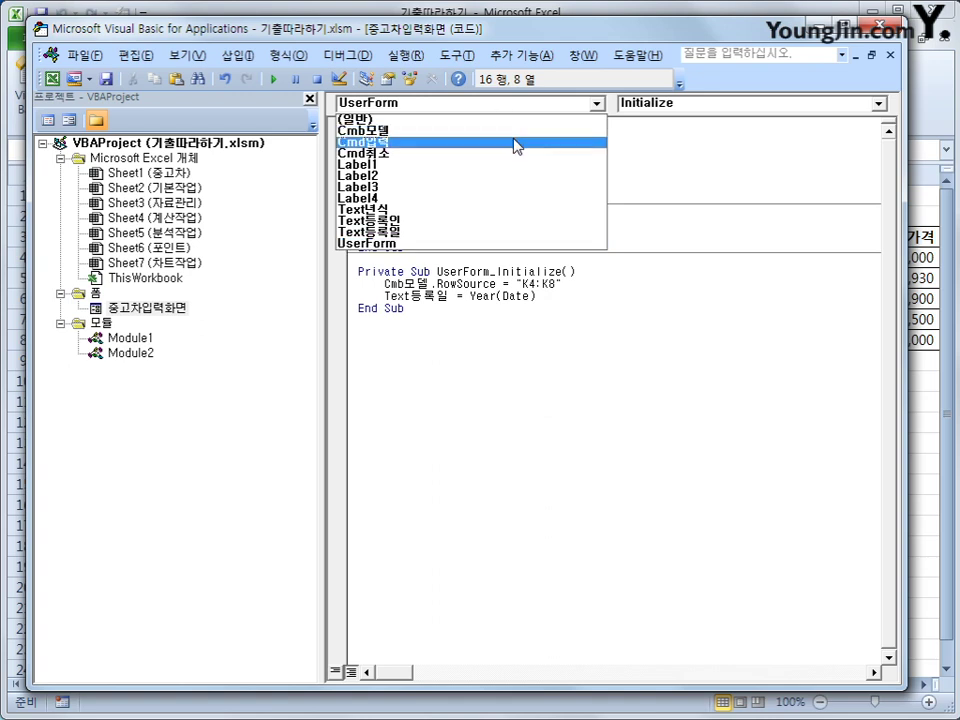
left_click(516, 143)
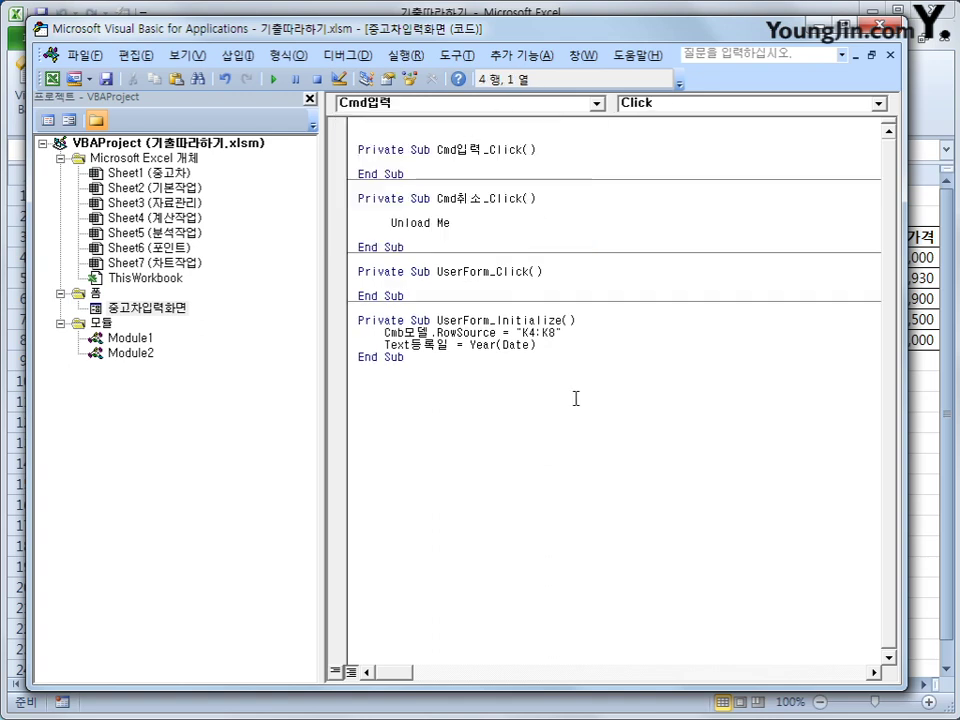
Step: Add i = Range("B3").CurrentRegion.Rows.Count + 2 to find the next empty row
key("Return")
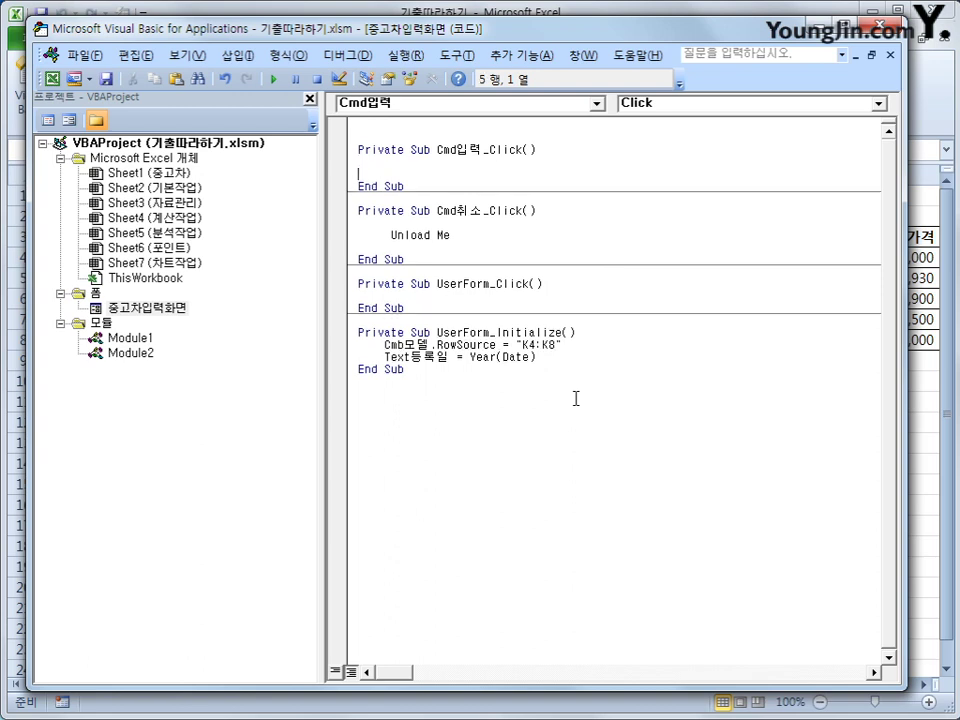
type("i = range(\"")
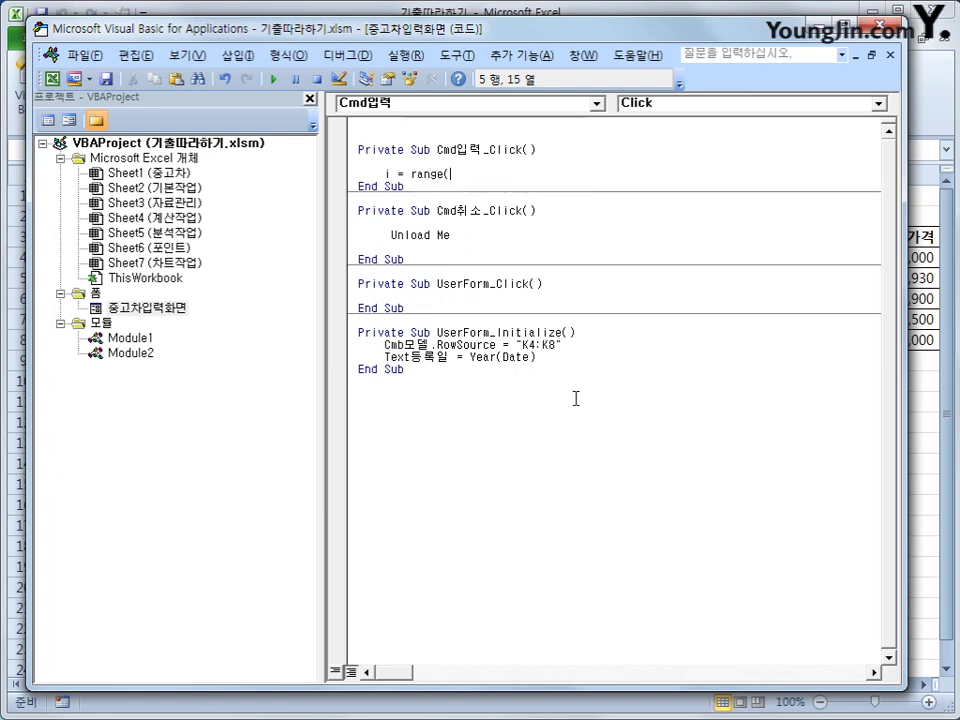
type("B3\").")
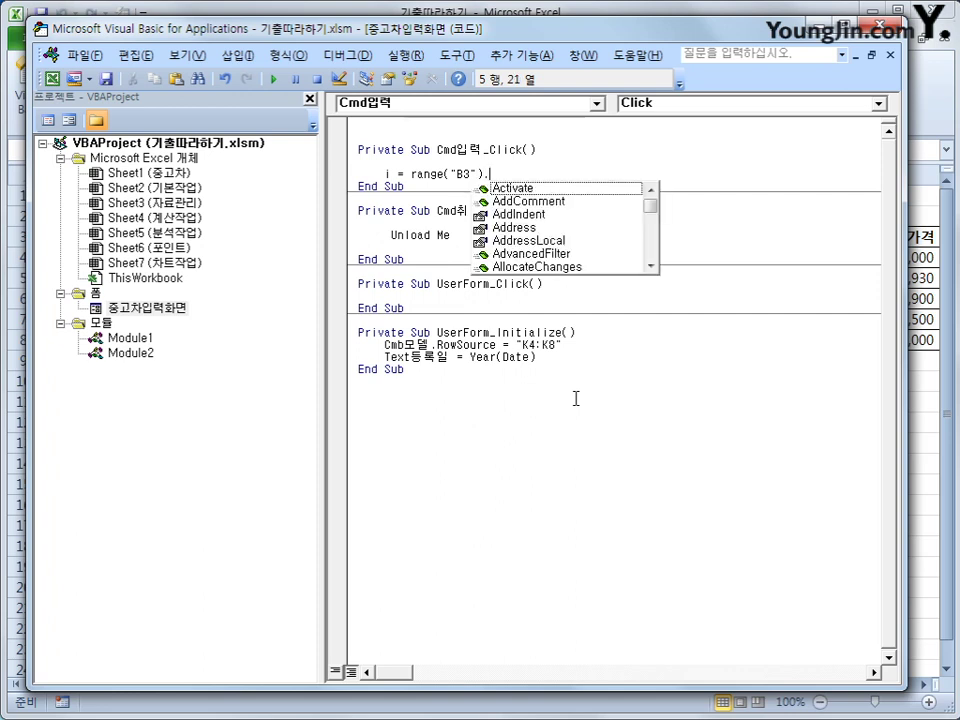
type("u")
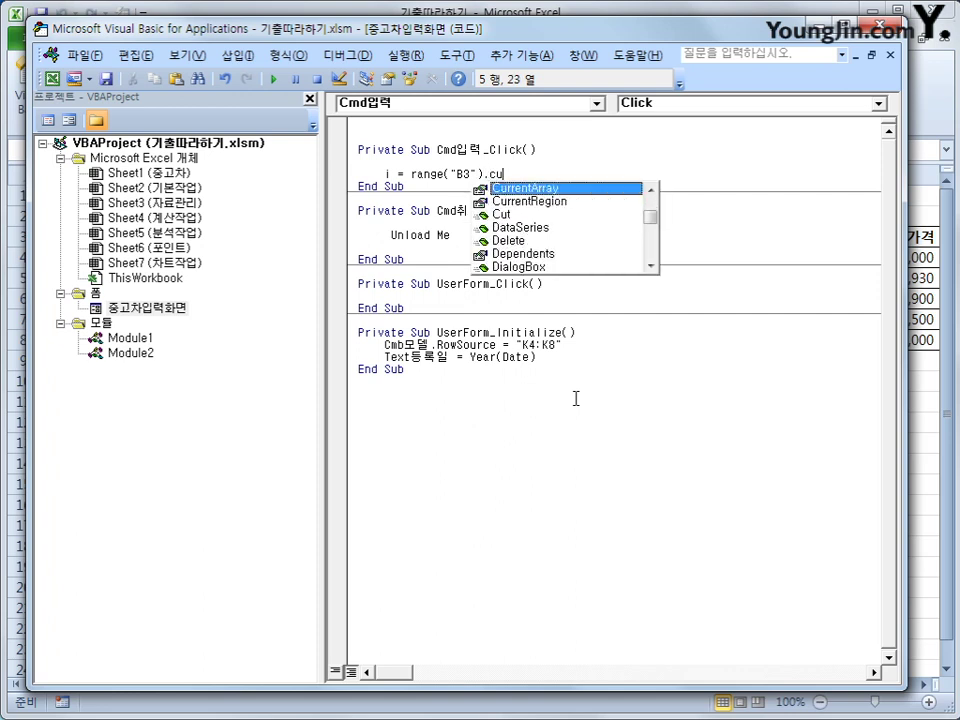
key("Down")
key("Tab")
type(".")
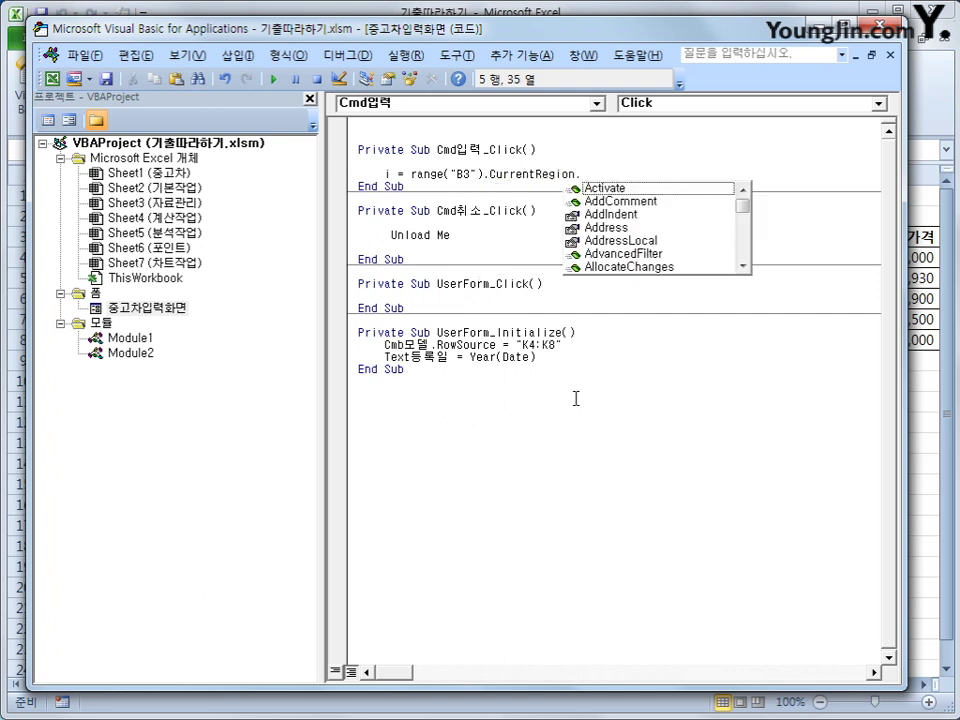
type("rows")
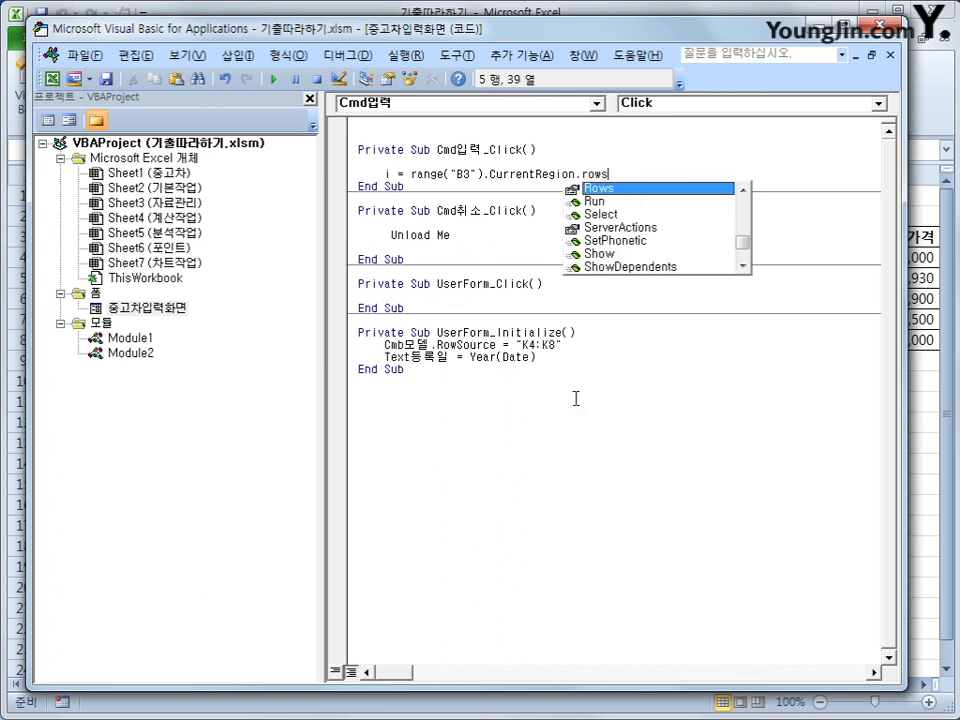
type(".cou")
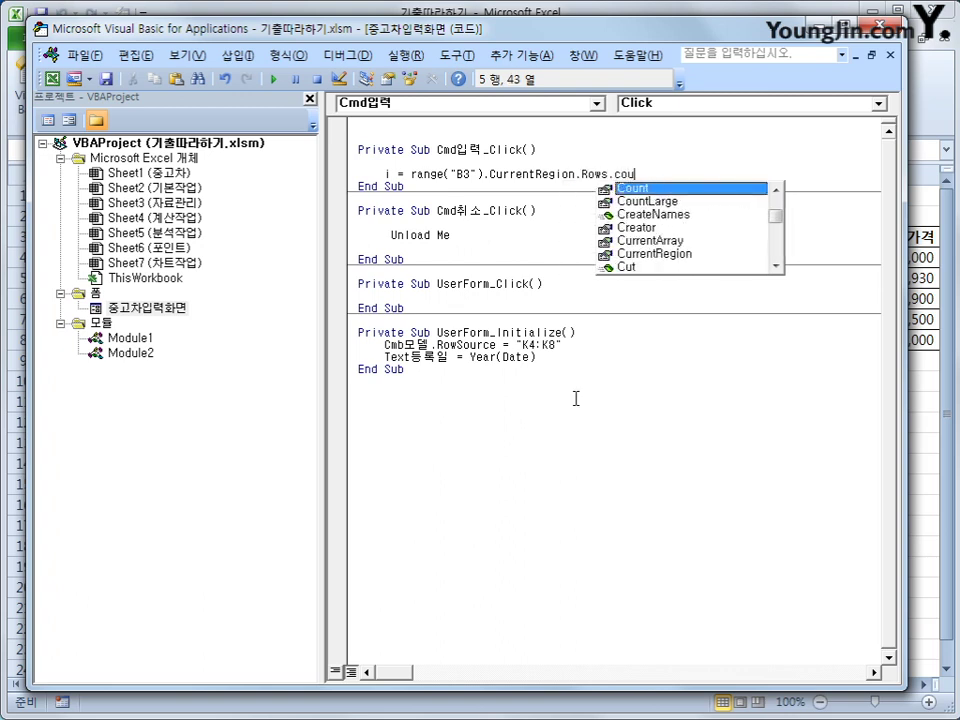
key("Tab")
type("+")
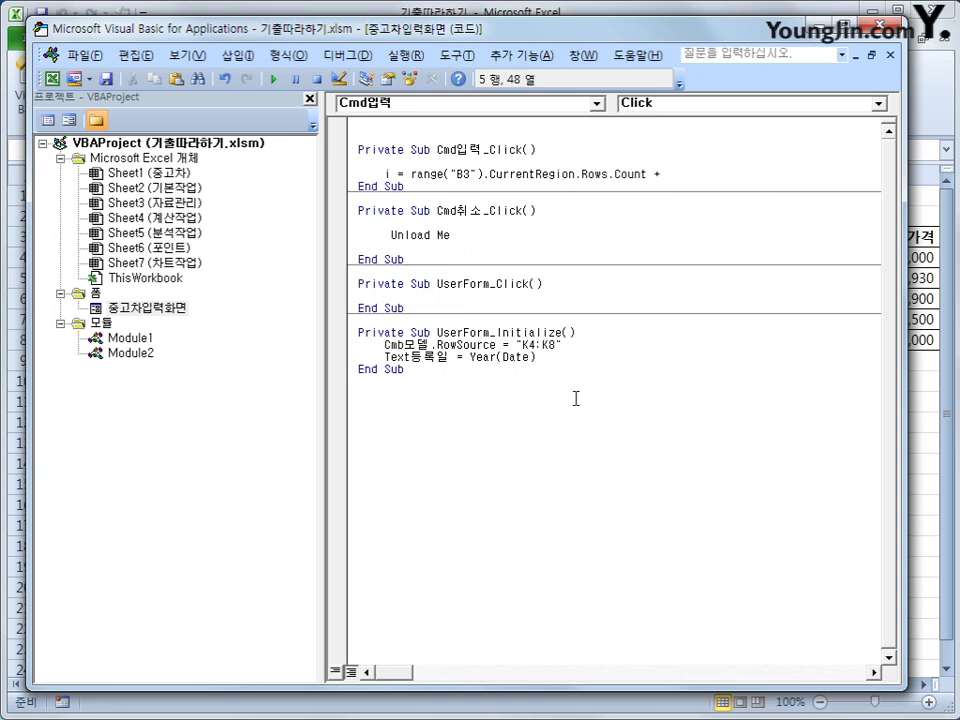
type(" 2")
key("Return")
key("Return")
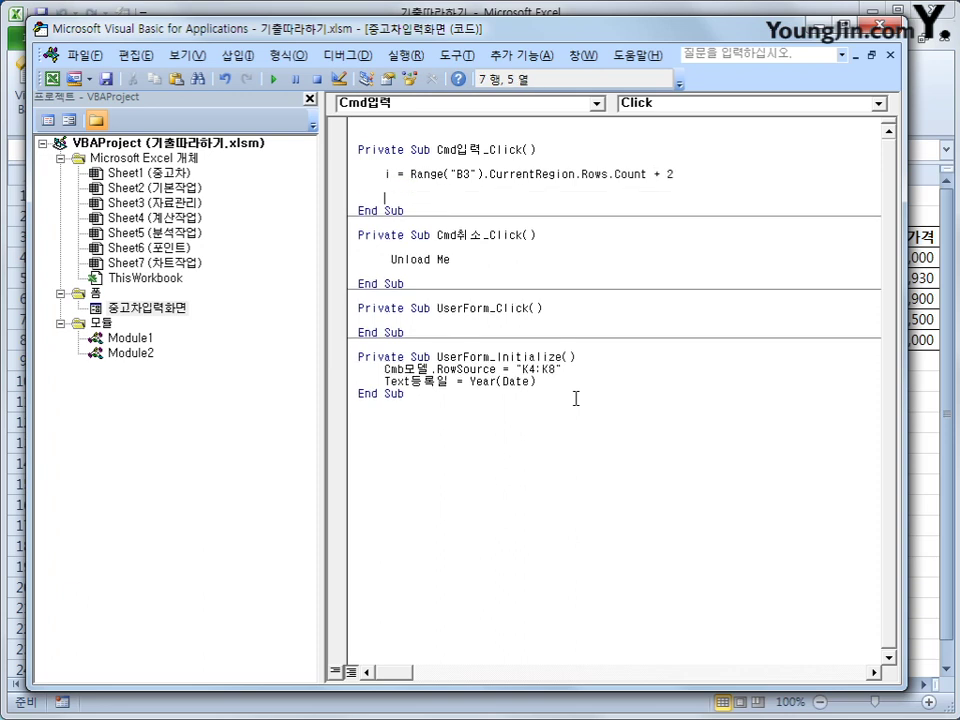
Step: Write Cmb모델 to Cells(i, 2) and Text년식.Value to Cells(i, 3), starting a Cells(i, 4) line
type("cells(i,")
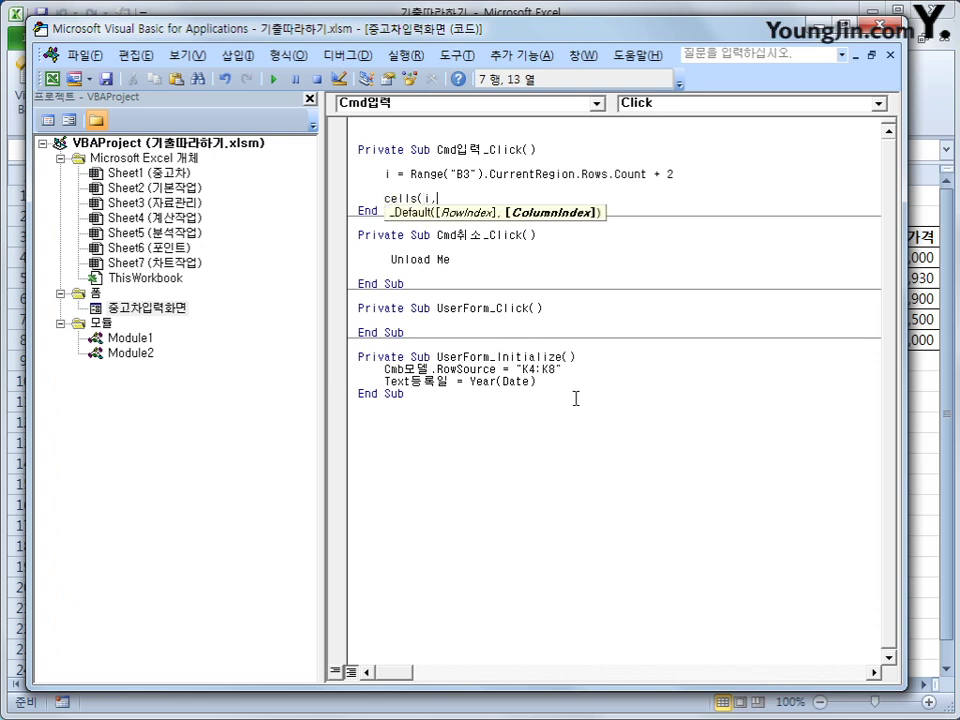
type("2) = cm")
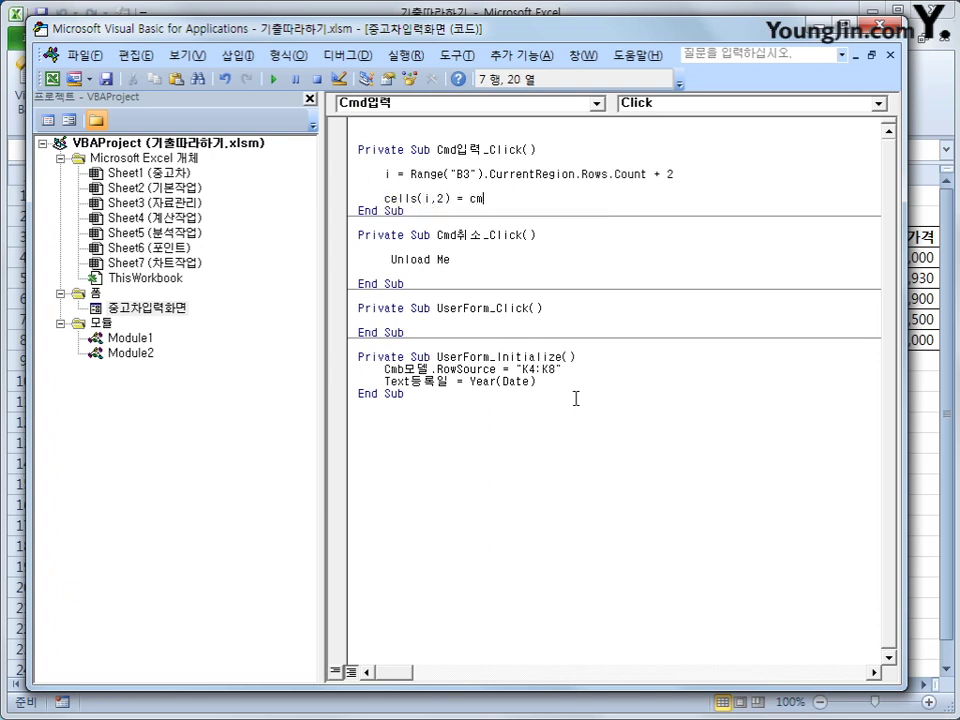
type("b모델")
key("Return")
type("ce")
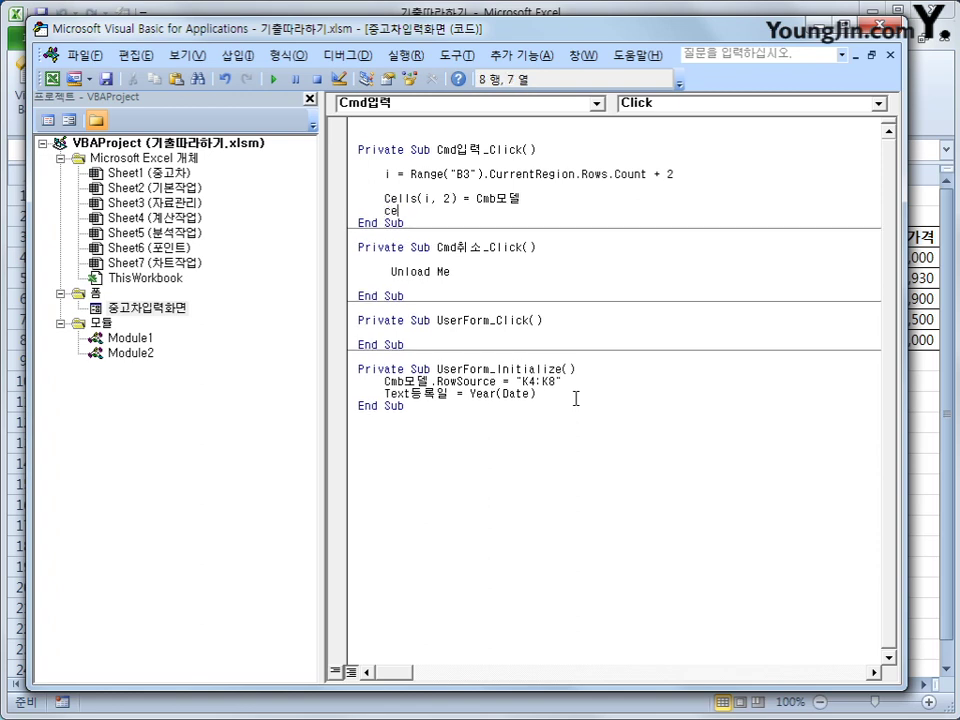
type("lls(i,3) = txt")
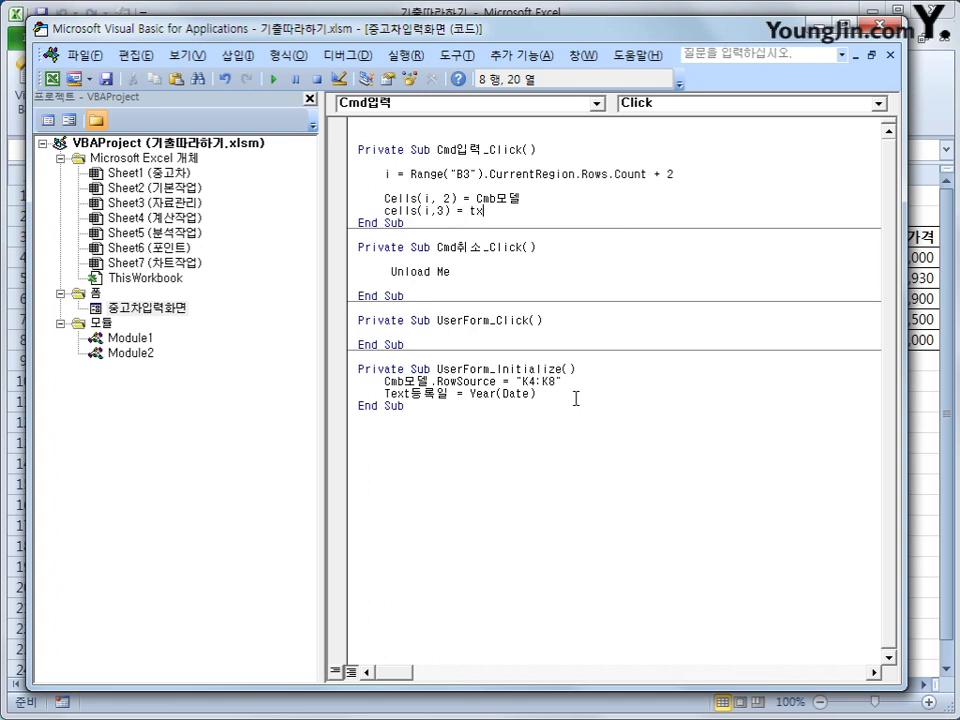
key("BackSpace")
key("BackSpace")
key("BackSpace")
type("ext")
type("ㄷ")
type("식.")
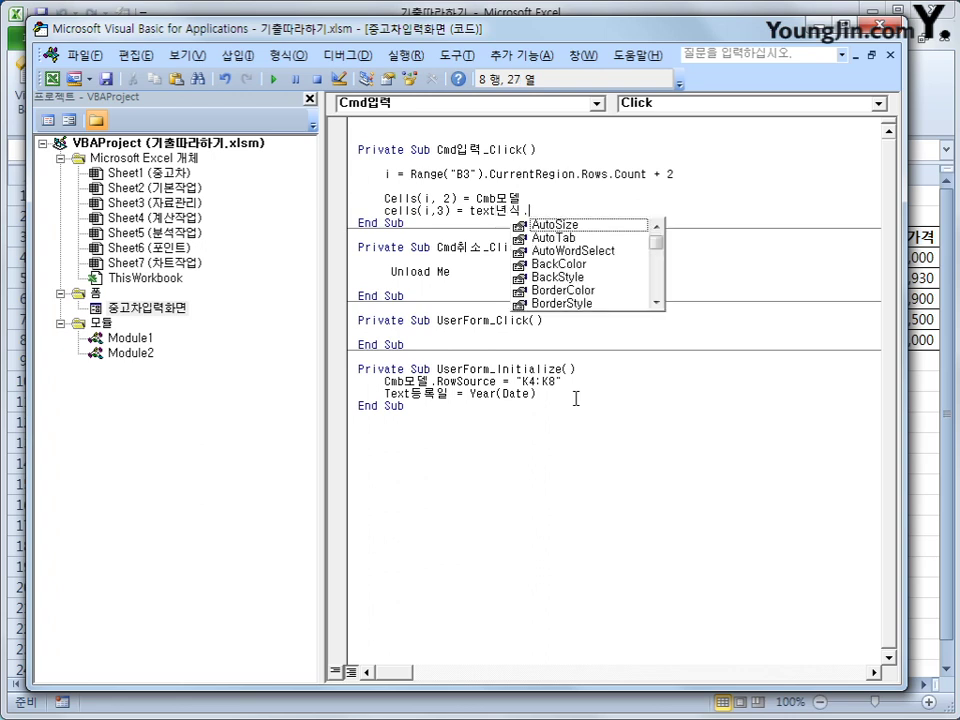
type("va")
key("Tab")
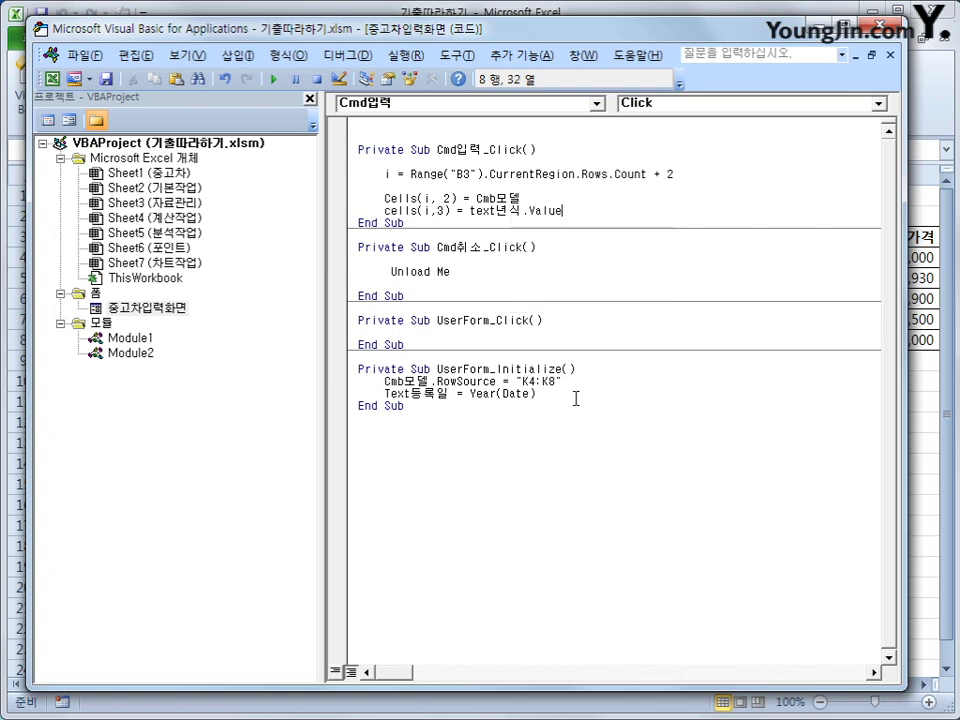
key("Return")
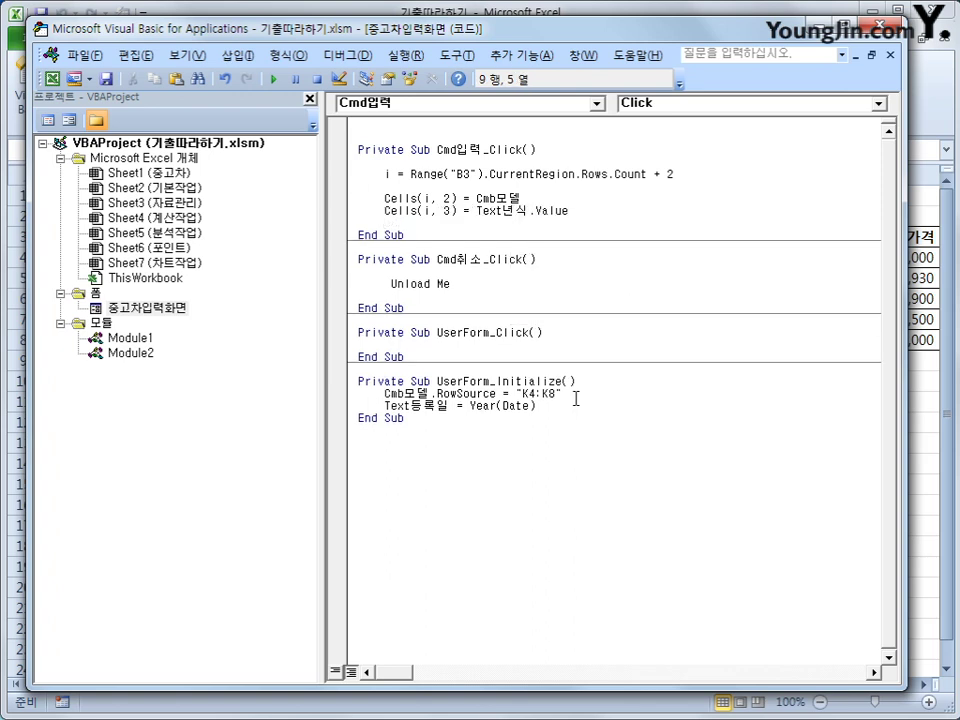
type("cells(")
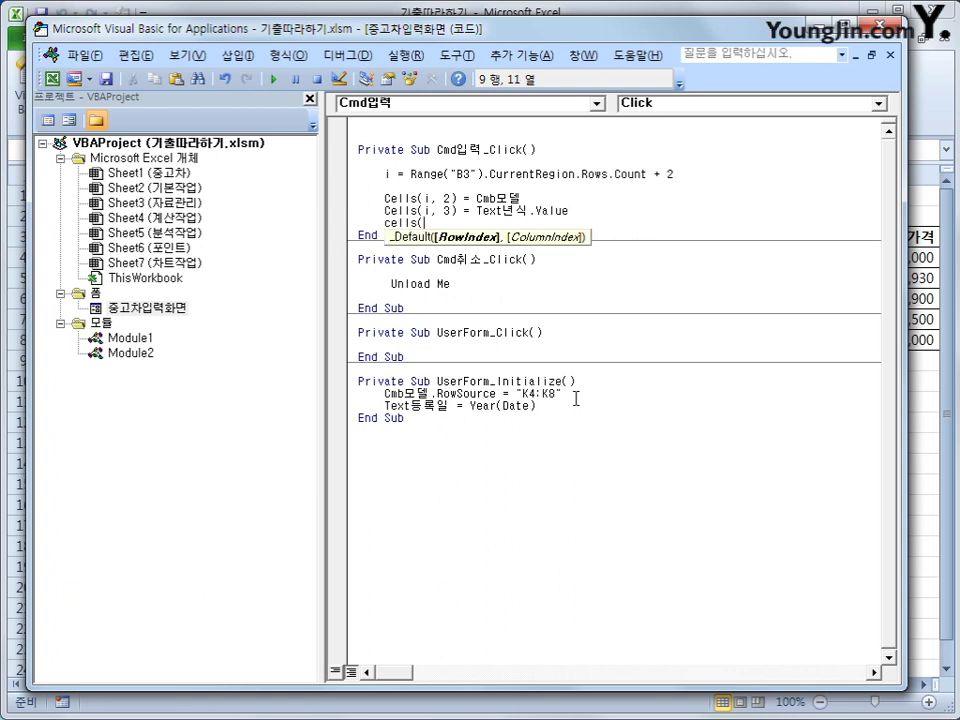
type("i,4)")
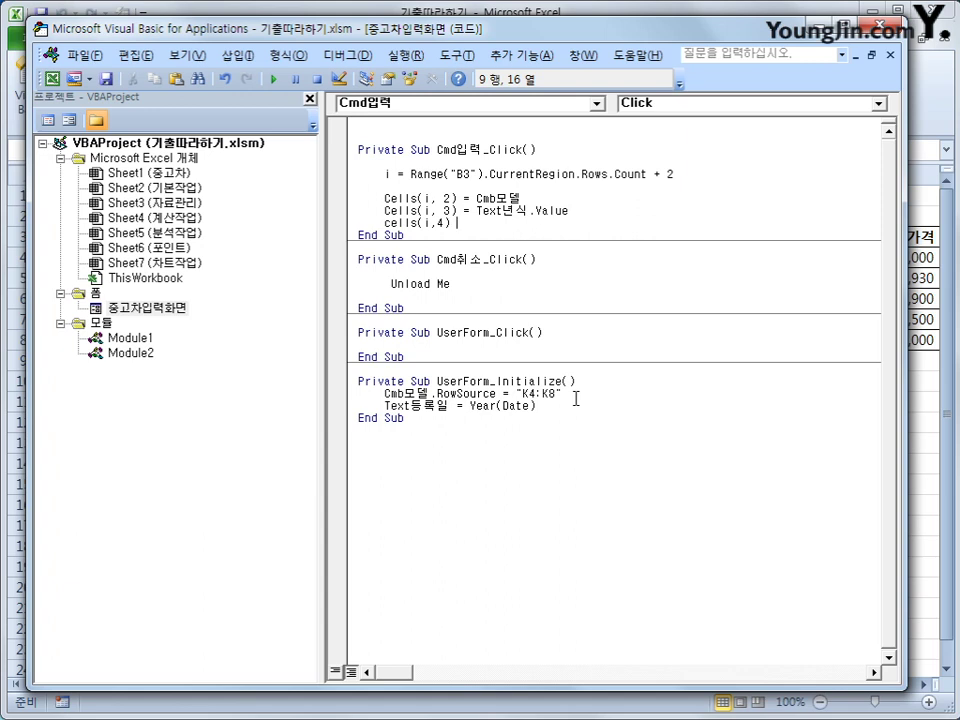
double_click(135, 309)
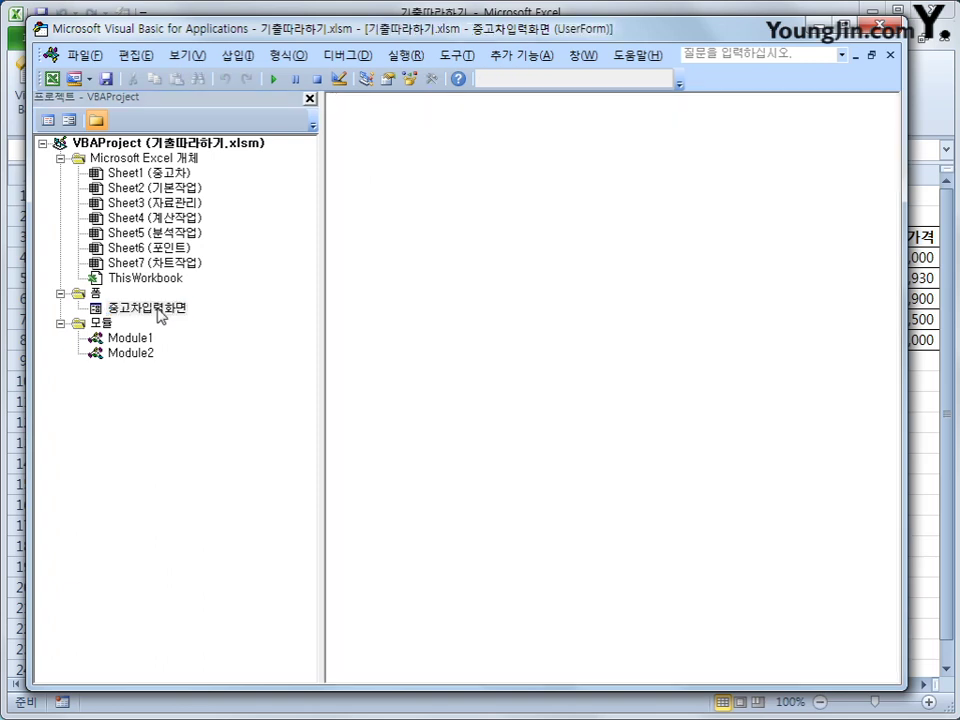
left_click(96, 295)
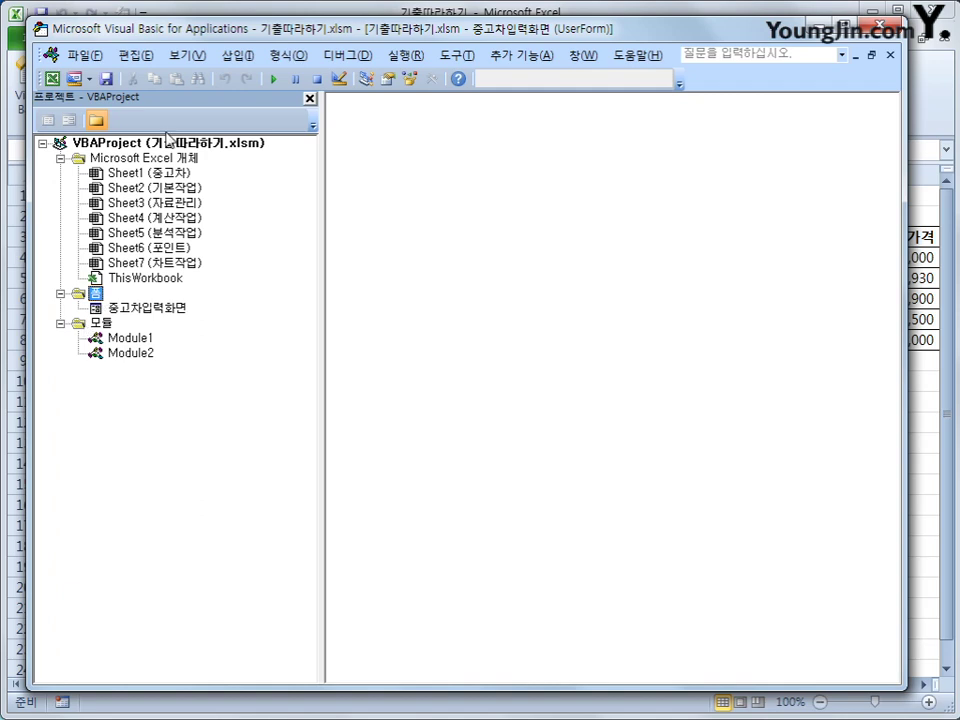
left_click(622, 11)
left_click(592, 359)
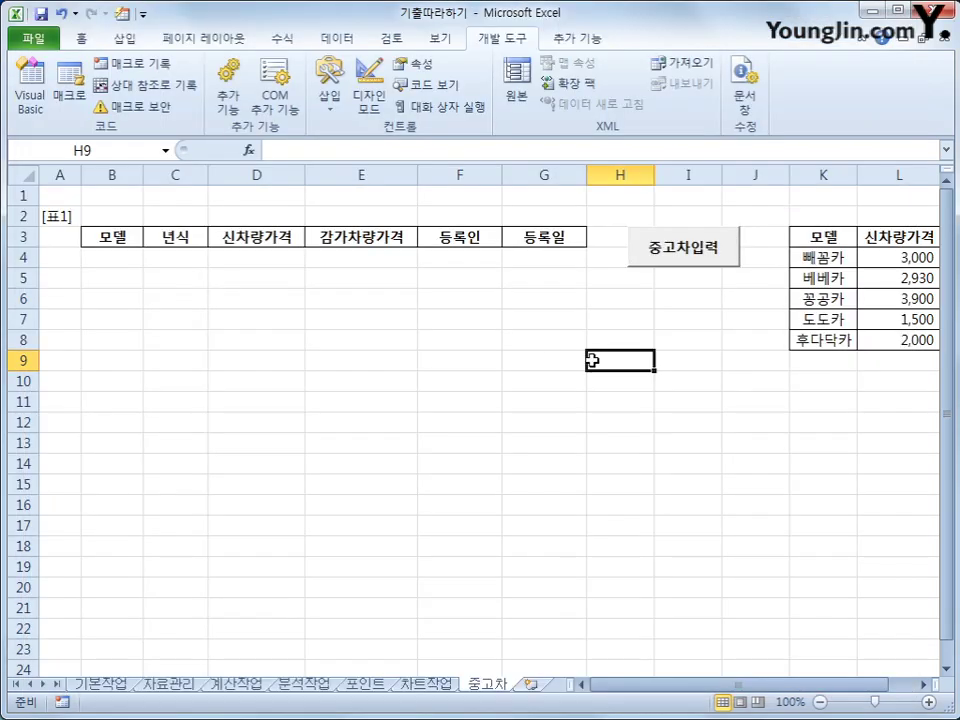
left_click(731, 259)
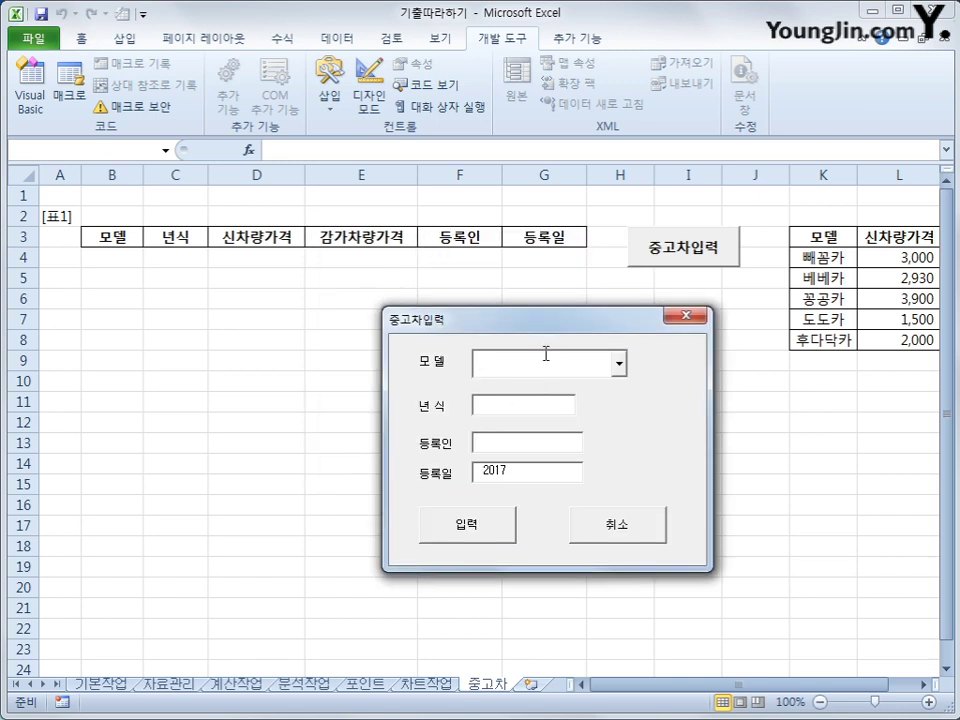
left_click(514, 404)
key("ctrl+2")
left_click_drag(462, 451, 558, 453)
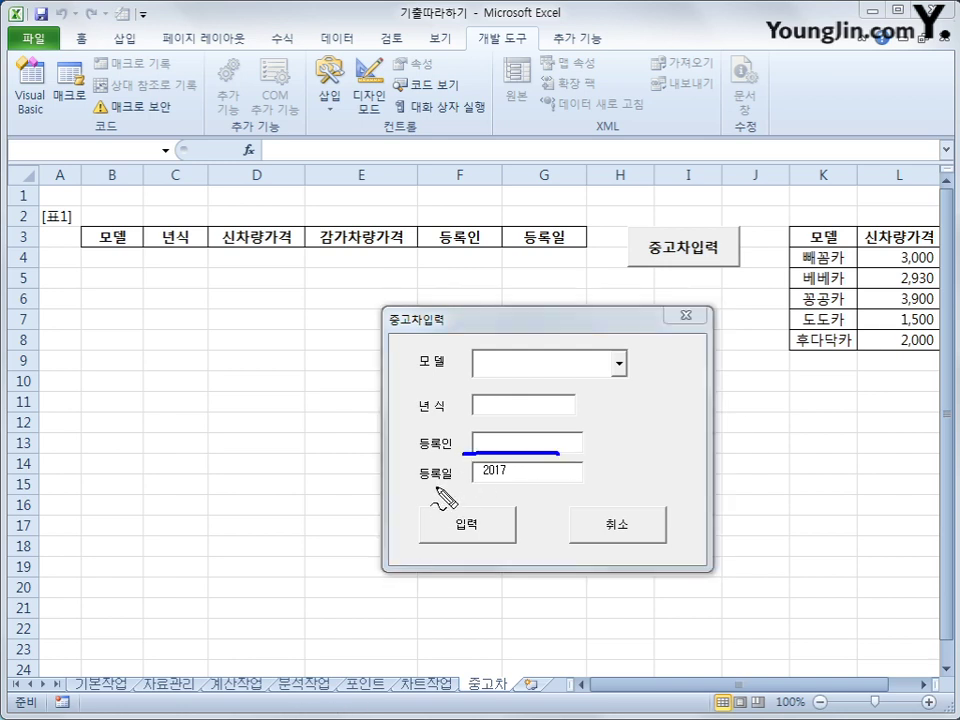
left_click_drag(461, 489, 548, 494)
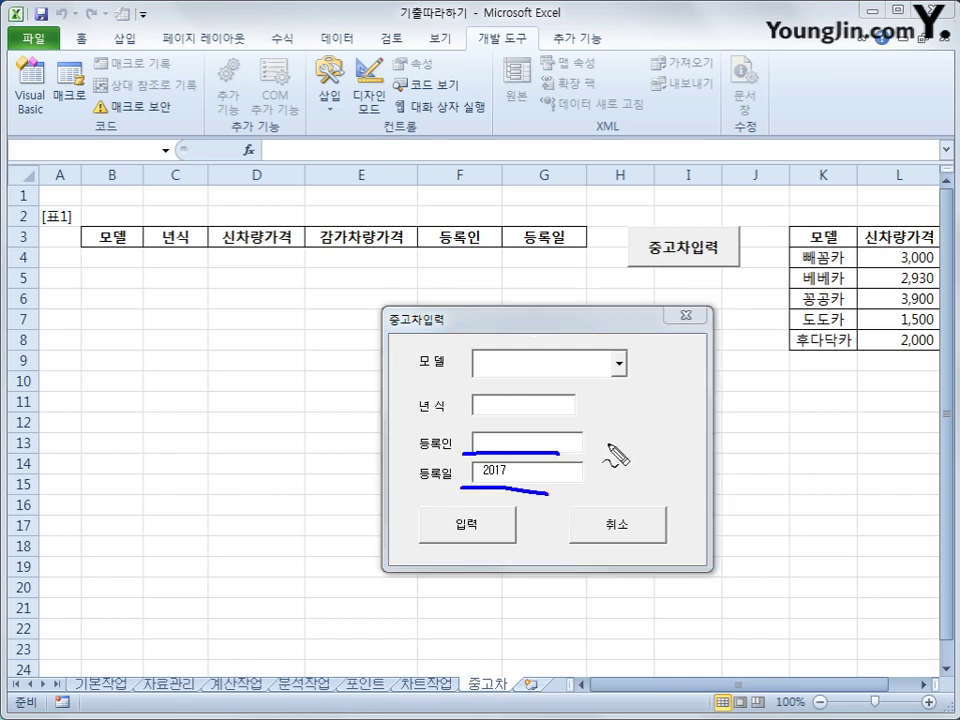
mouse_move(356, 281)
left_mouse_down()
mouse_move(317, 214)
mouse_move(357, 280)
left_mouse_up()
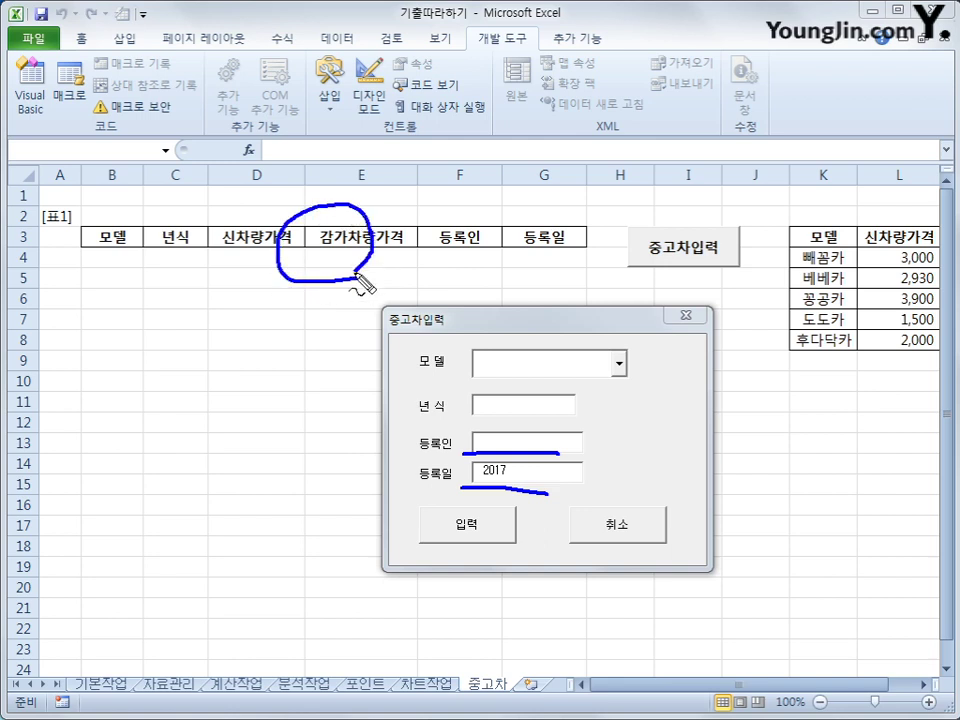
mouse_move(906, 356)
left_mouse_down()
mouse_move(878, 241)
mouse_move(930, 325)
mouse_move(897, 358)
left_mouse_up()
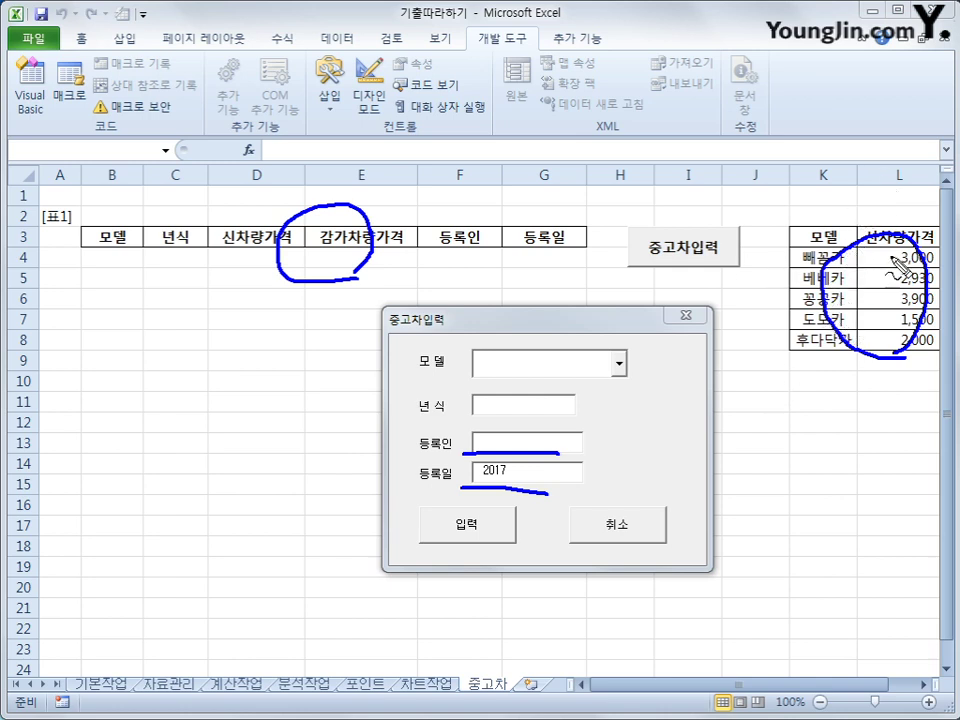
left_click_drag(914, 167, 925, 164)
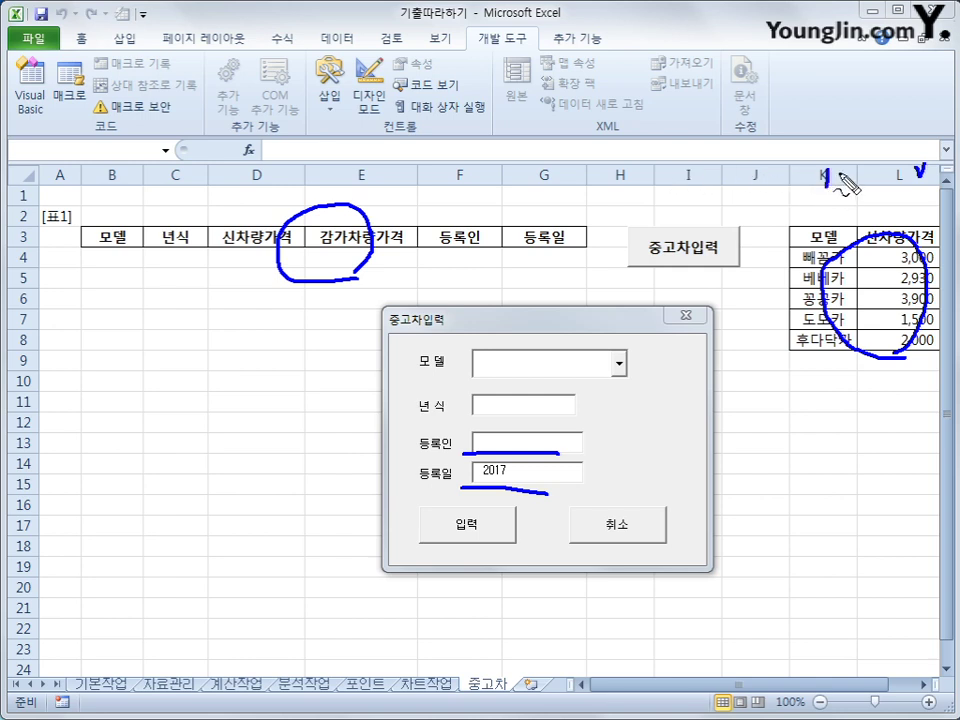
left_click_drag(829, 172, 828, 186)
mouse_move(839, 171)
left_mouse_down()
mouse_move(838, 185)
mouse_move(922, 226)
left_mouse_up()
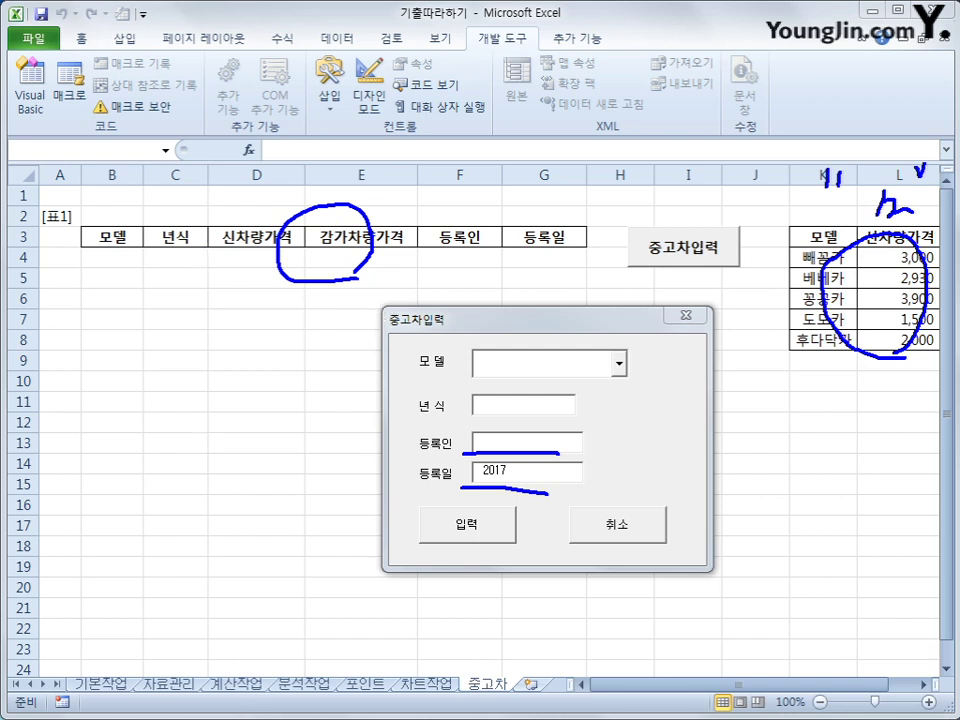
key("Escape")
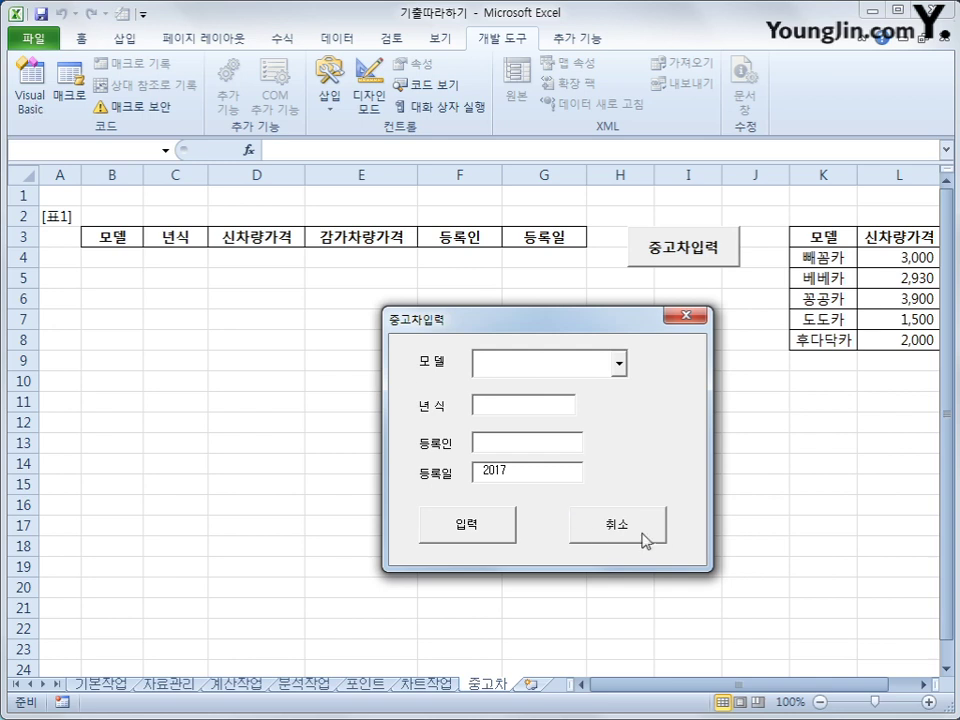
Step: Close the form and start an iRow = line above the cell-writing lines in Cmd입력_Click
left_click(638, 530)
left_click(30, 88)
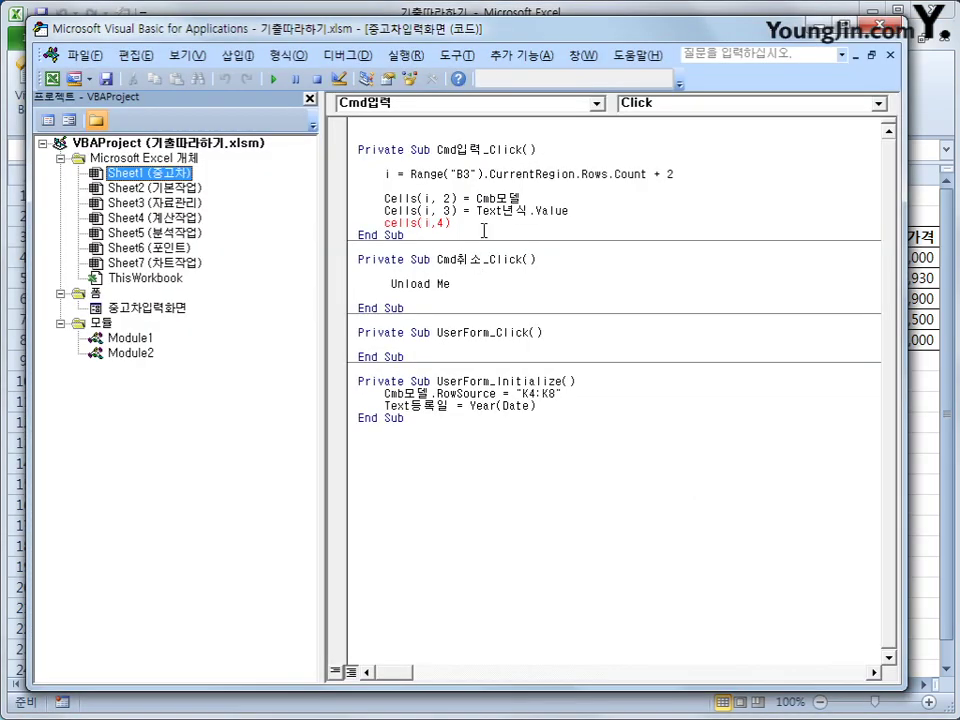
left_click(614, 208)
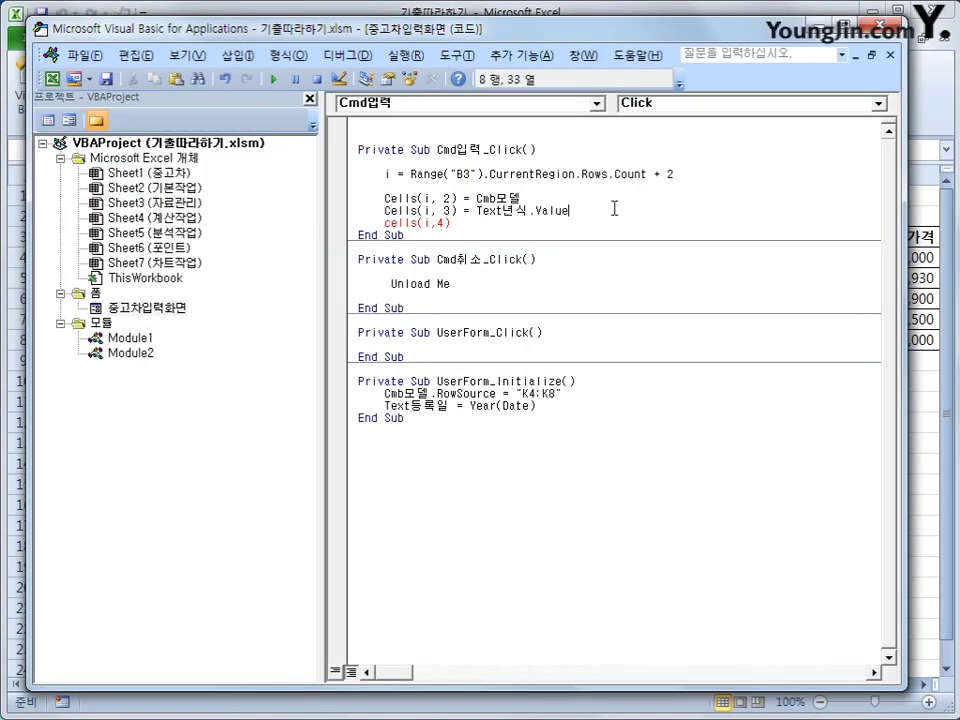
key("Up")
key("Up")
key("Return")
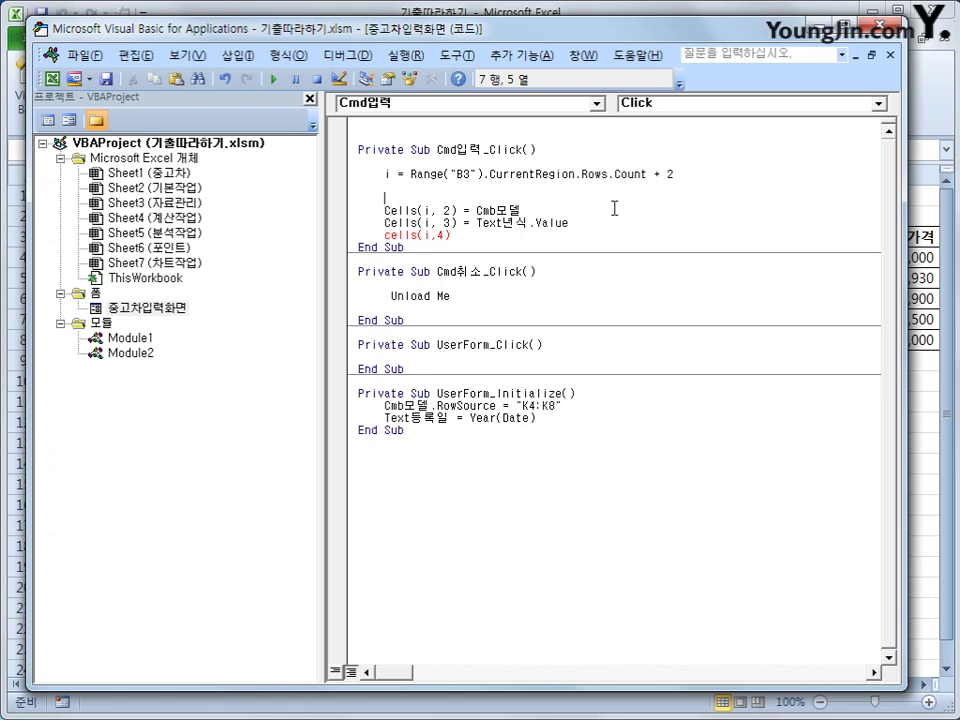
type("iRow =")
left_click(876, 28)
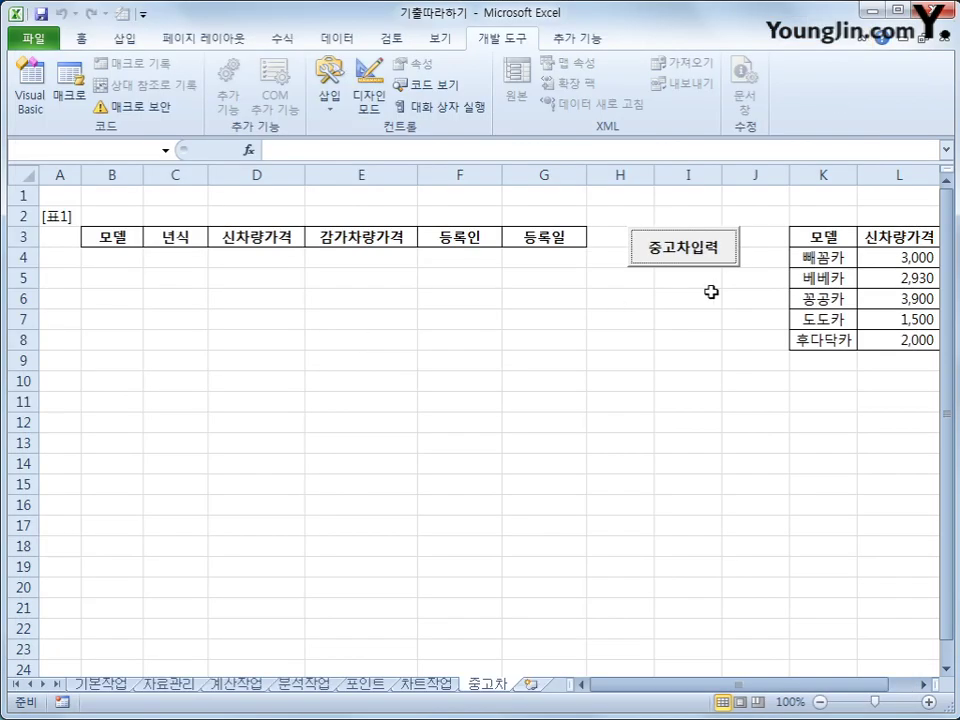
left_click(722, 258)
left_click_drag(482, 240, 606, 300)
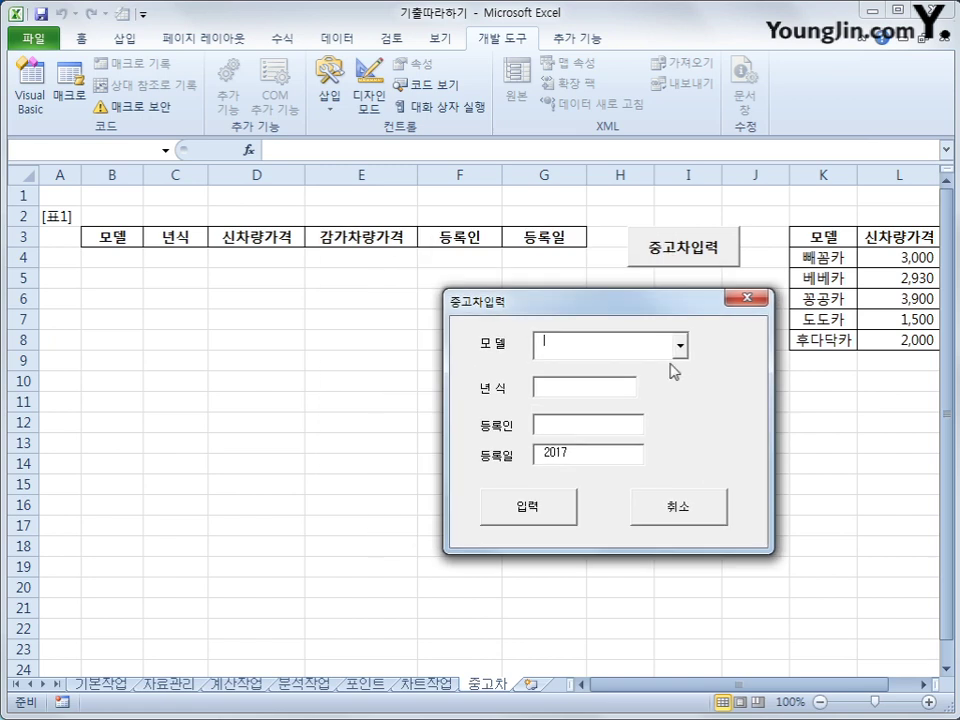
left_click(680, 344)
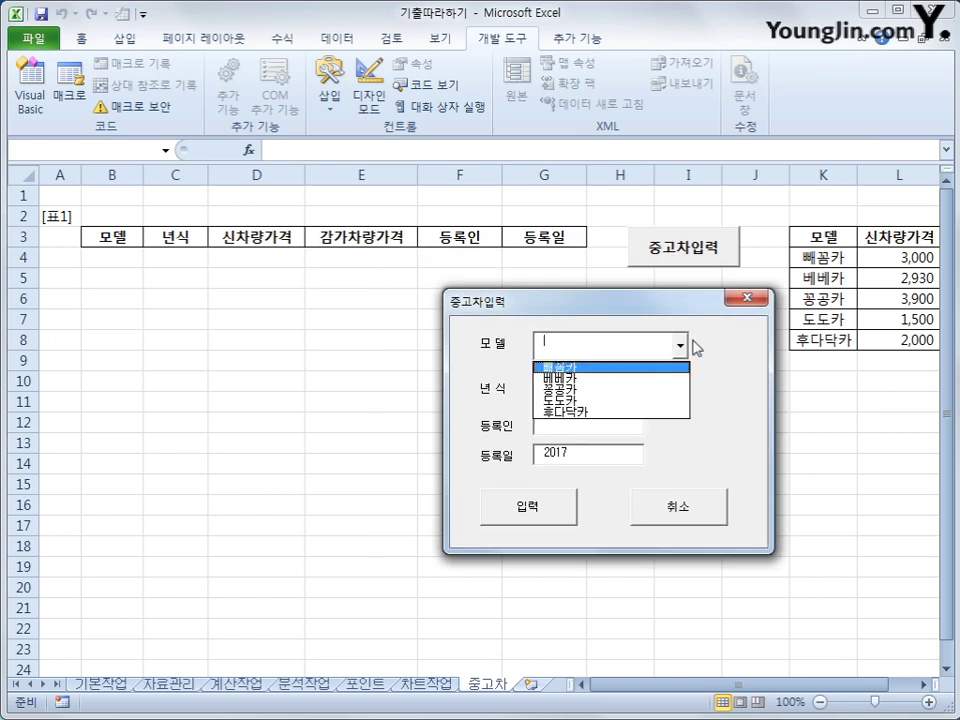
left_click(680, 344)
left_click(680, 344)
left_click(680, 344)
left_click(680, 344)
left_click(750, 297)
left_click(750, 297)
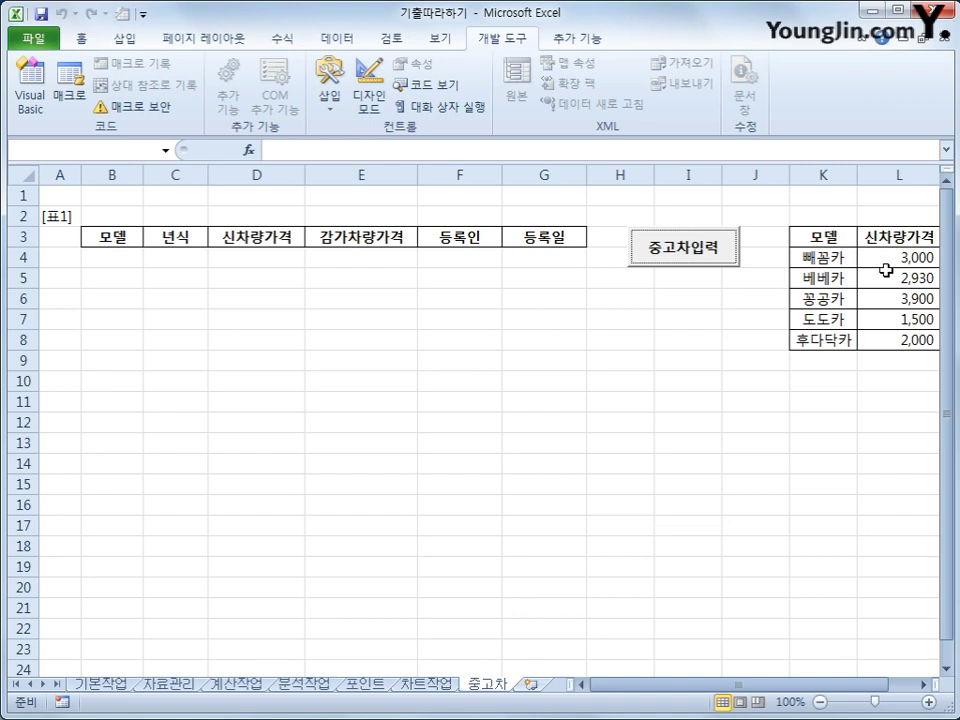
left_click(825, 257)
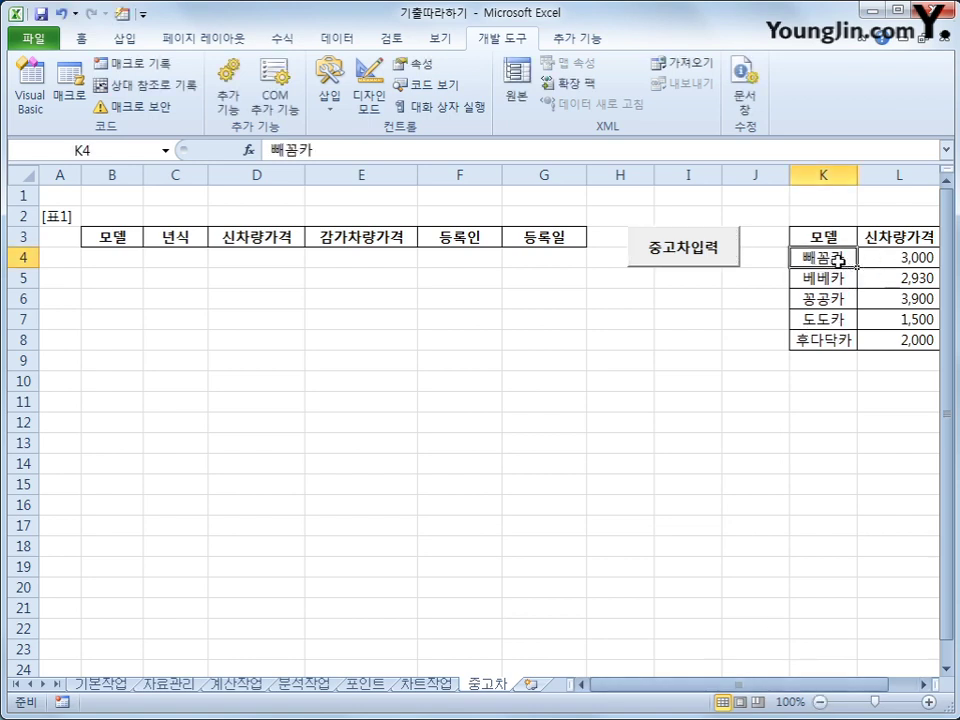
left_click(722, 260)
left_click(552, 285)
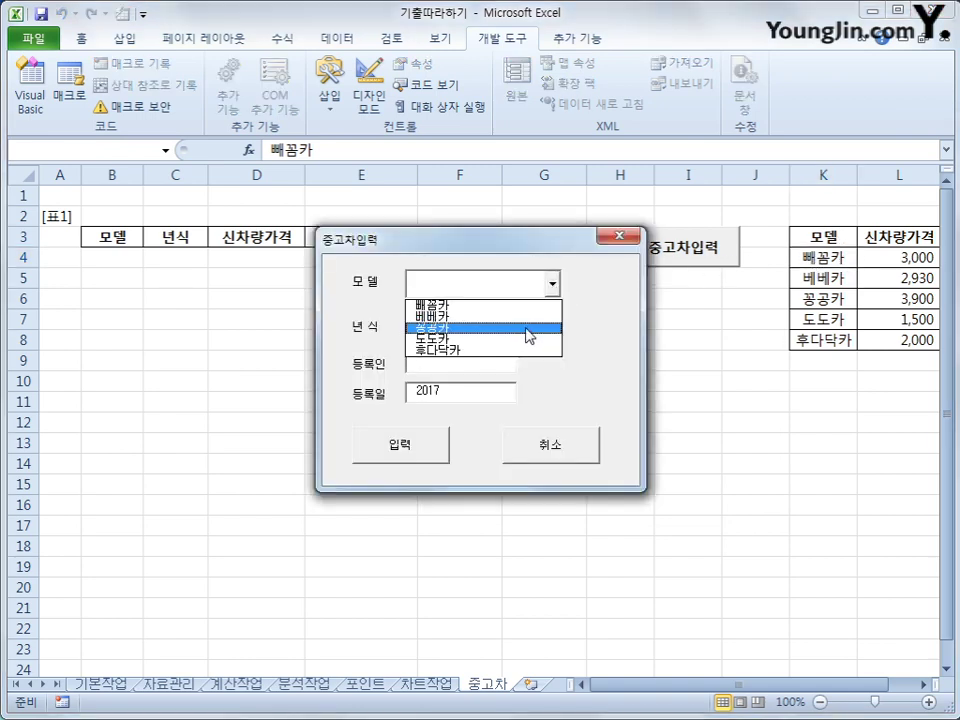
left_click(530, 318)
left_click(549, 289)
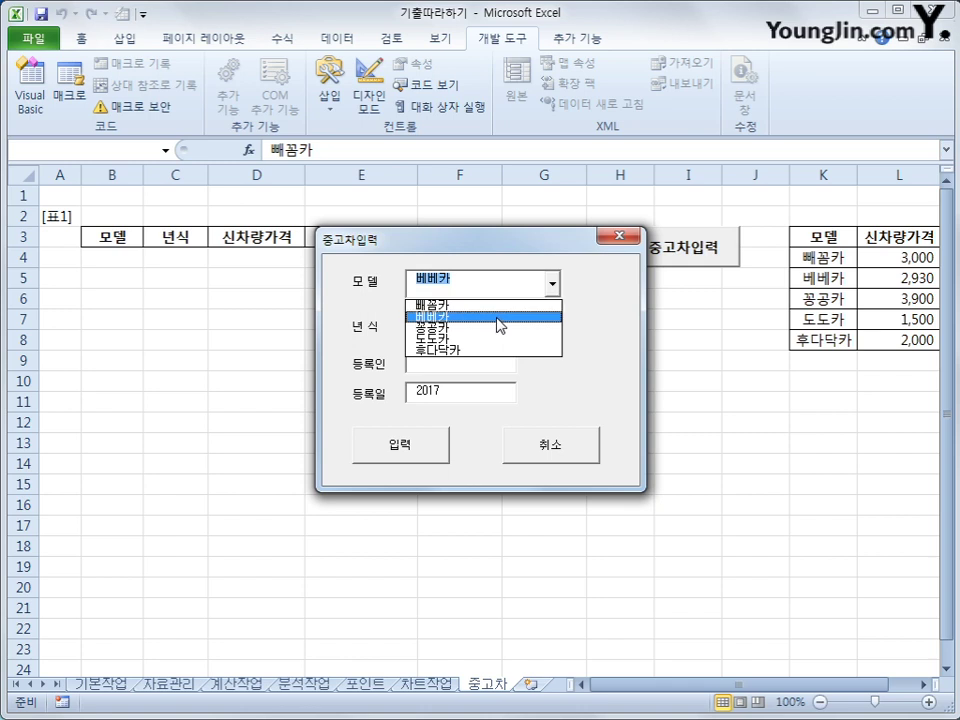
left_click(618, 238)
left_click(820, 288)
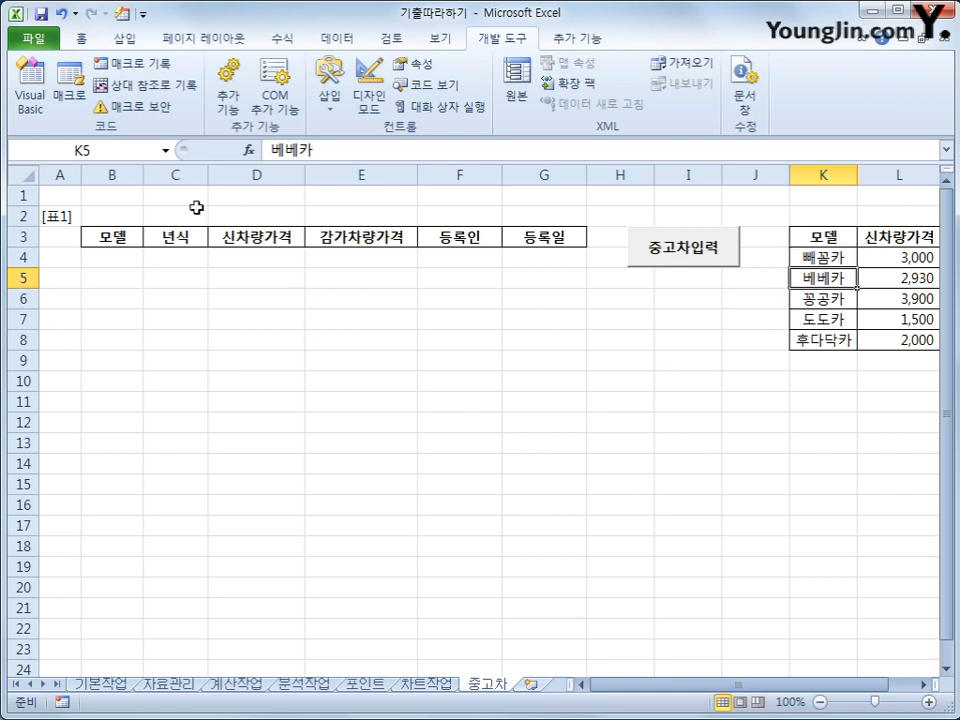
left_click(30, 90)
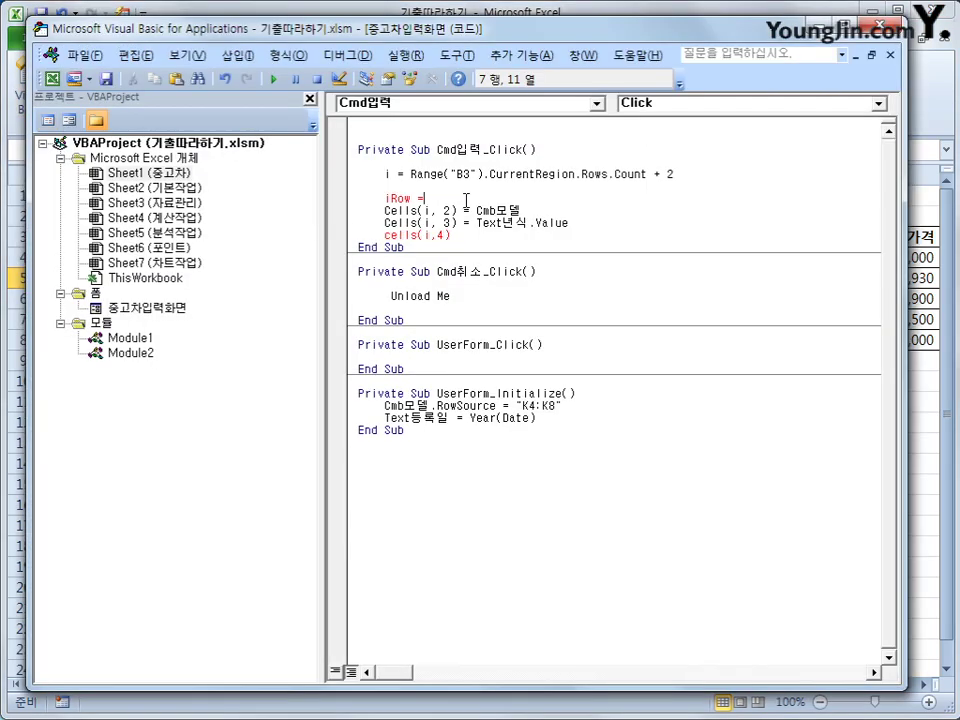
Step: Set iRow = Cmb모델.ListIndex + 4 and write Cells(iRow, 12) into Cells(i, 4)
type("cmb모델.")
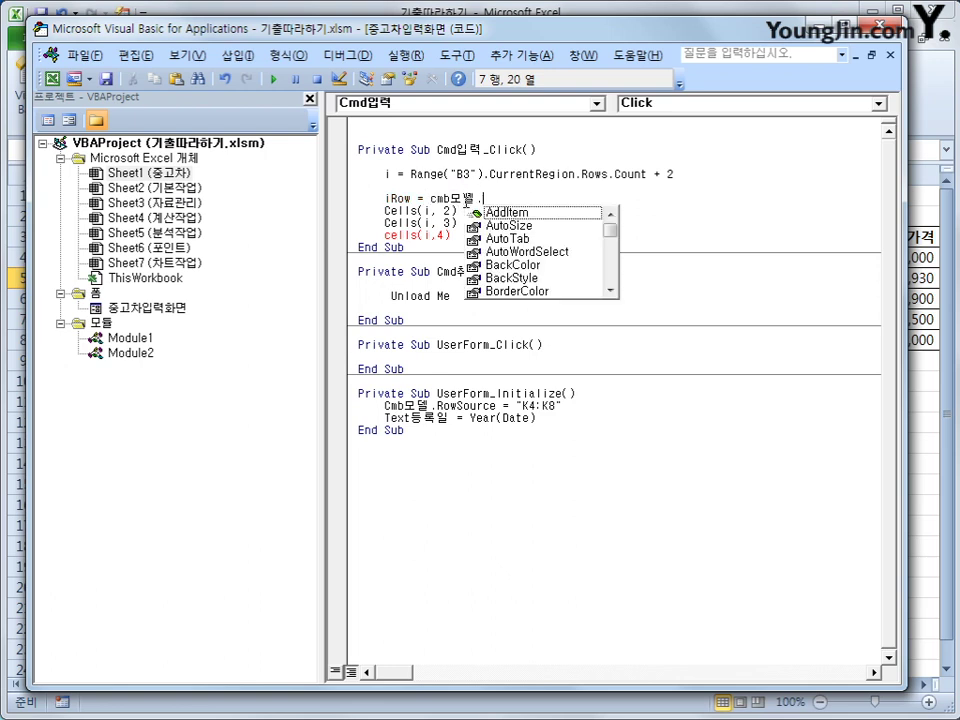
type("list")
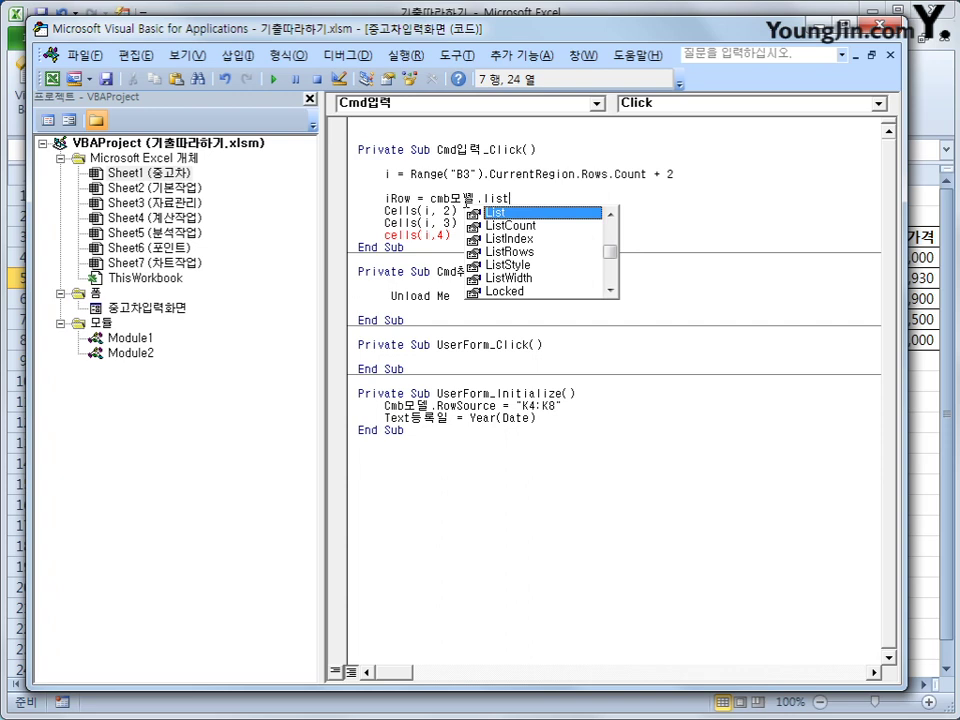
type("index ")
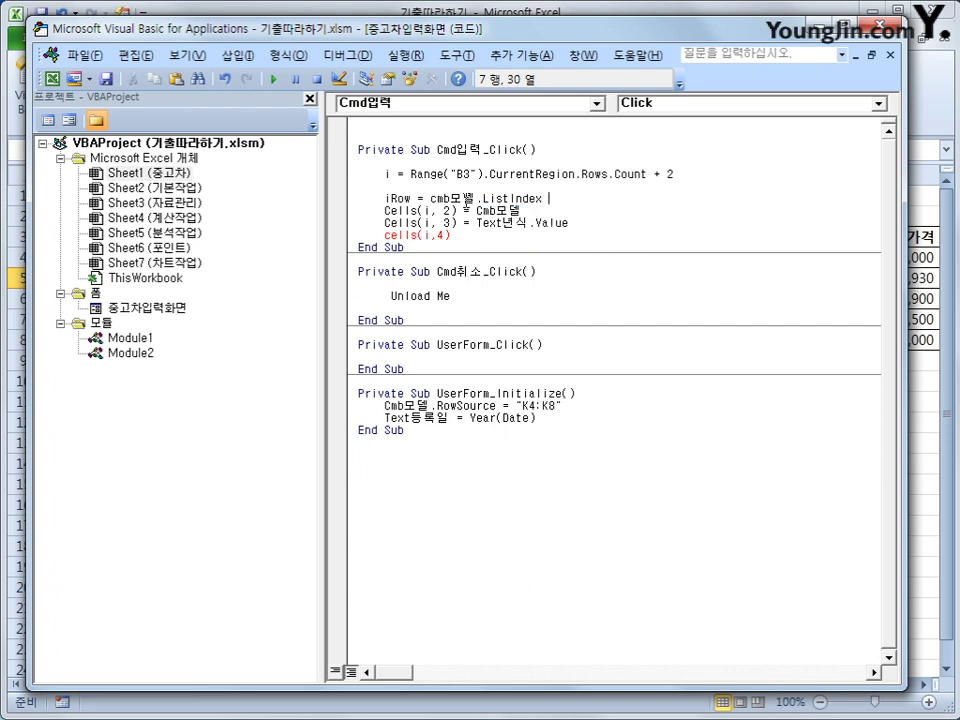
type("+ 4")
key("Return")
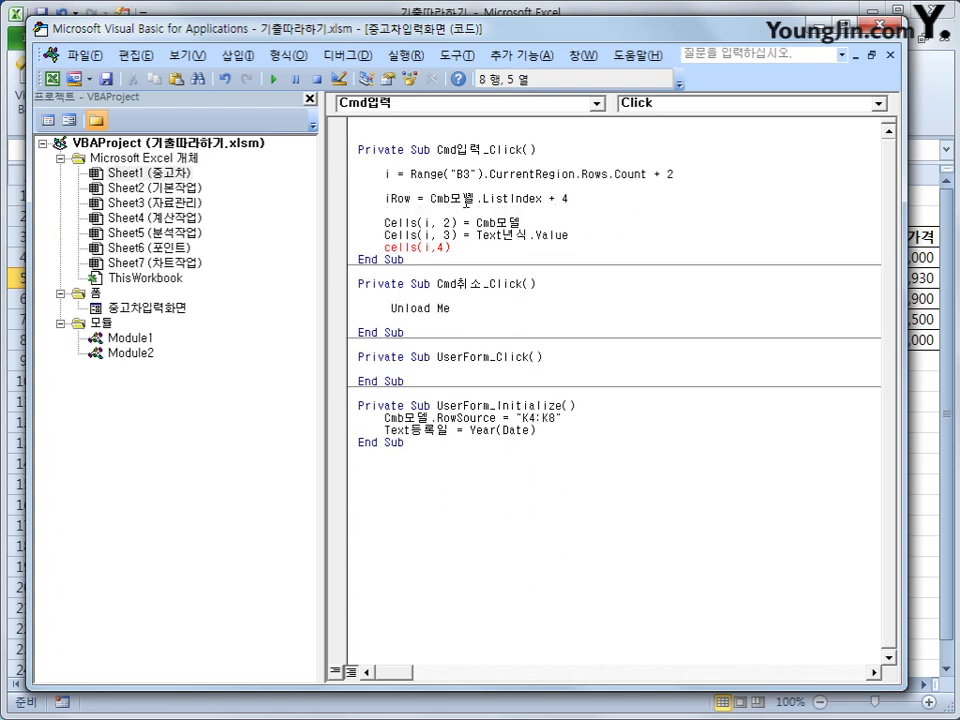
key("Down")
key("Down")
key("Down")
key("End")
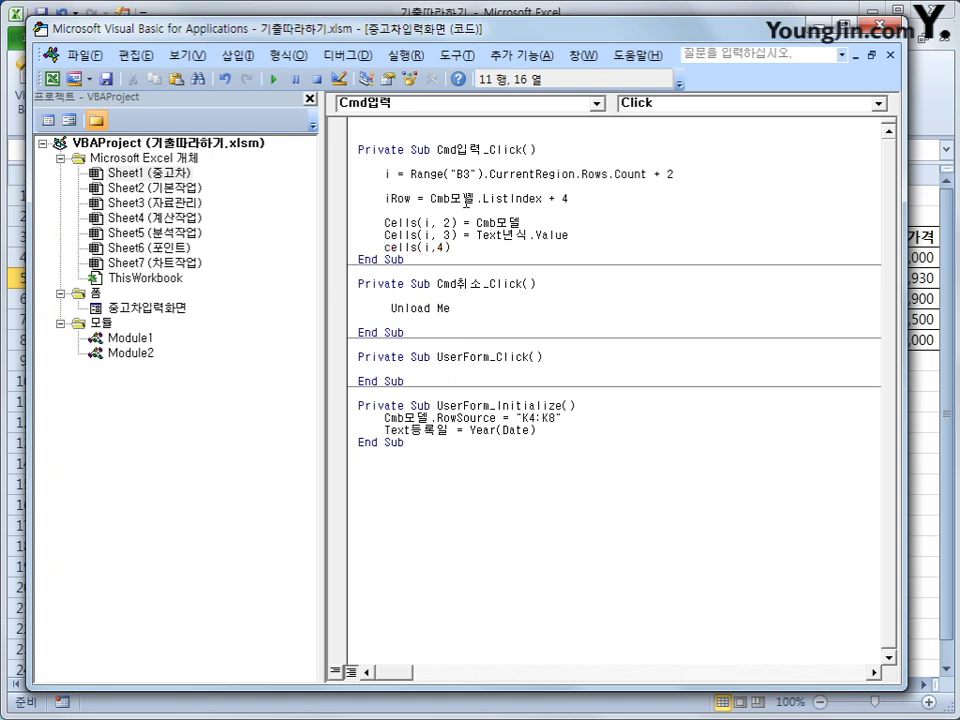
type("= cells(")
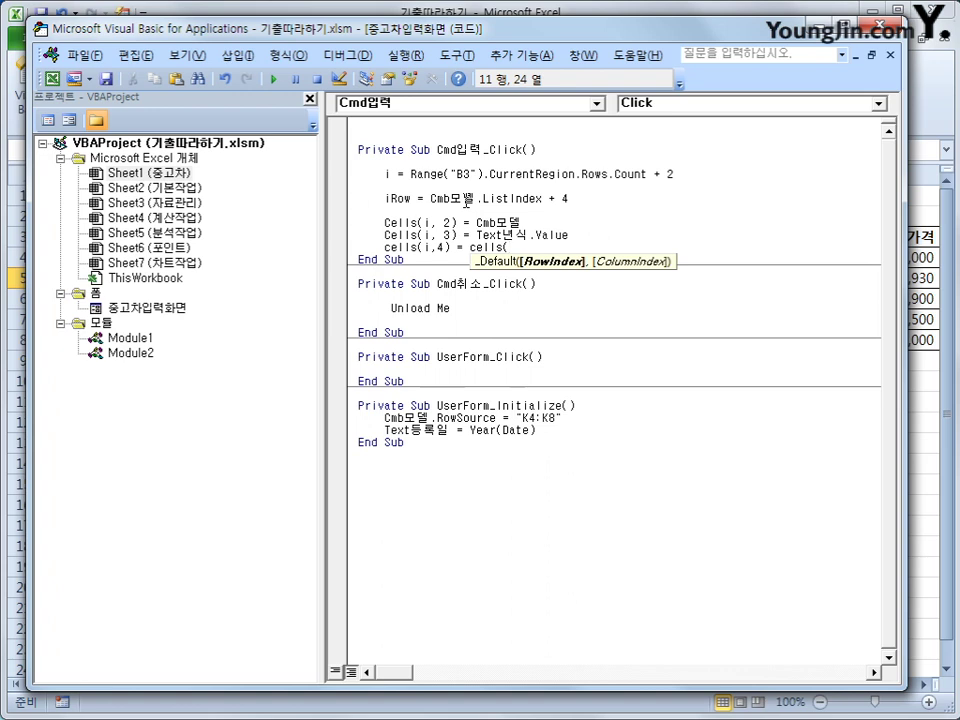
type("iRow, ")
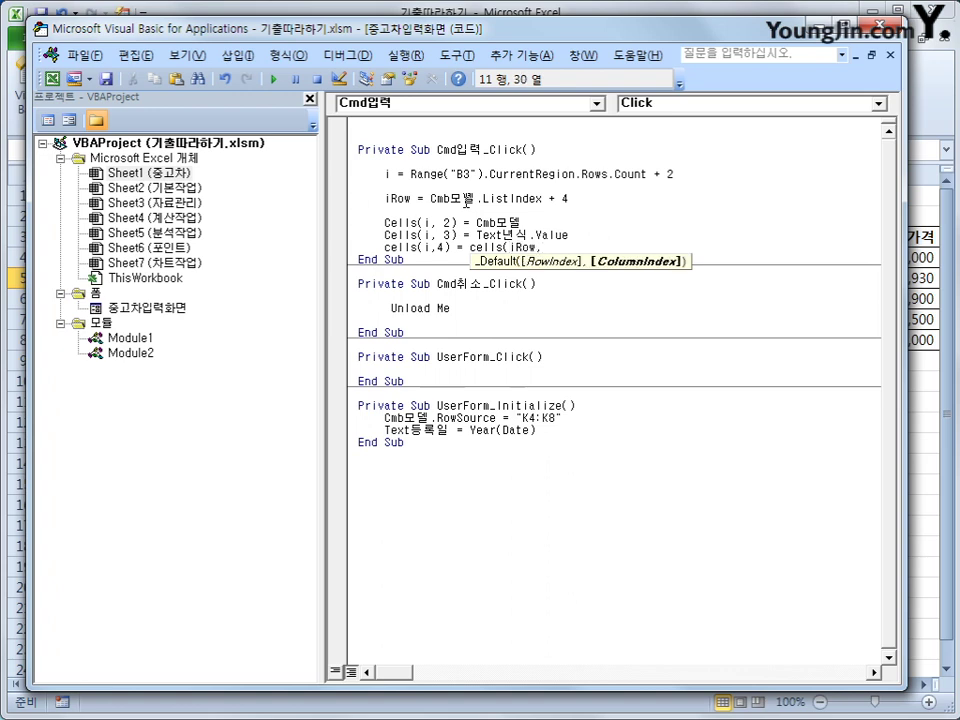
type("12)")
key("Return")
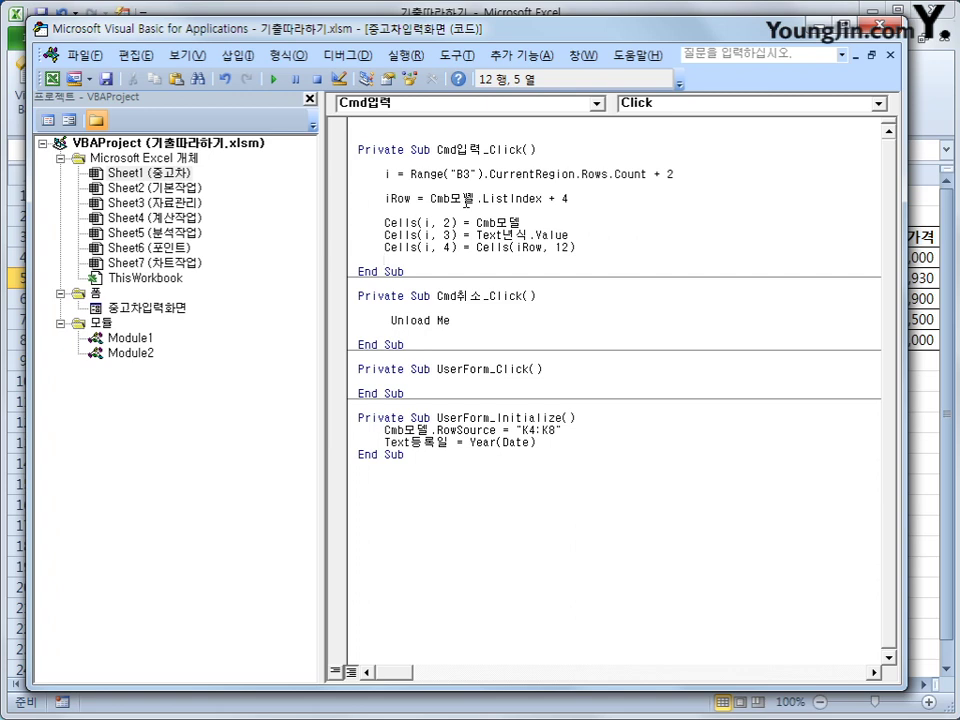
Step: Add Cells(i, 5) = Cells(i, 4) * 0.8 ^ (Text등록일 - Text년식), fixing the mistyped terms
type("cells(i,5")
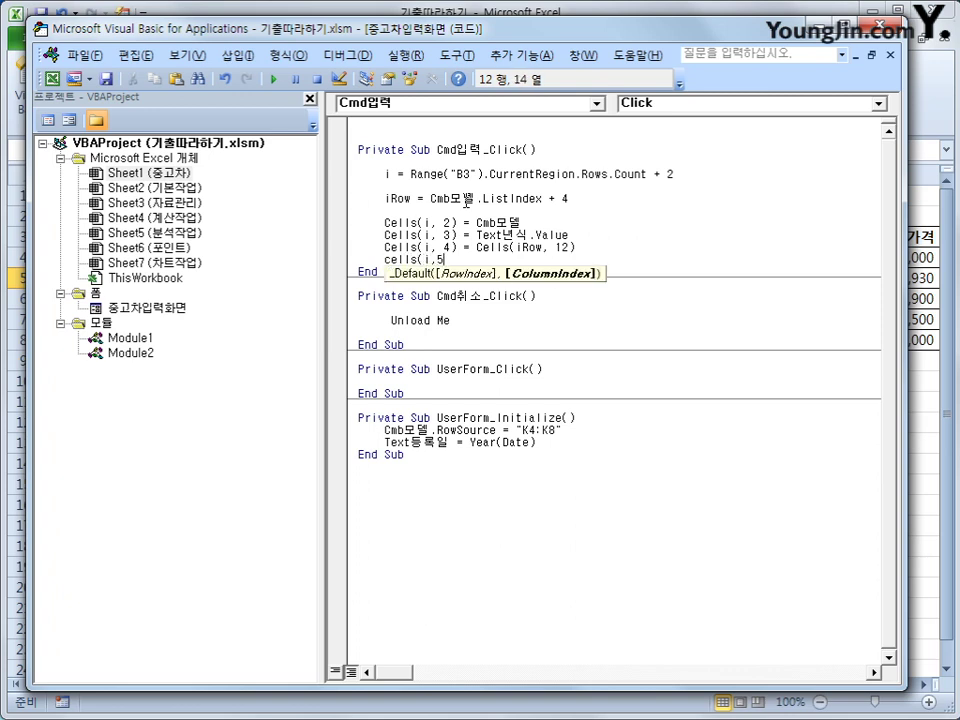
type(") = ")
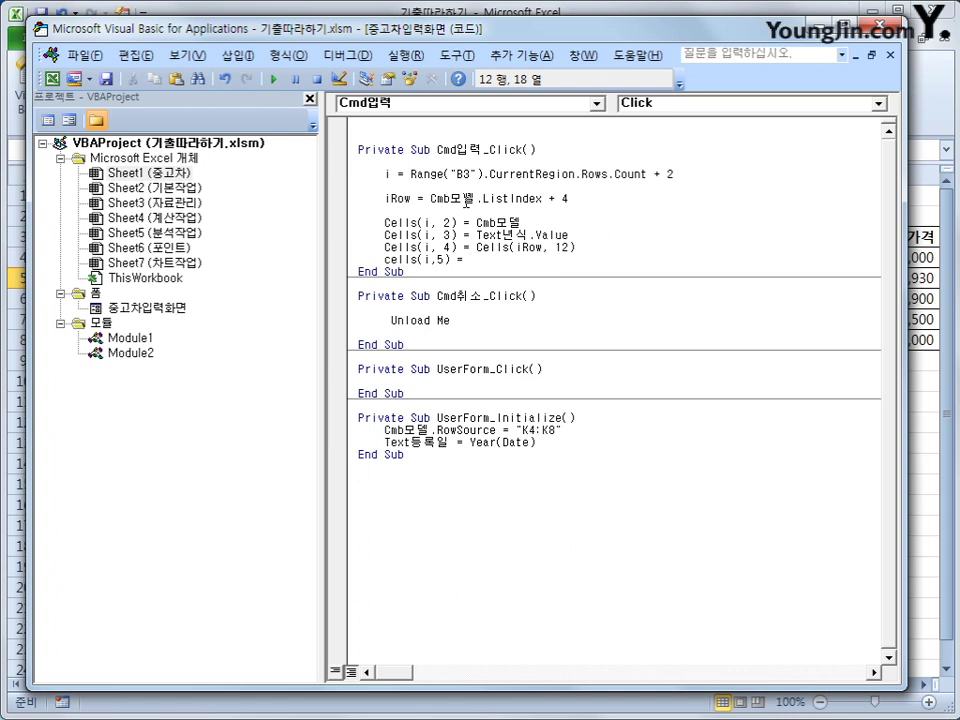
type("cells(i,")
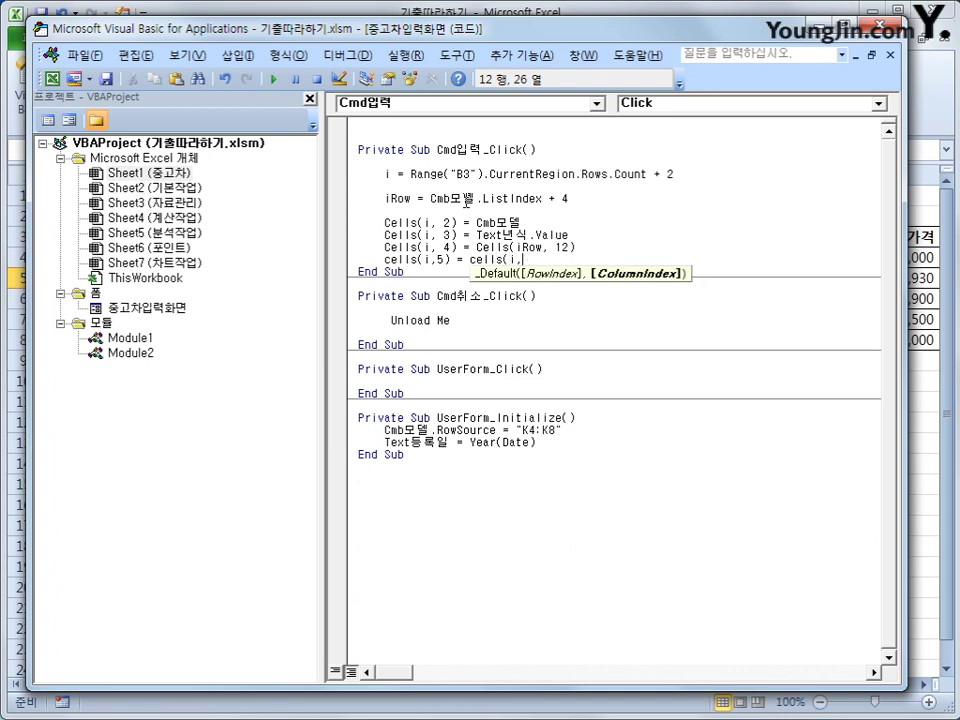
type("4)")
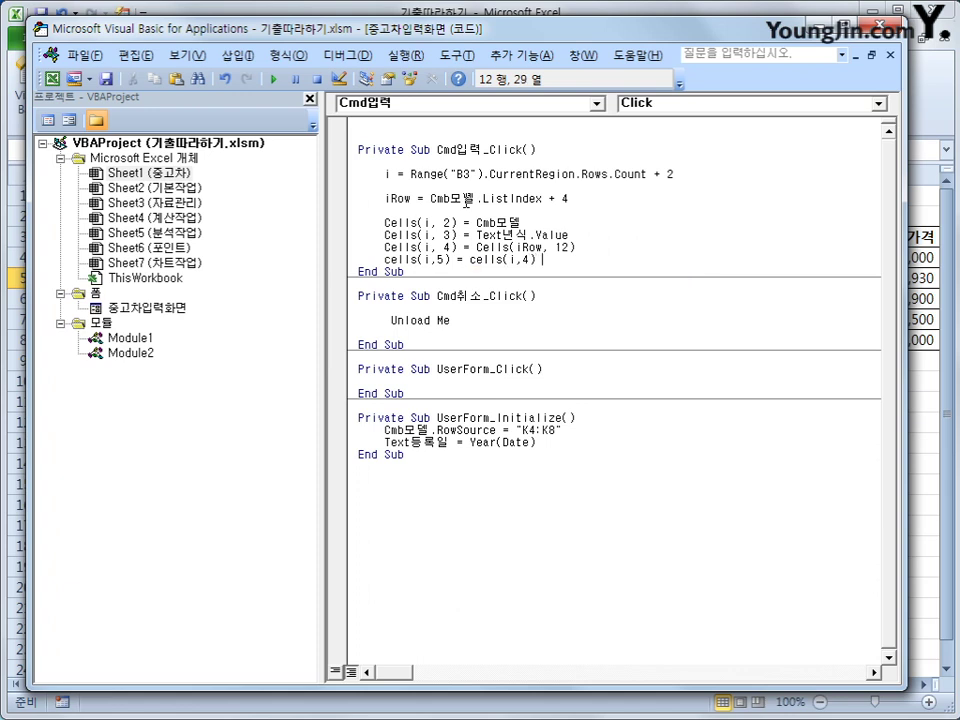
type(" + 0.")
type("8 ")
type("^")
type(" (ㄷ")
type("등록일")
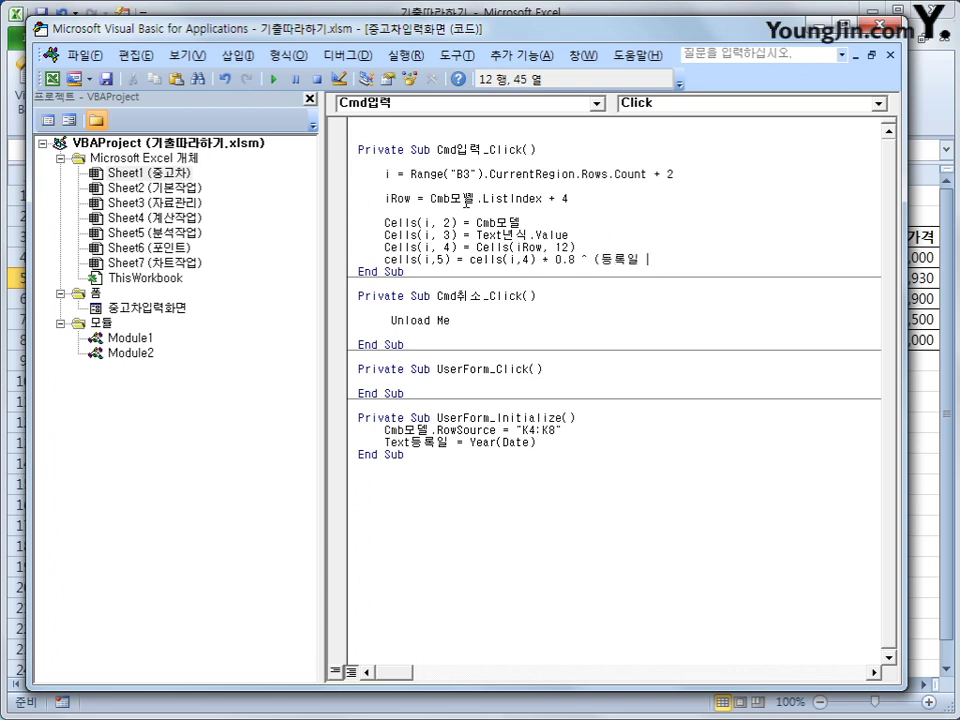
type(" - 년식")
key("Left")
key("Left")
key("Left")
key("End")
key("Down")
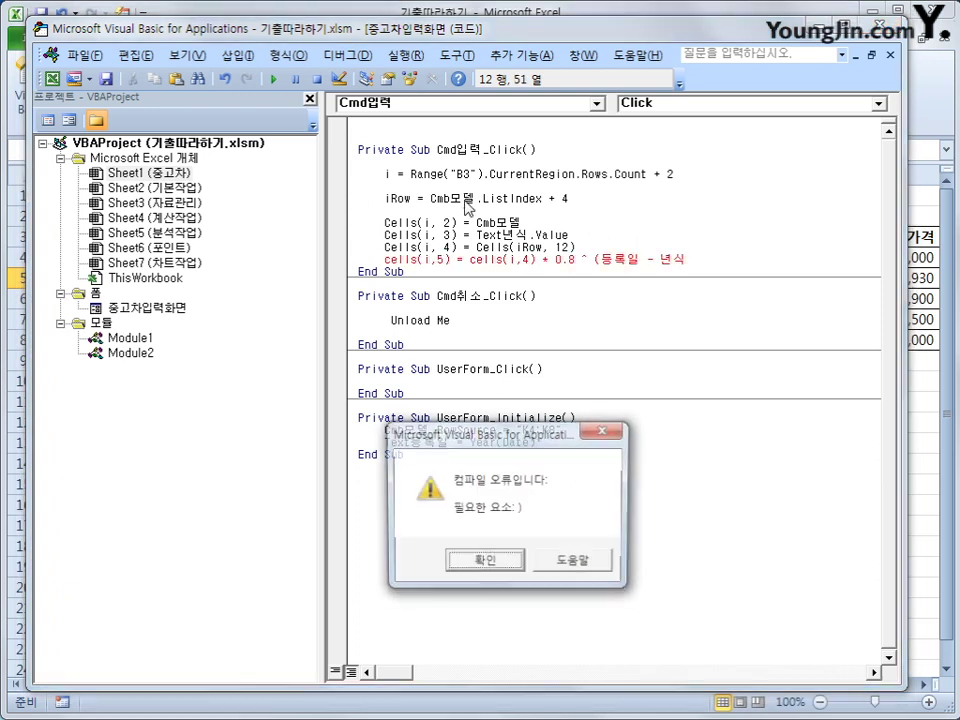
key("Return")
key("Left")
key("Left")
key("Left")
key("Left")
key("Left")
key("Left")
key("Left")
key("Left")
key("Left")
key("Left")
key("Left")
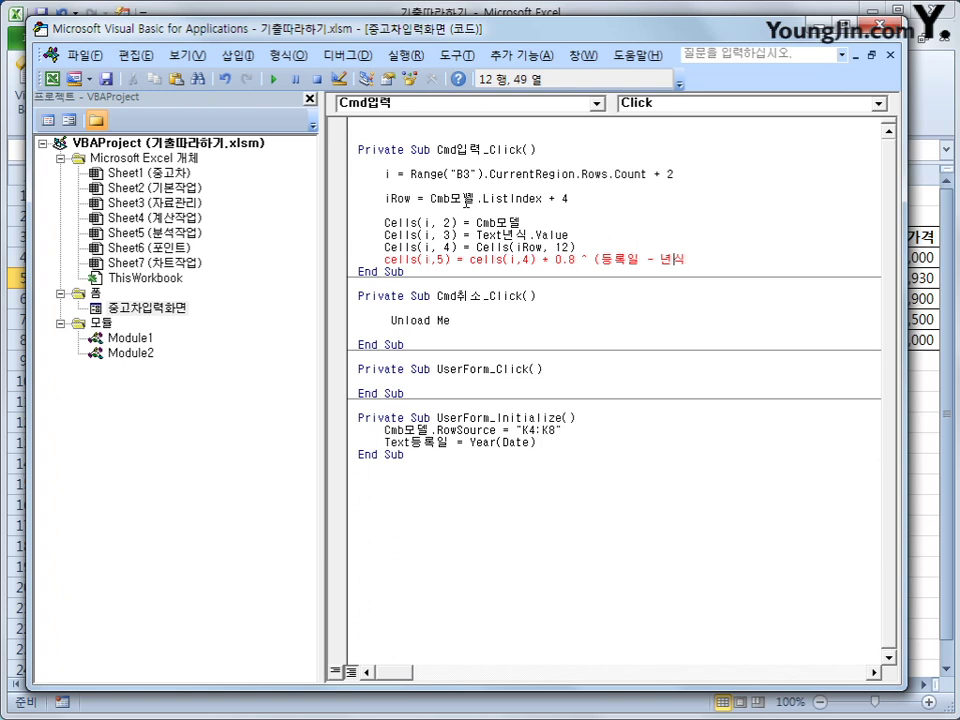
key("Left")
key("shift+End")
type("ㅅㄷㅌ")
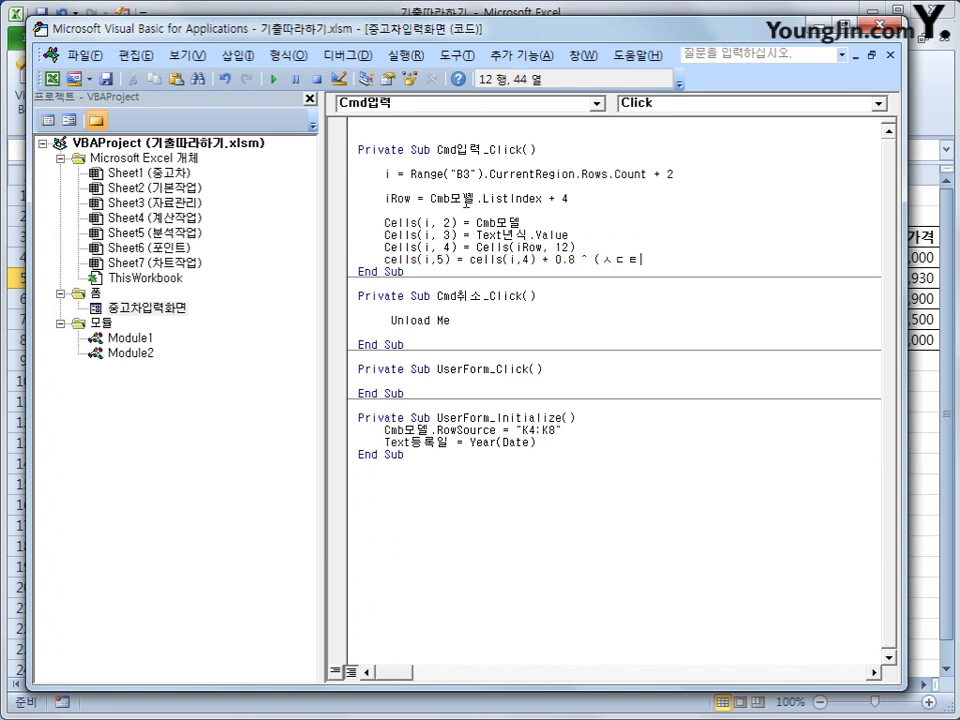
key("BackSpace")
key("BackSpace")
key("BackSpace")
type("text등록일")
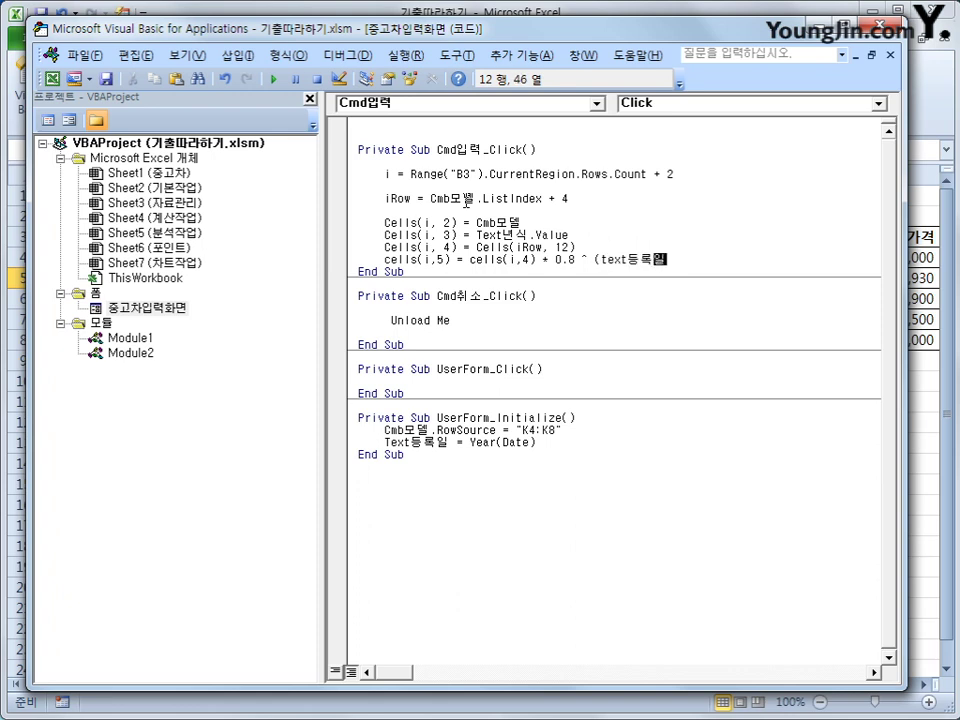
type(" - text년식")
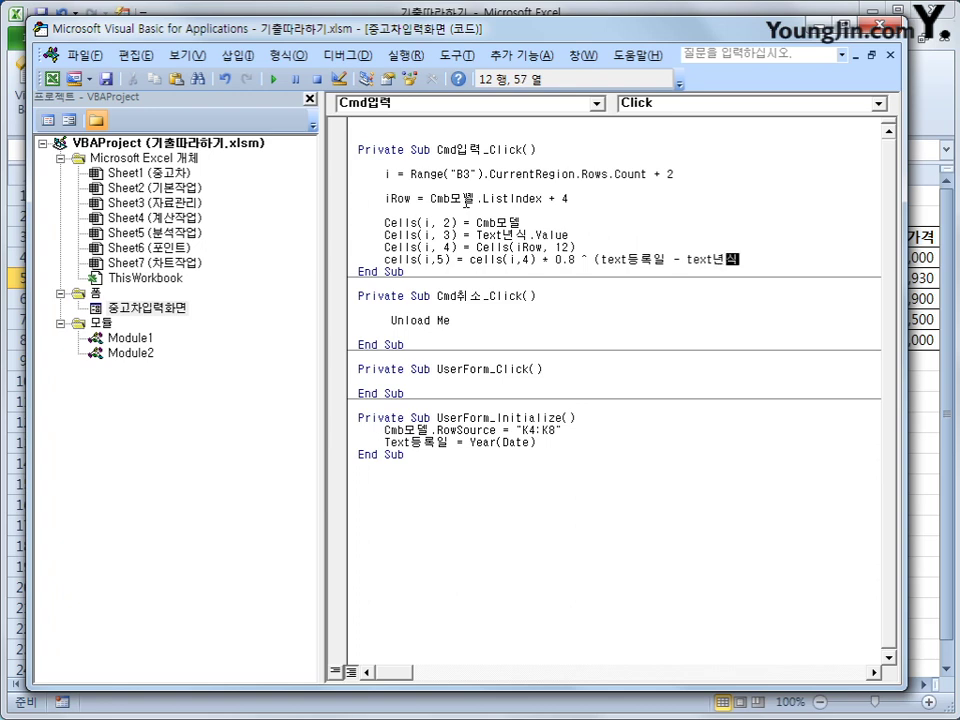
type(")")
key("Return")
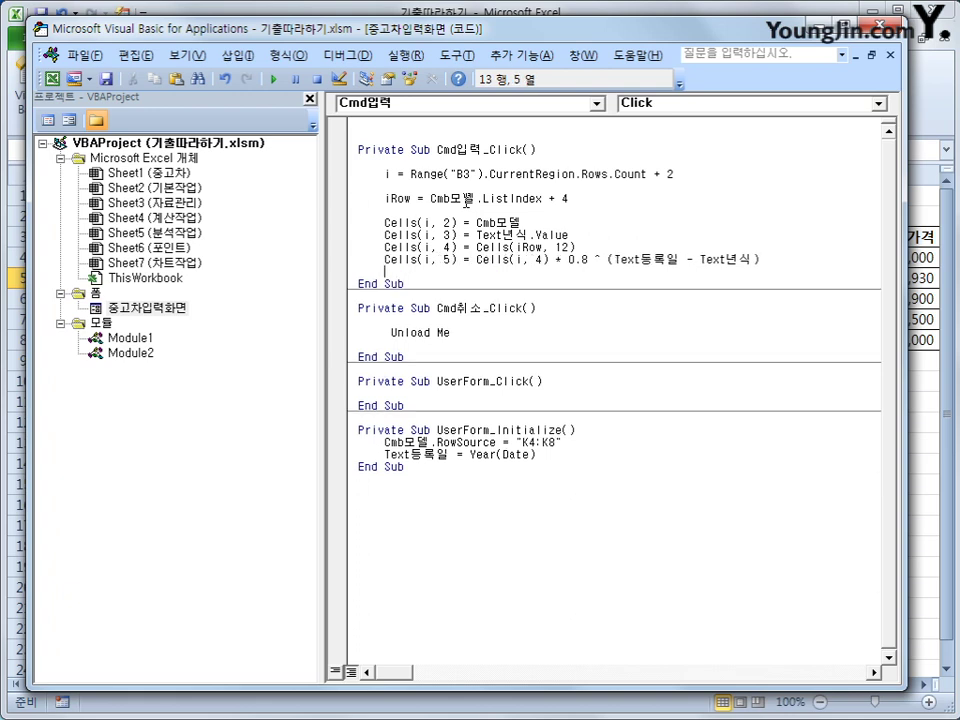
Step: Add the line Cells(i, 6) = Text등록인 for the registrant
type("ㅊㄷ")
key("BackSpace")
key("BackSpace")
key("Hangul")
type("cells(i,")
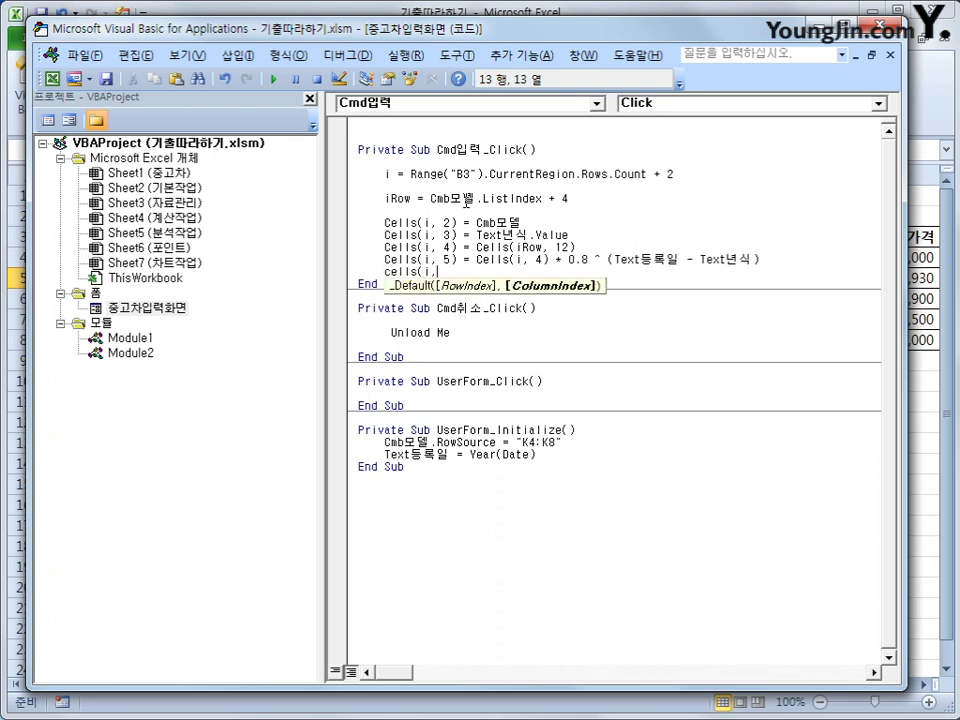
type("6) = ")
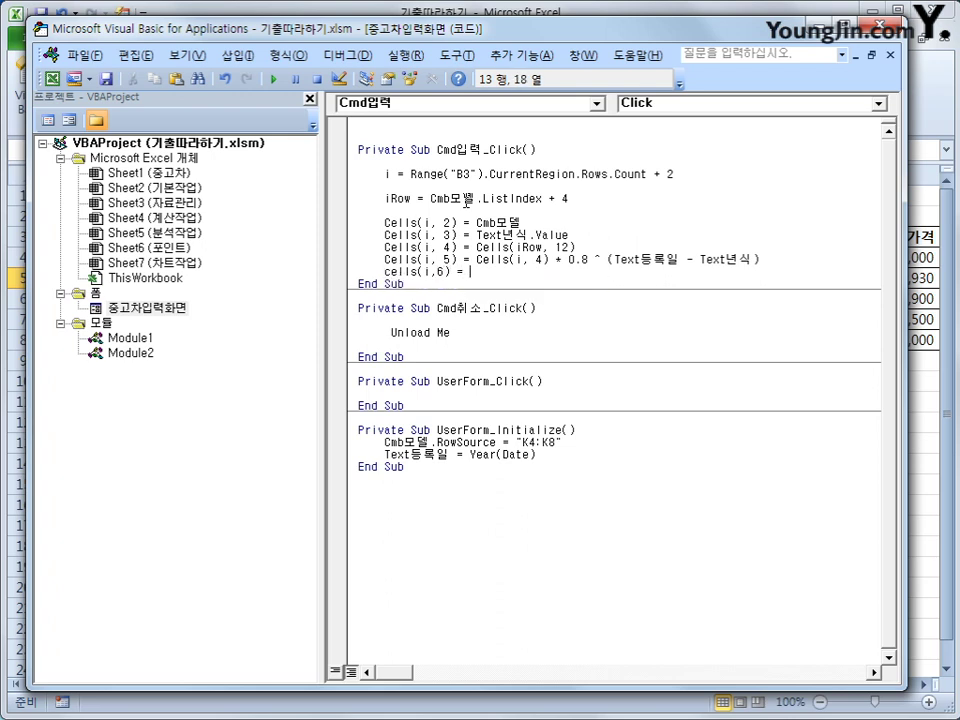
type("text등록인")
key("Return")
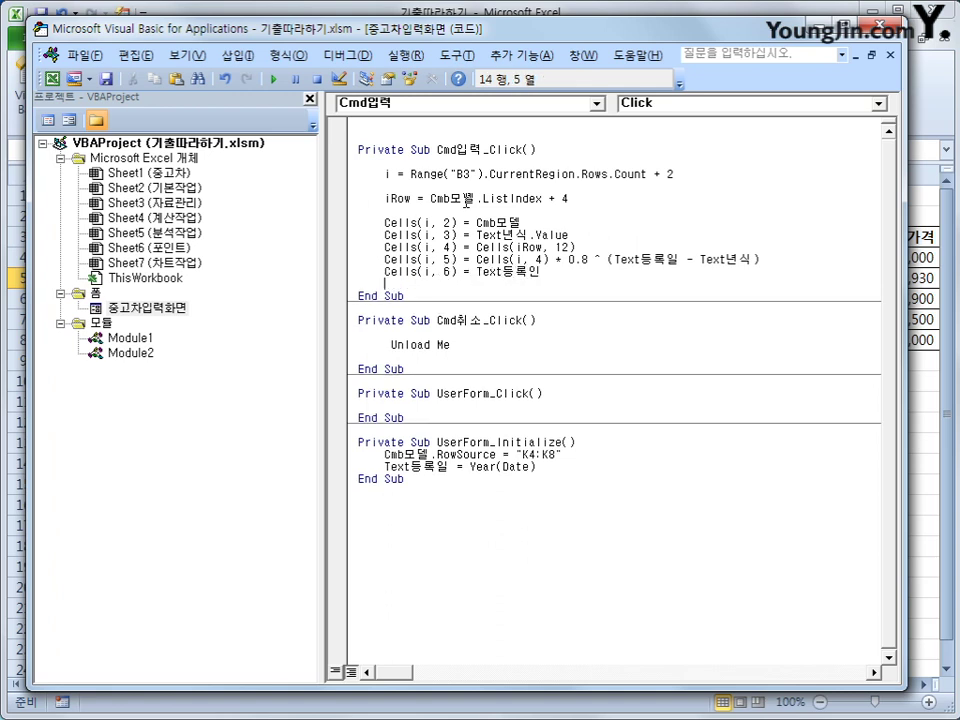
Step: Add Cells(i, 7) = Text등록일.Value and return to the worksheet
type("cells(i")
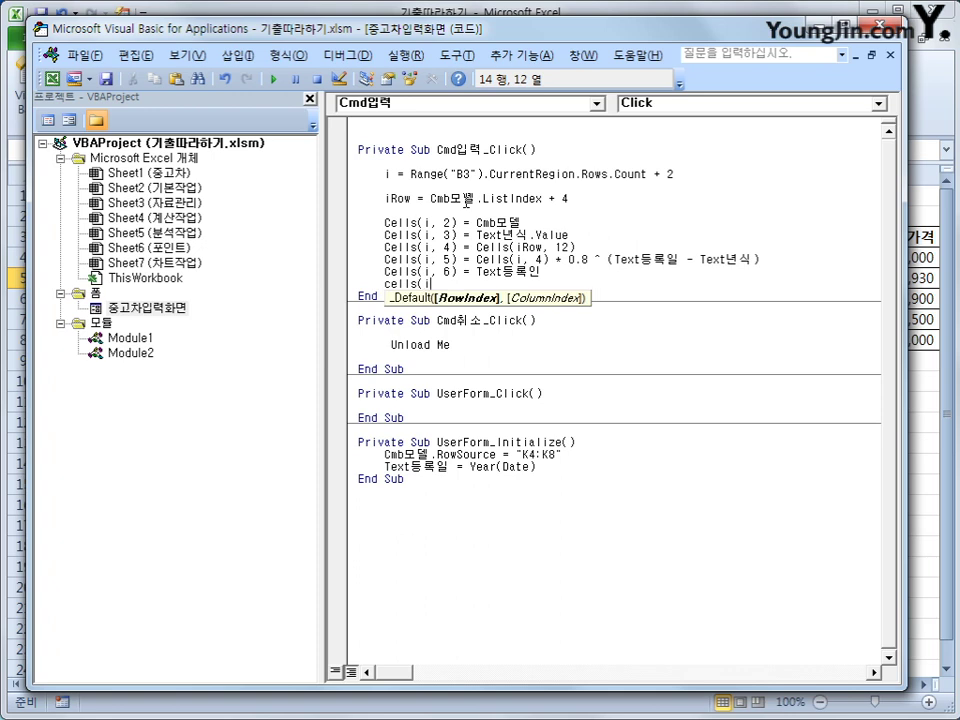
type("k7)")
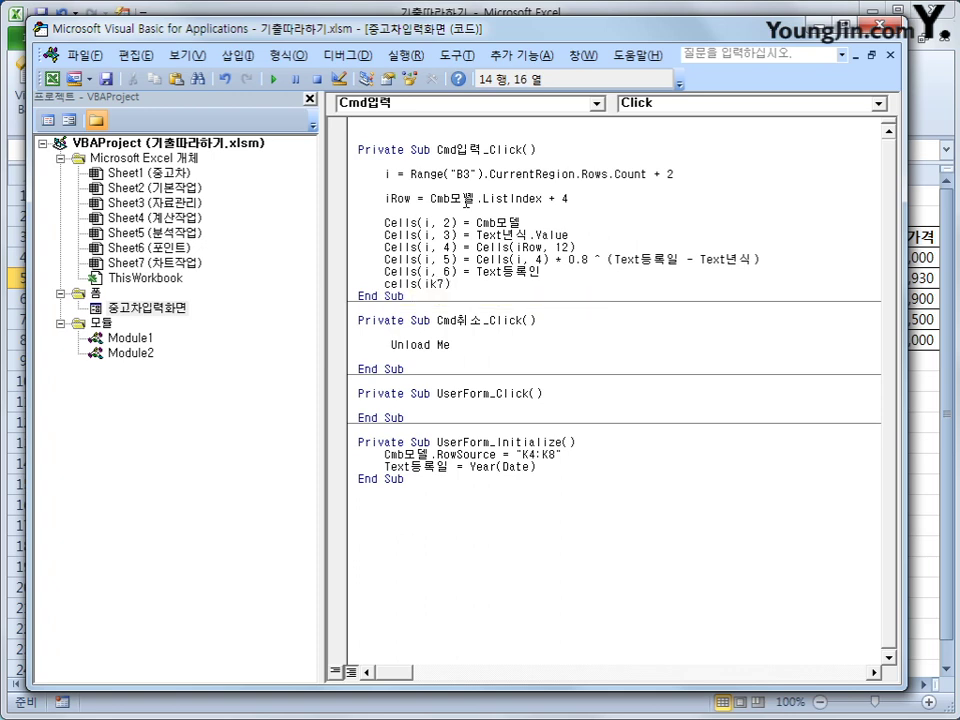
key("BackSpace")
key("BackSpace")
key("BackSpace")
key("BackSpace")
type(",")
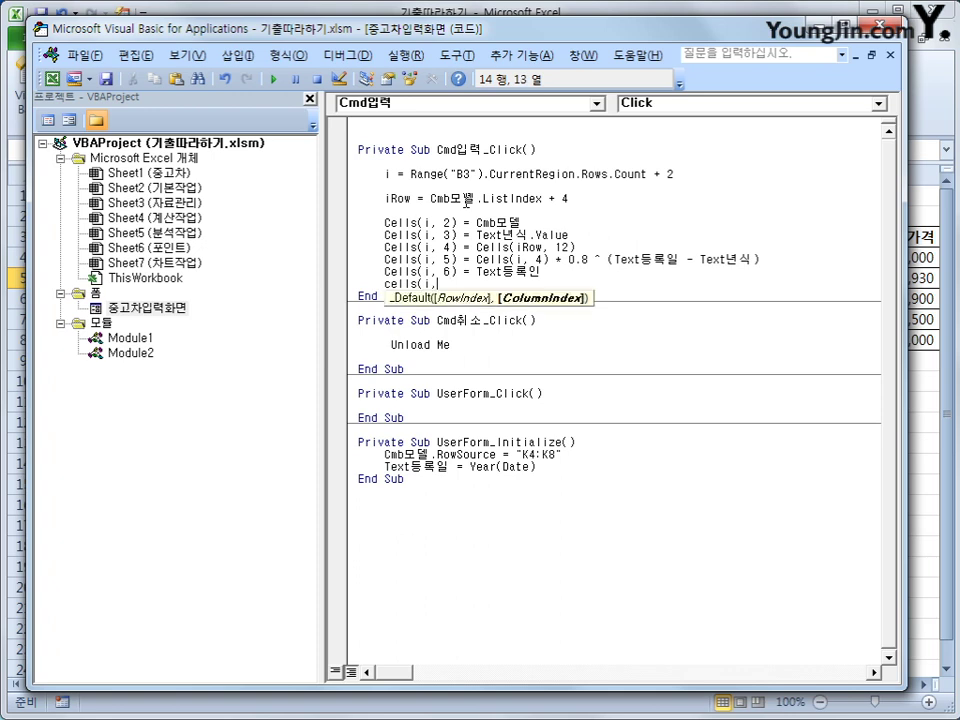
type("7) = ")
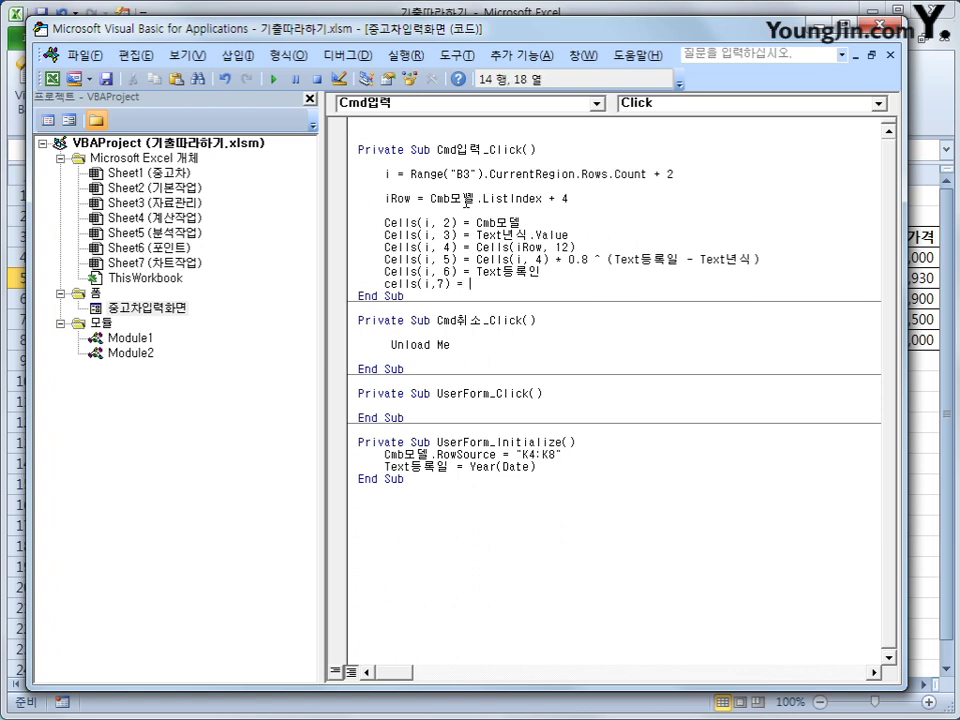
type("text등록일.")
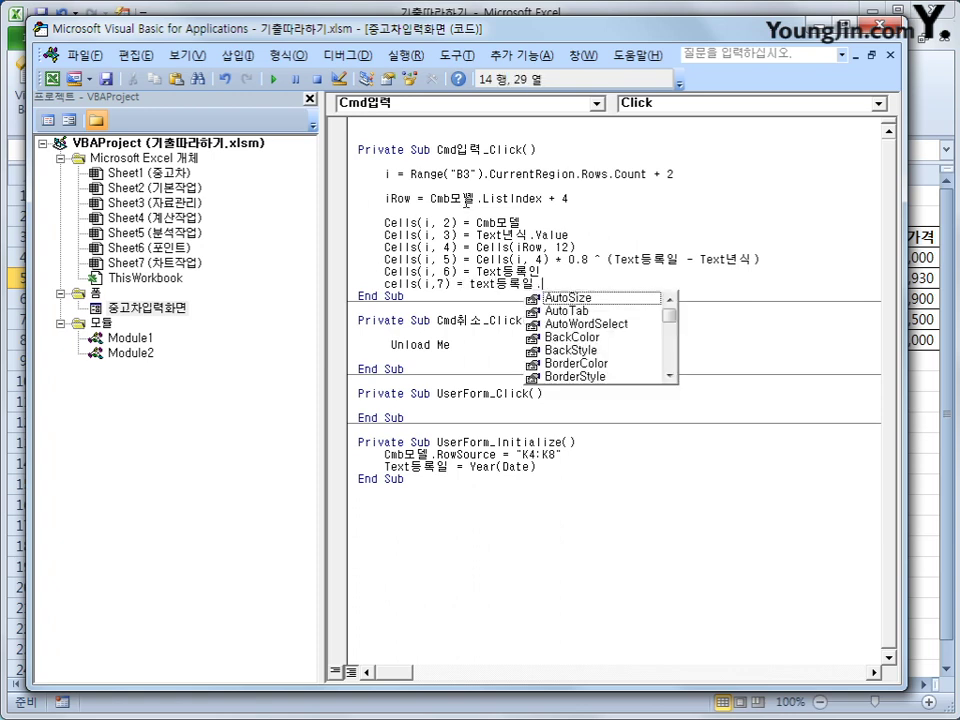
type("value")
key("Return")
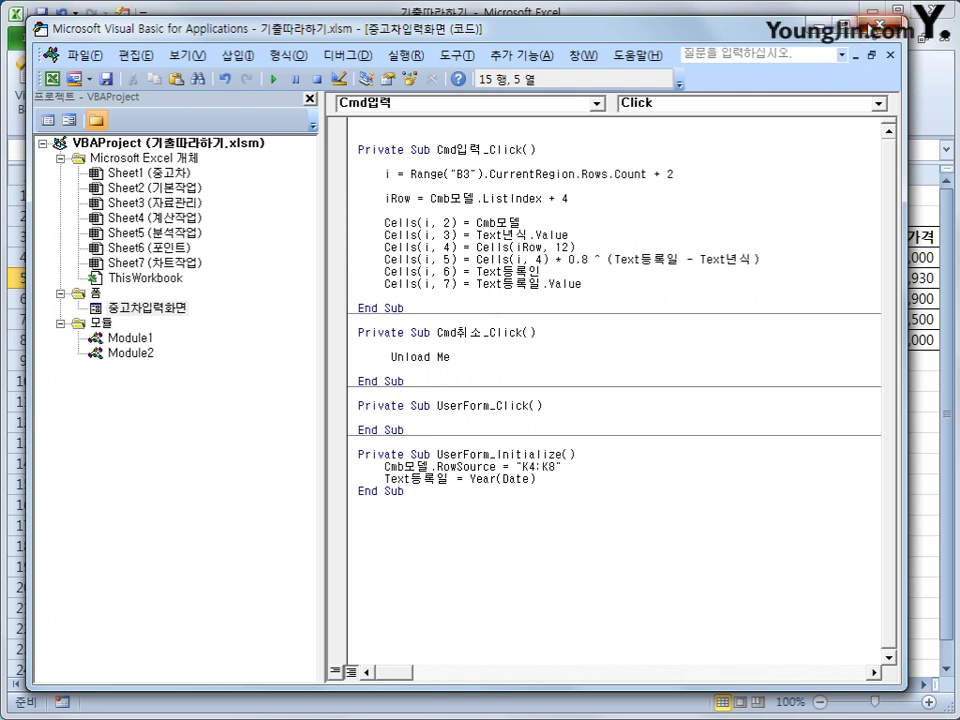
key("alt+F11")
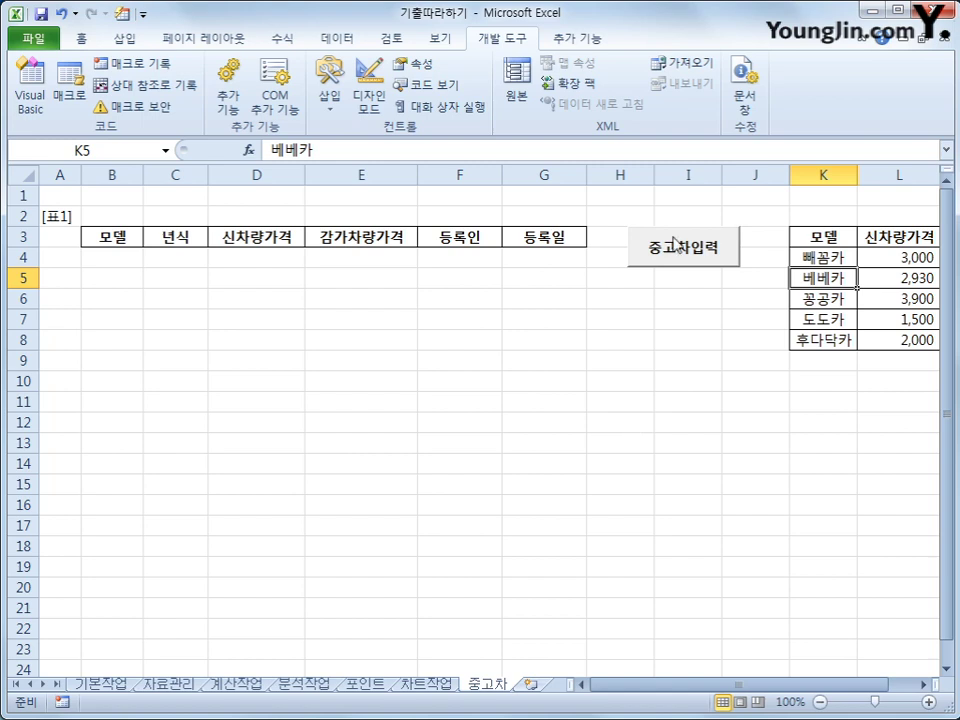
Step: Enter model 빼꼼카, year 2010 and a registrant name in the form, and submit it
left_click(669, 256)
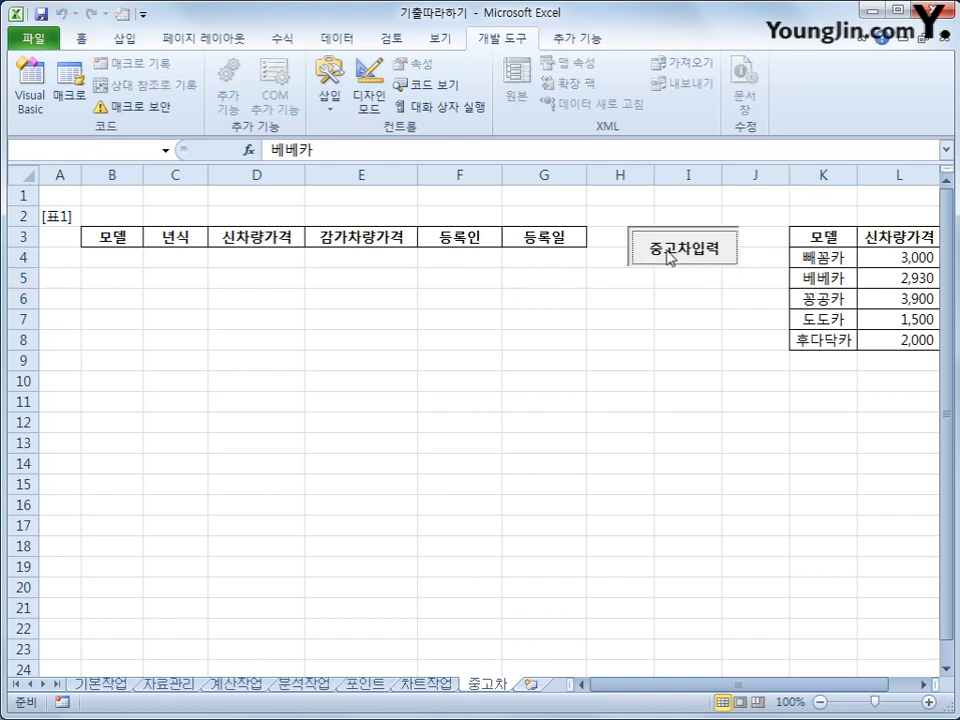
left_click(551, 283)
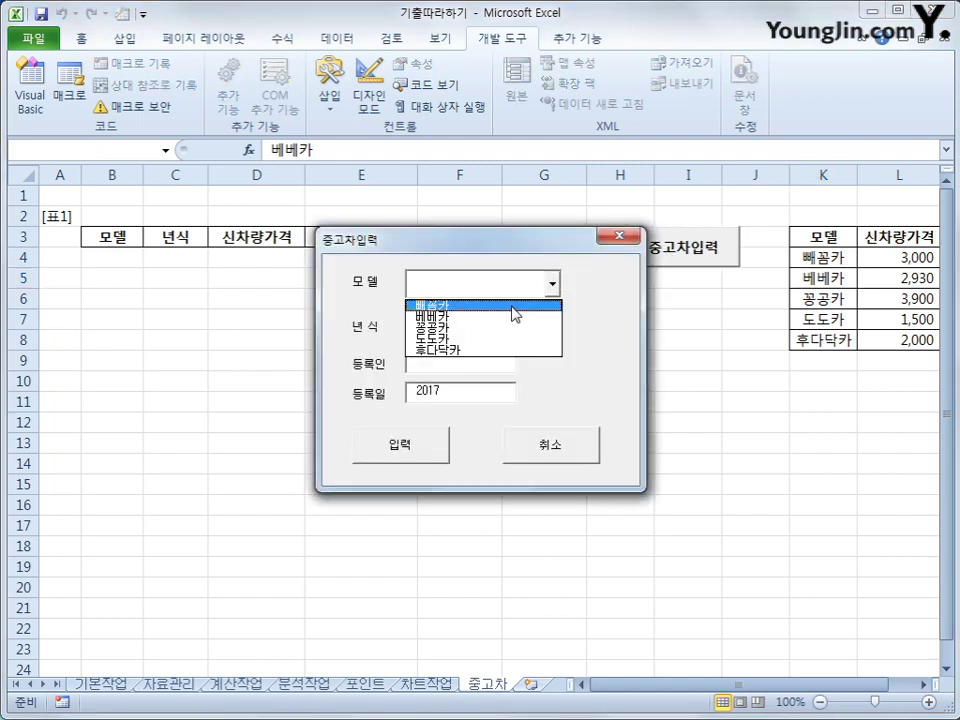
left_click(512, 306)
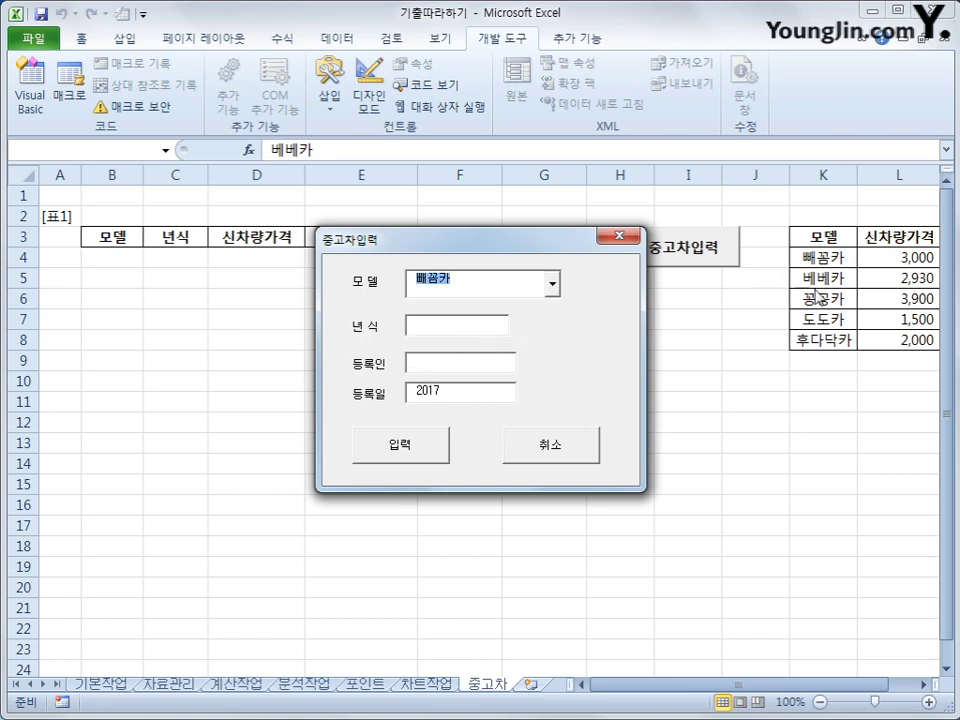
left_click(424, 324)
type("20")
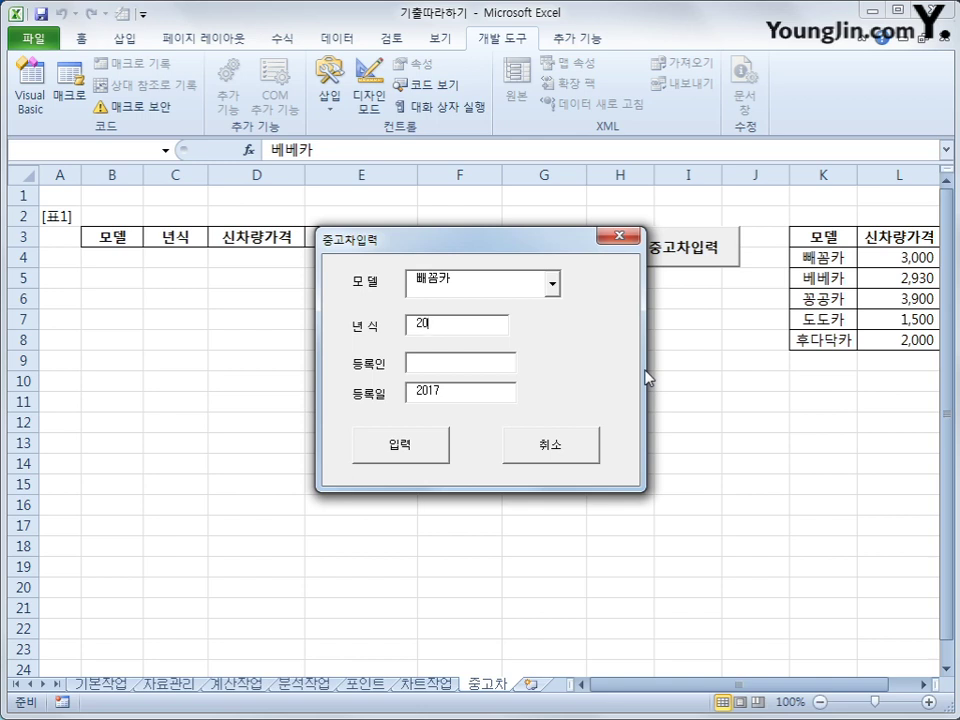
type("10")
left_click(490, 362)
type("개")
key("BackSpace")
key("BackSpace")
type("홍길동")
left_click(416, 446)
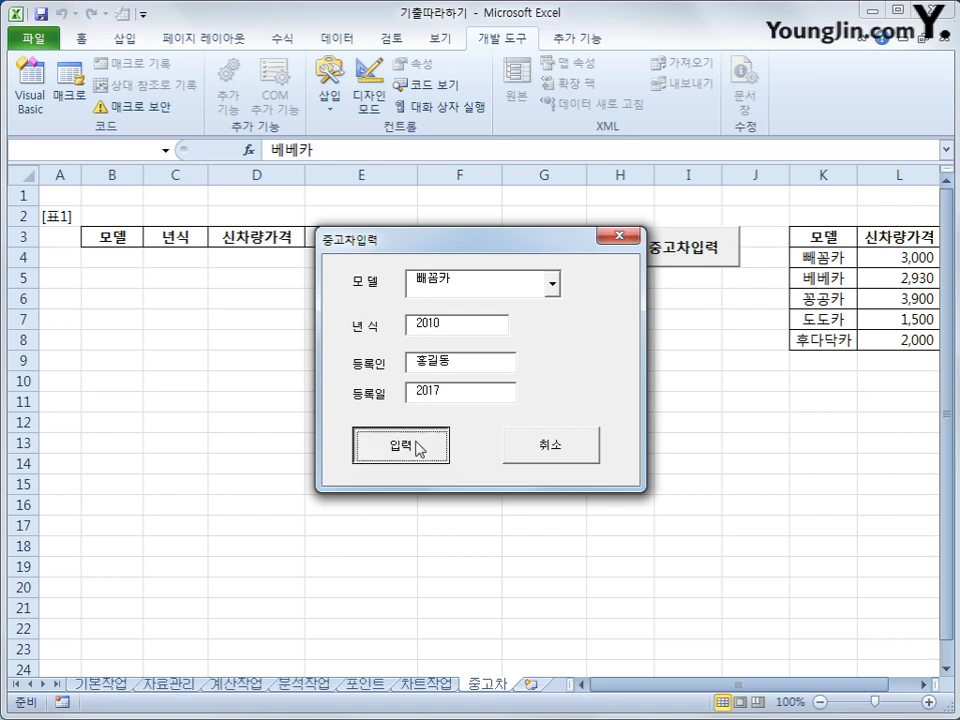
left_click_drag(474, 253, 480, 381)
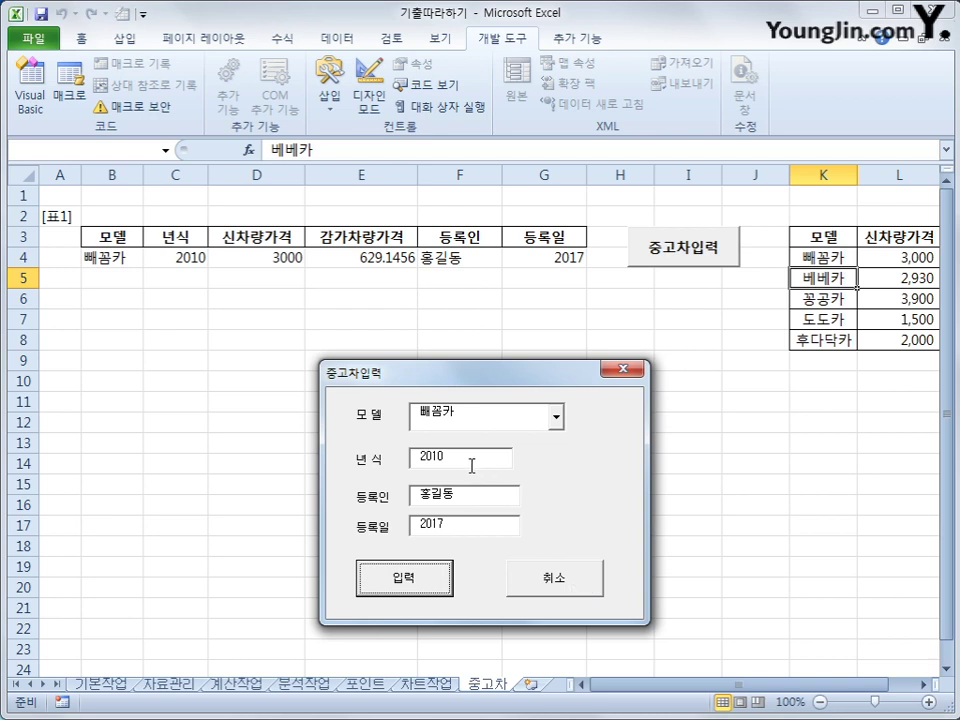
Step: Change the form's model year from 2010 to 2020, then close the 중고차입력 form
left_click_drag(471, 461, 375, 455)
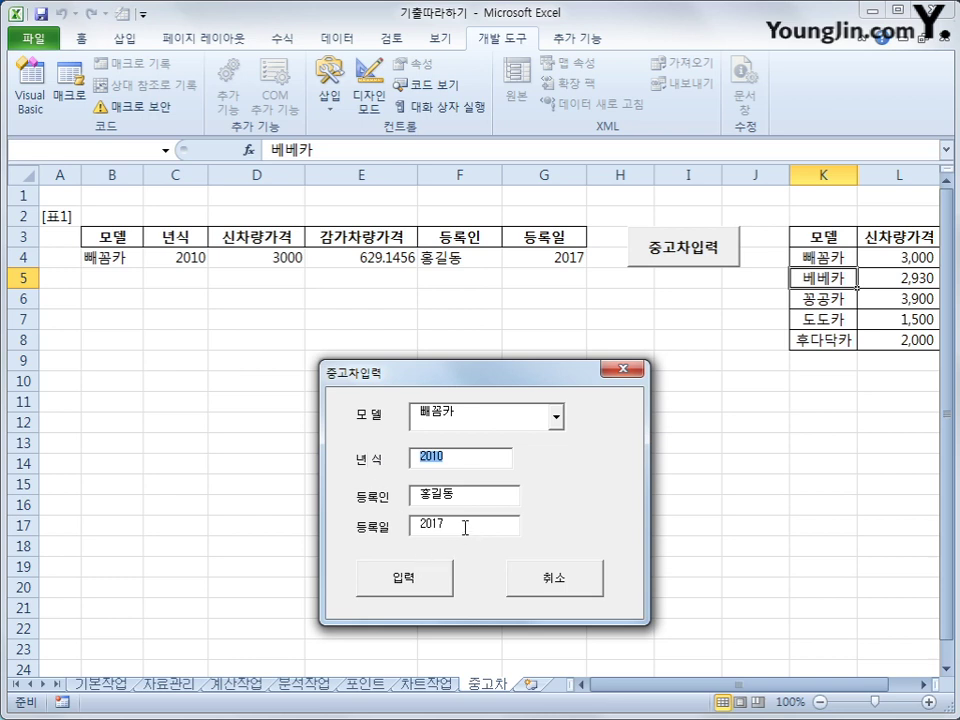
left_click_drag(465, 527, 381, 536)
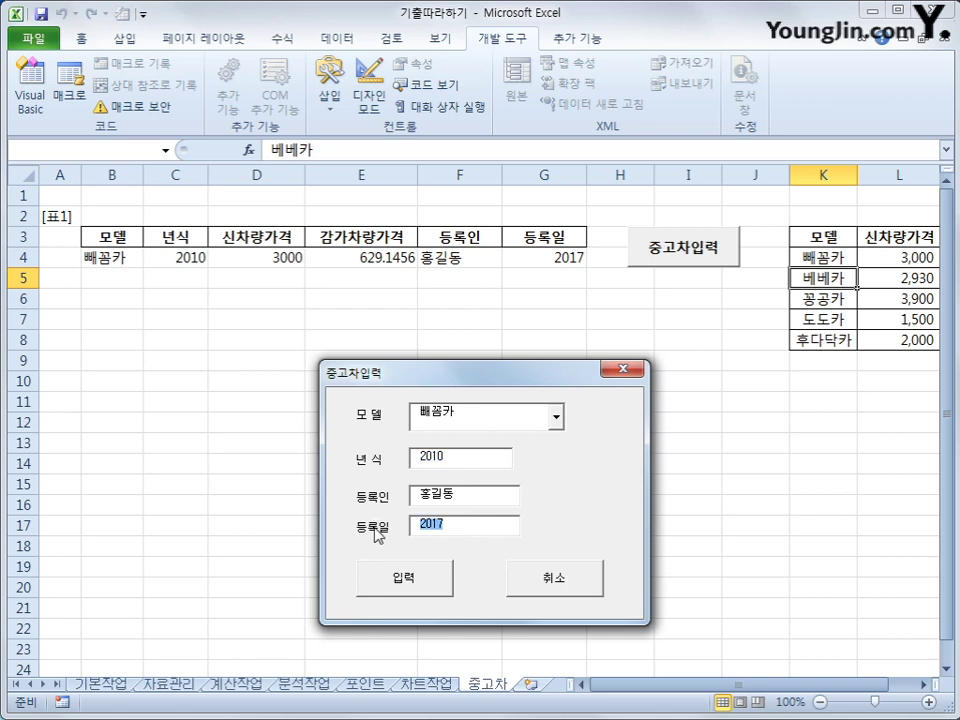
left_click_drag(461, 467, 366, 460)
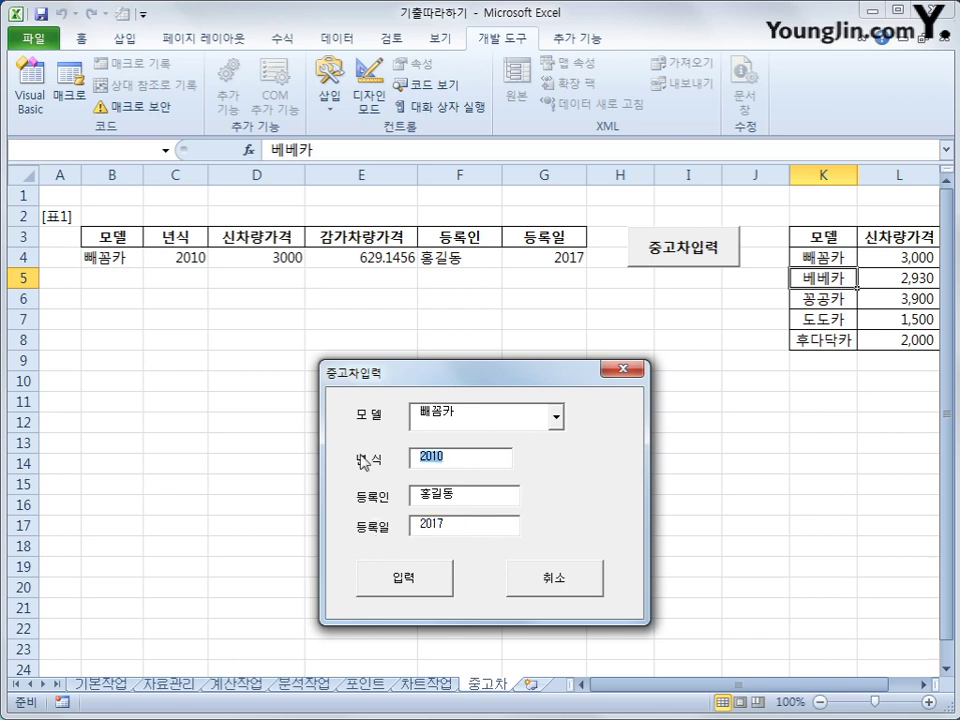
type("2020")
left_click(619, 366)
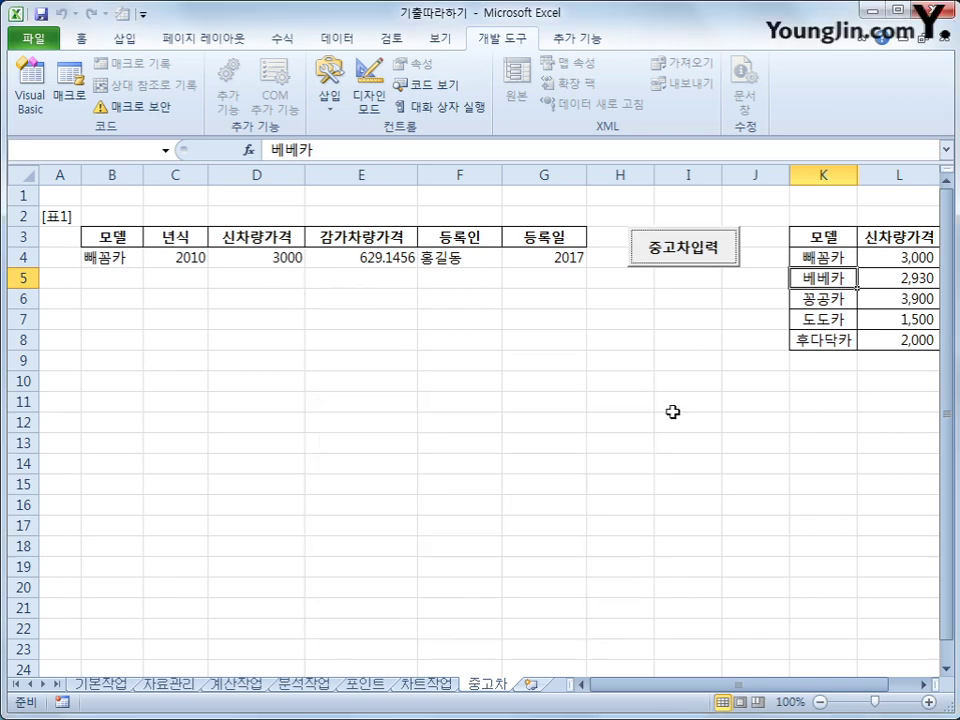
left_click(672, 402)
Step: In Cmd입력_Click, add If Text년식 = "" Or Text등록일 < Text년식 Then Cells(i, 5) = "등록오류"
left_click(30, 105)
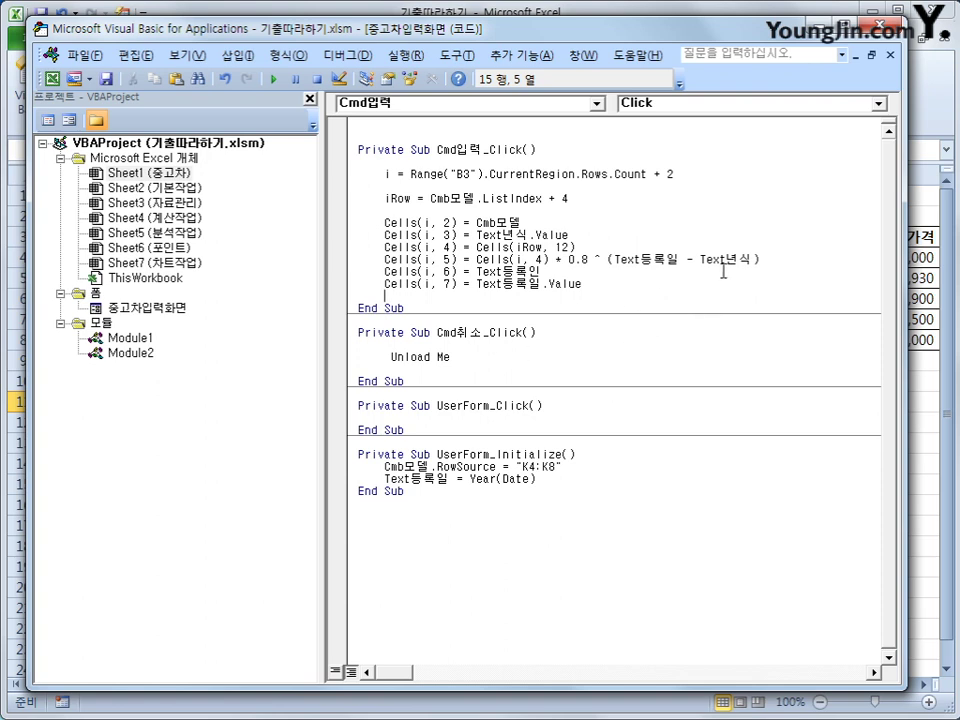
left_click(667, 245)
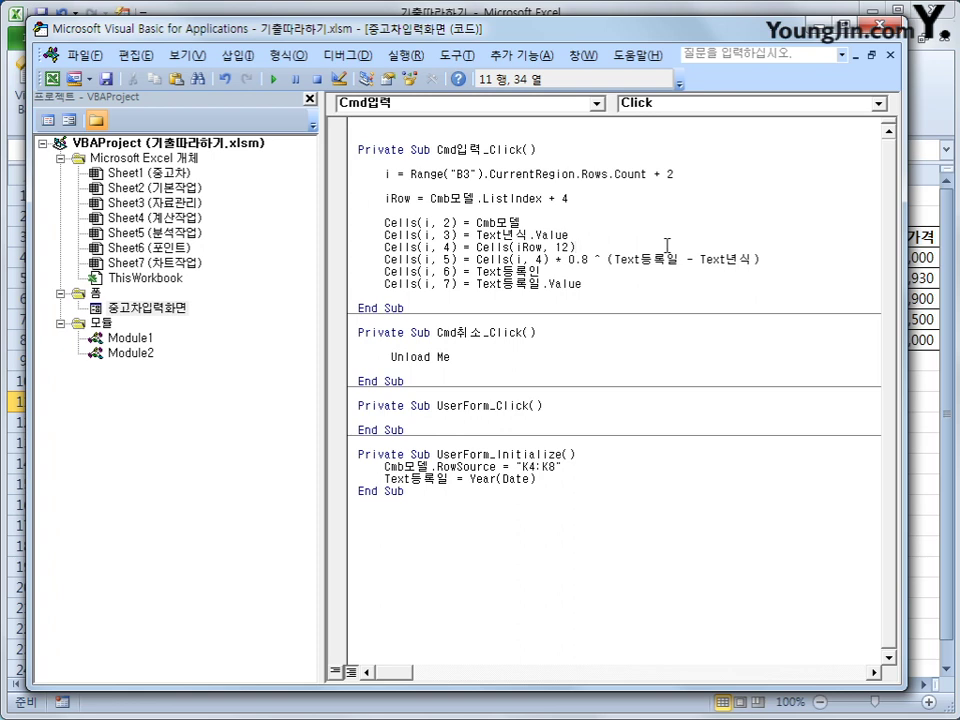
key("Return")
key("Return")
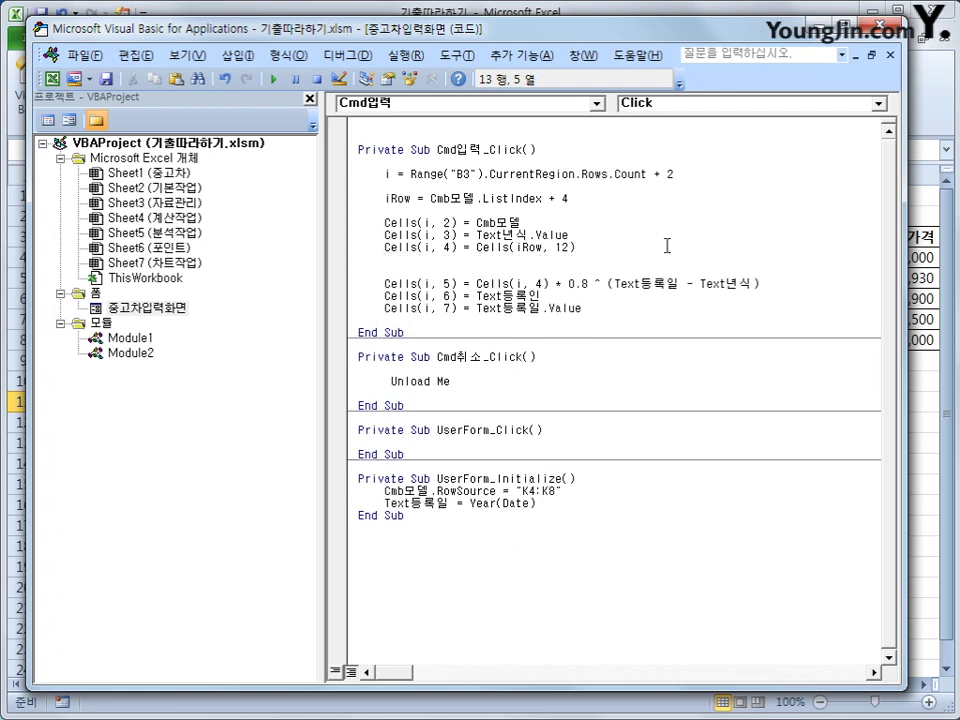
type("if cell")
key("BackSpace")
type("ce")
key("BackSpace")
key("BackSpace")
type("te")
type("xt년ㅅ")
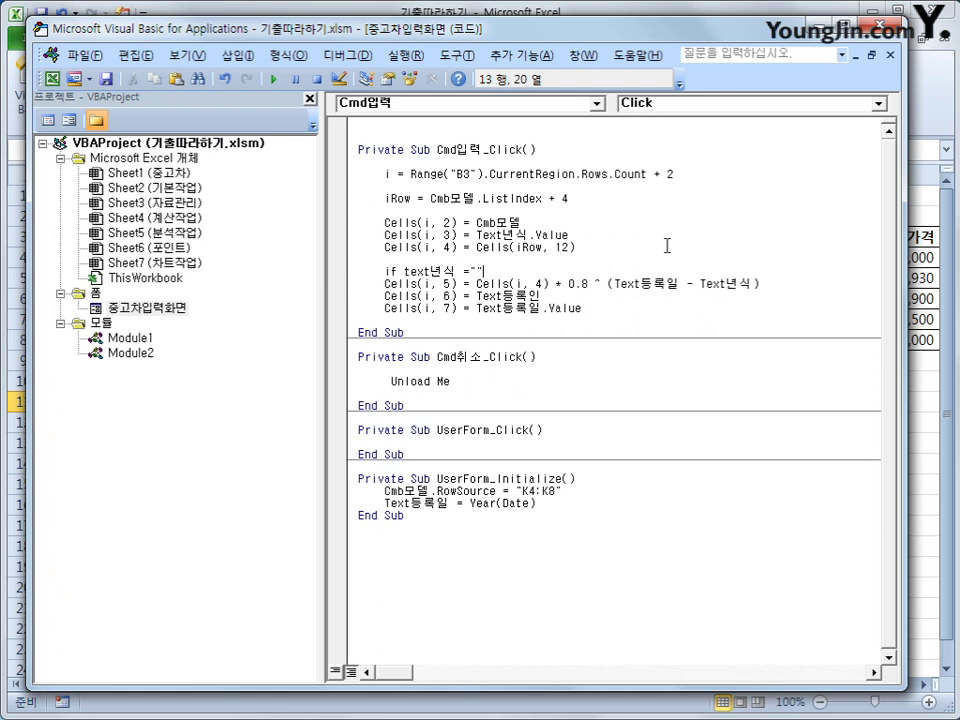
type("or text등록일 ")
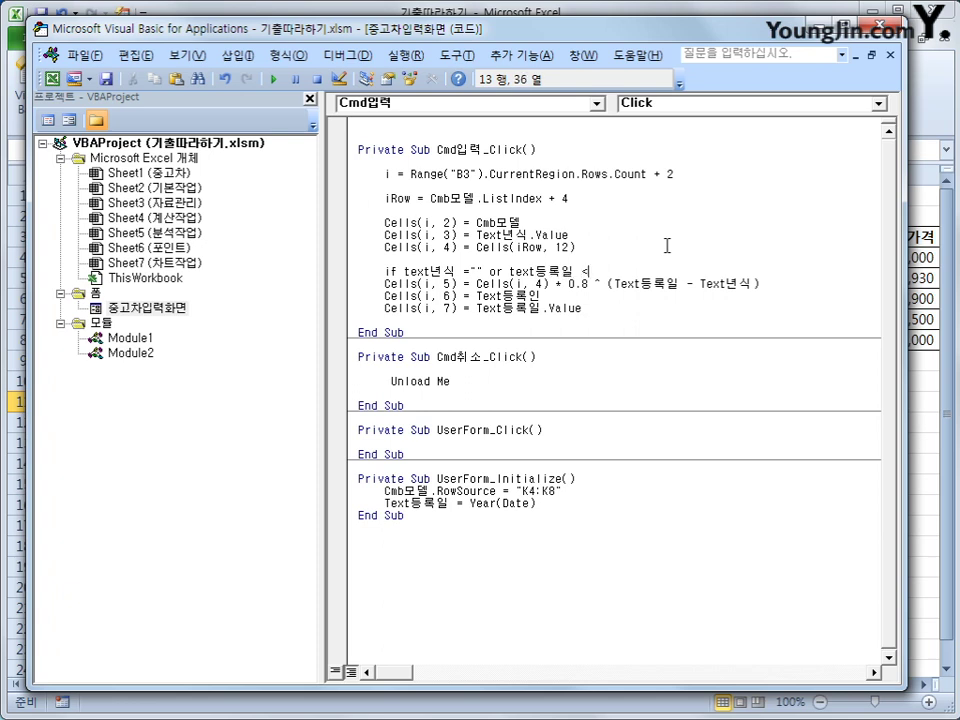
type("<스ㄷ")
type("xt")
type("년식 ")
type("then")
key("Return")
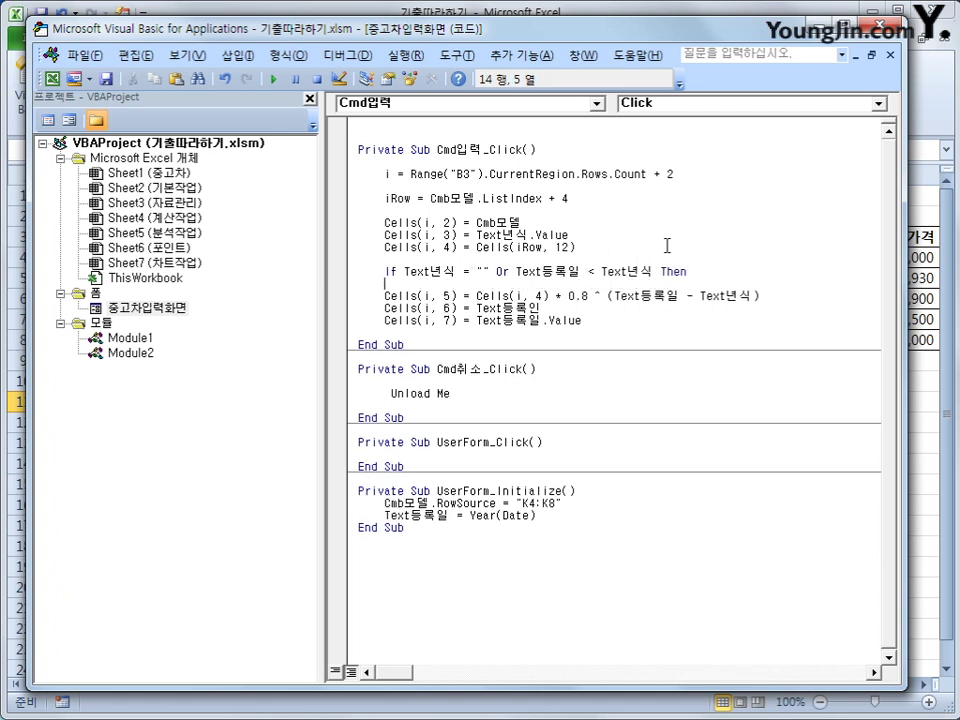
type("cells(i,5")
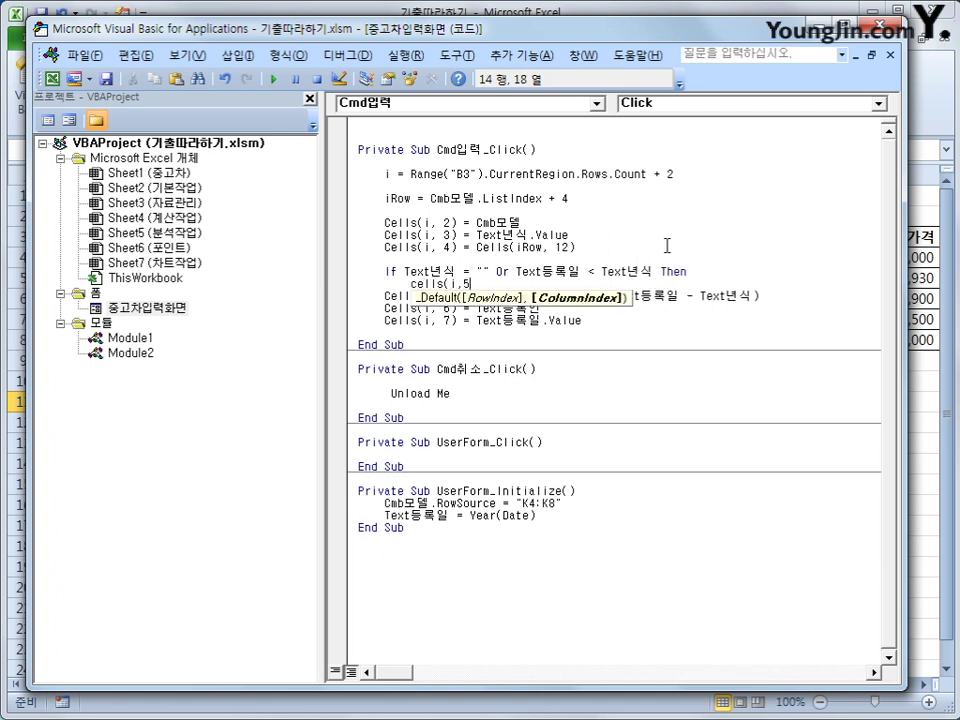
type(") ")
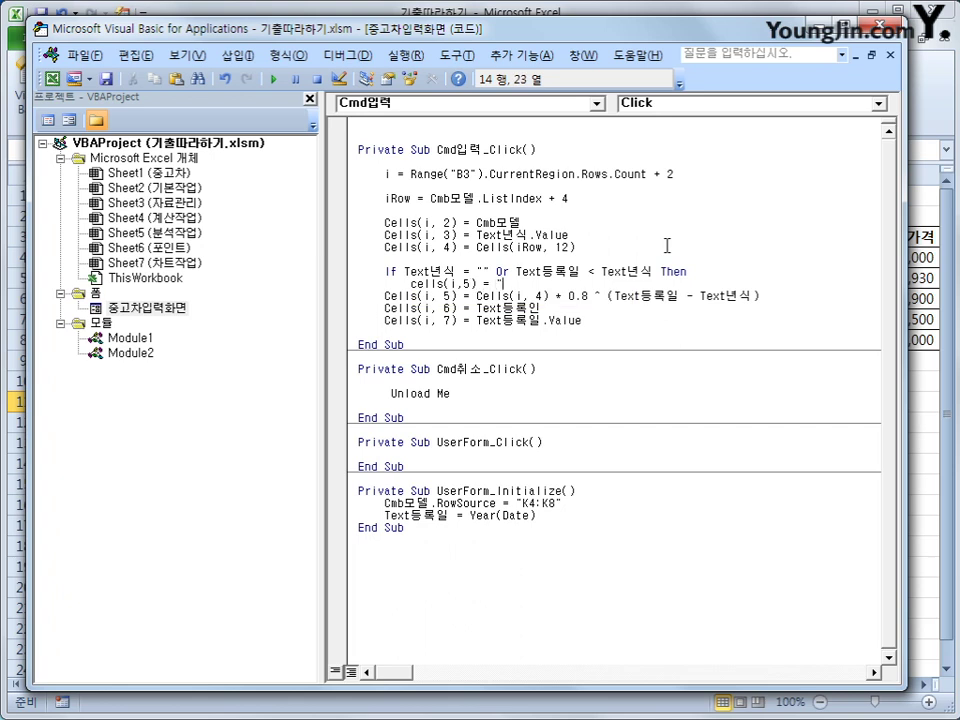
type("= \"등록오류\"")
key("Return")
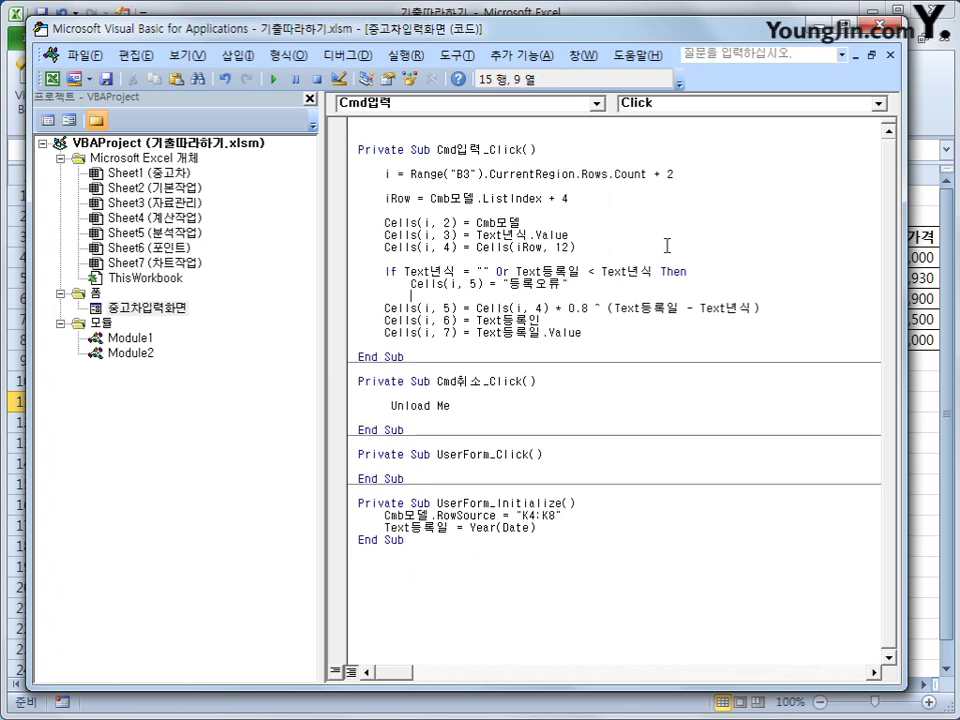
Step: Place the Cells(i, 5) depreciation formula under Else and close the block with End If
type("ㄷ")
type("else")
key("Return")
key("Delete")
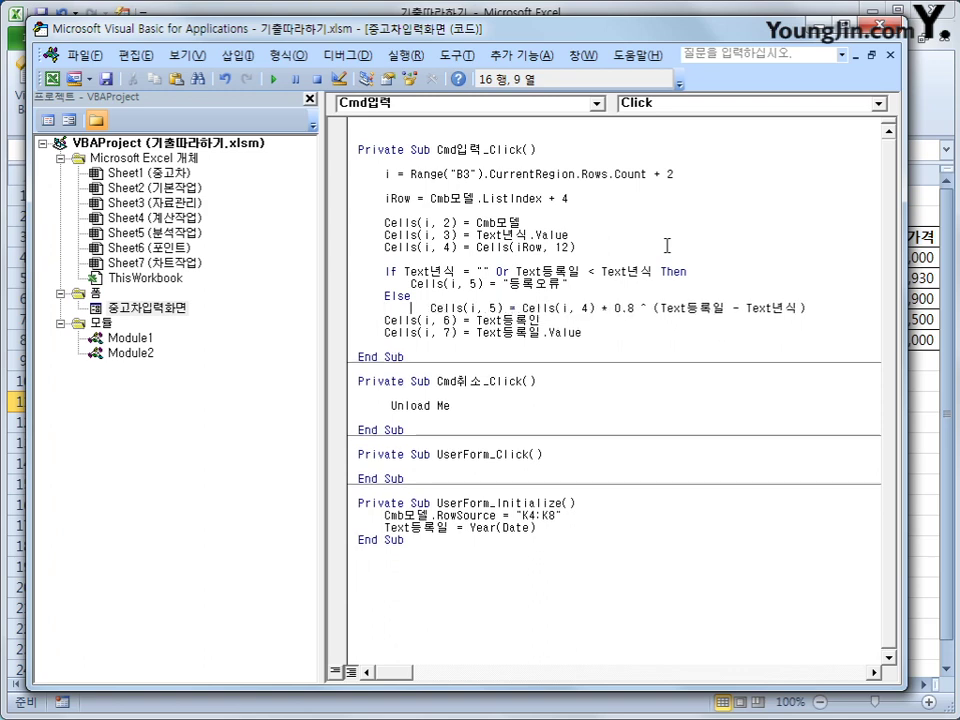
key("End")
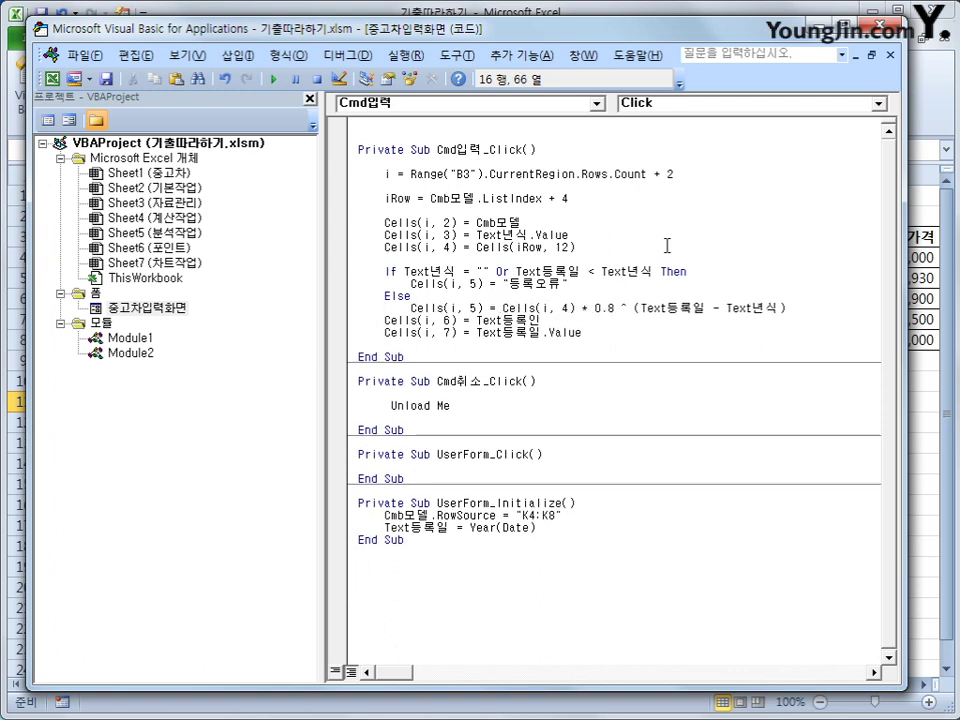
key("Return")
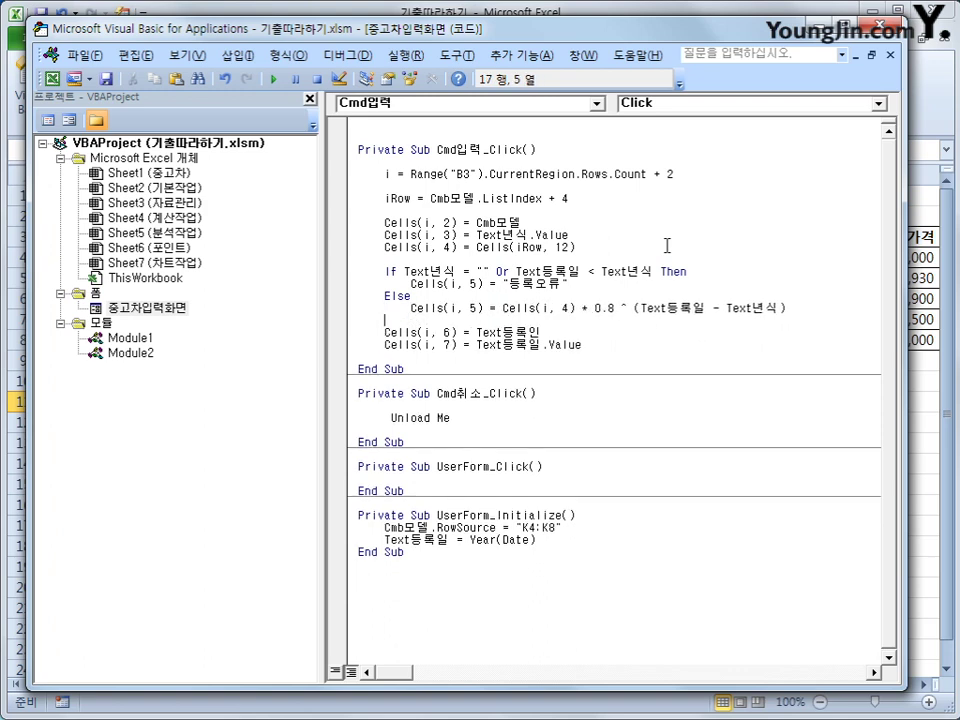
type("end If")
key("Return")
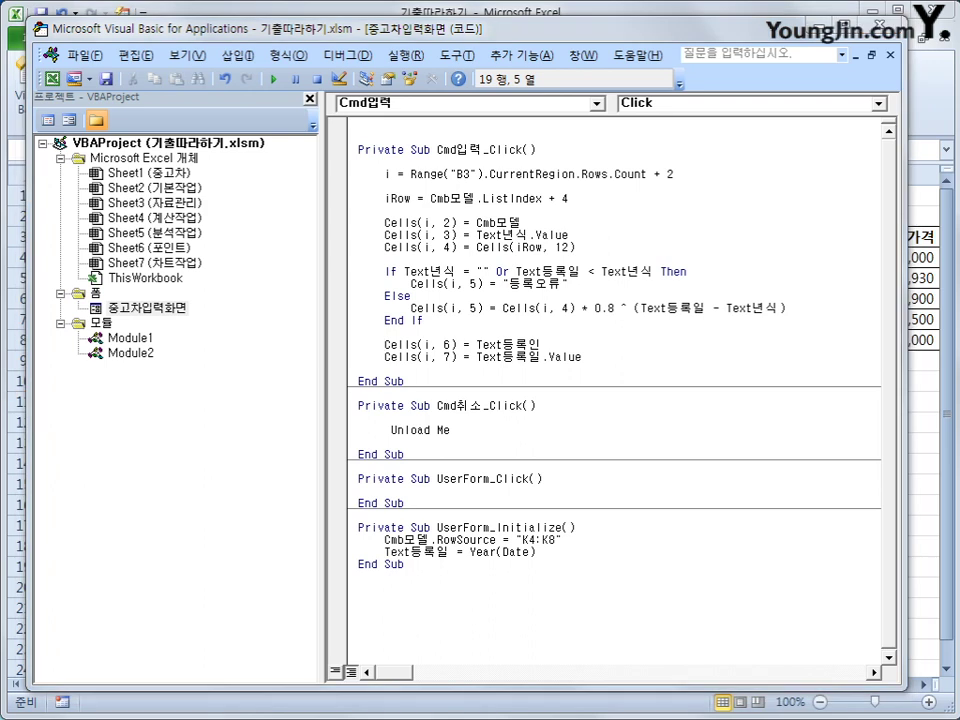
left_click_drag(381, 174, 376, 168)
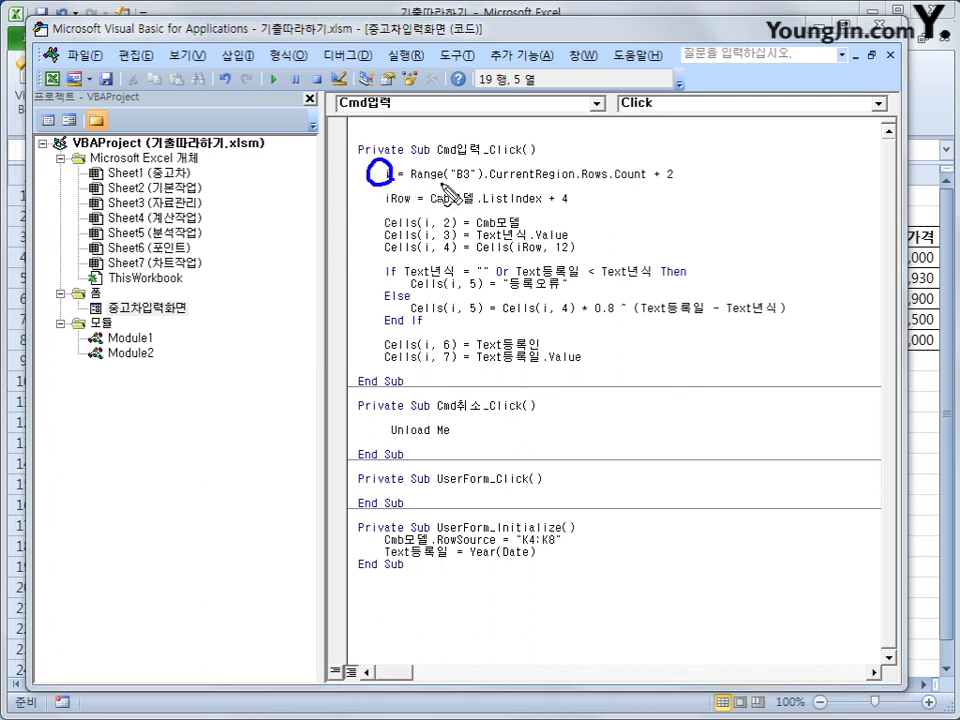
mouse_move(456, 184)
left_mouse_down()
mouse_move(626, 183)
mouse_move(612, 162)
left_mouse_up()
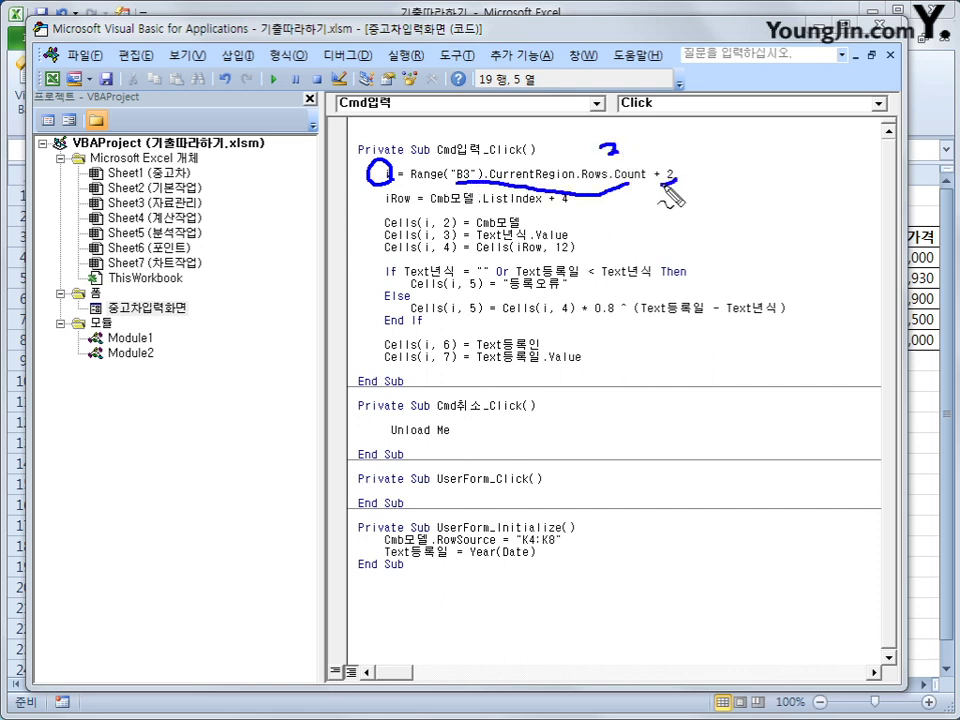
mouse_move(672, 163)
left_mouse_down()
mouse_move(660, 180)
mouse_move(677, 187)
left_mouse_up()
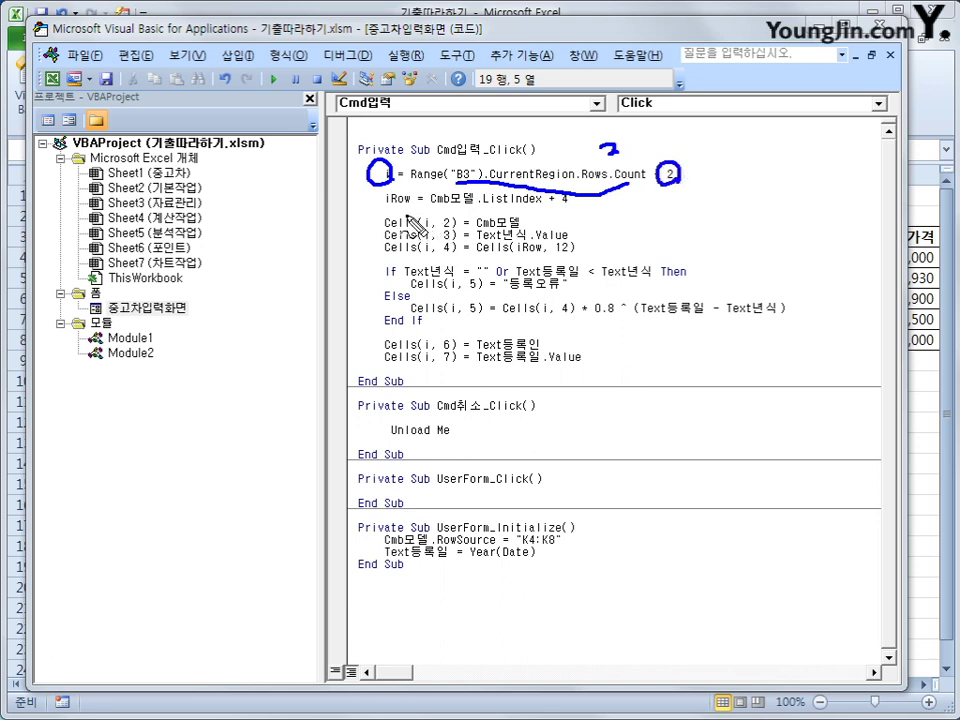
left_click_drag(385, 209, 412, 209)
mouse_move(678, 200)
left_mouse_down()
mouse_move(703, 231)
mouse_move(800, 231)
mouse_move(760, 207)
left_mouse_up()
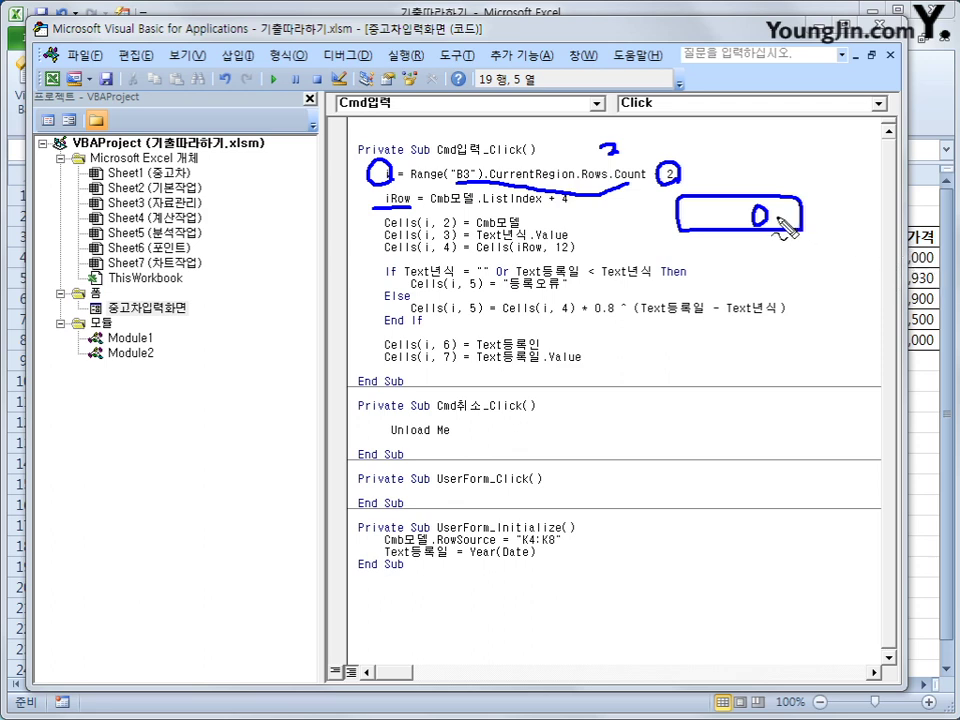
left_click_drag(778, 213, 796, 212)
mouse_move(787, 203)
left_mouse_down()
mouse_move(789, 227)
mouse_move(803, 226)
left_mouse_up()
mouse_move(816, 200)
left_mouse_down()
mouse_move(846, 236)
mouse_move(818, 238)
left_mouse_up()
left_click_drag(555, 210, 582, 207)
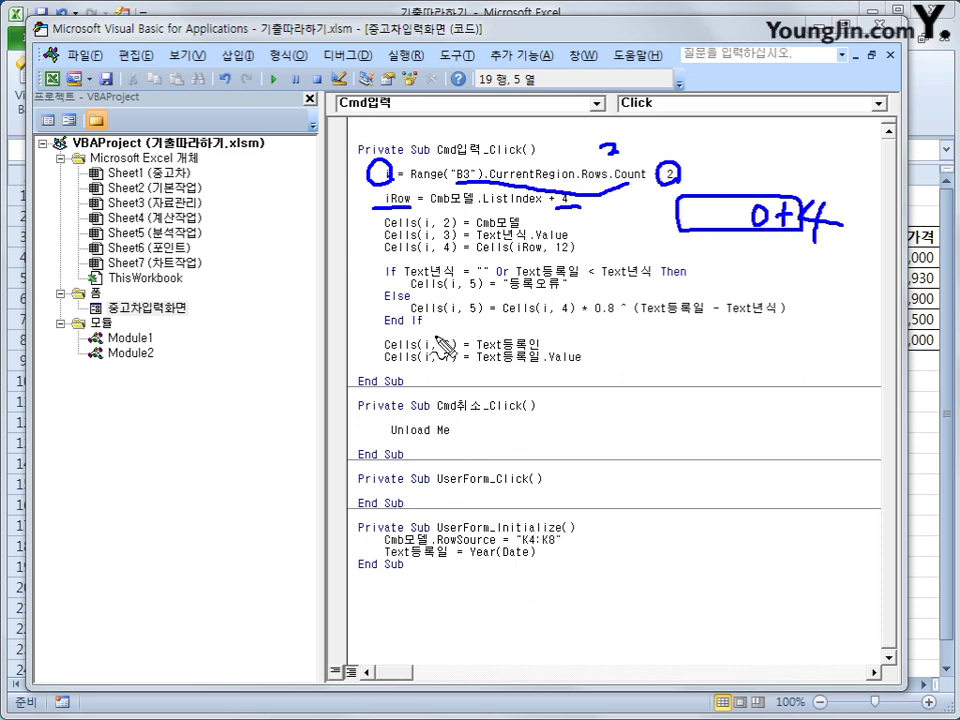
left_click_drag(384, 230, 449, 231)
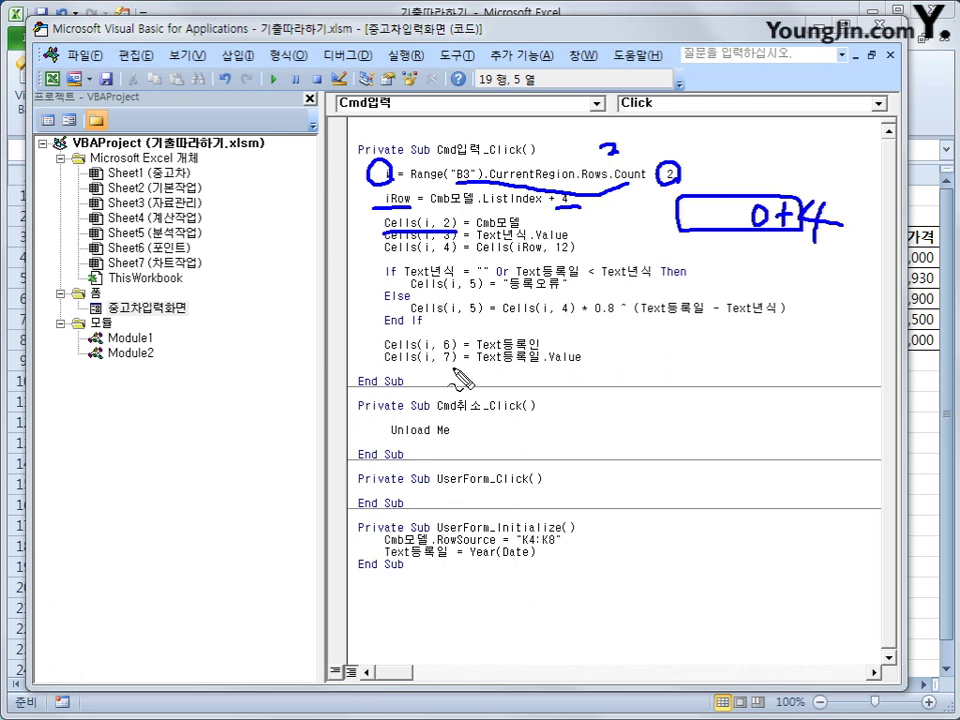
mouse_move(708, 140)
left_mouse_down()
mouse_move(716, 120)
mouse_move(727, 140)
mouse_move(725, 129)
left_mouse_up()
left_click_drag(476, 241, 530, 237)
left_click_drag(512, 256, 570, 237)
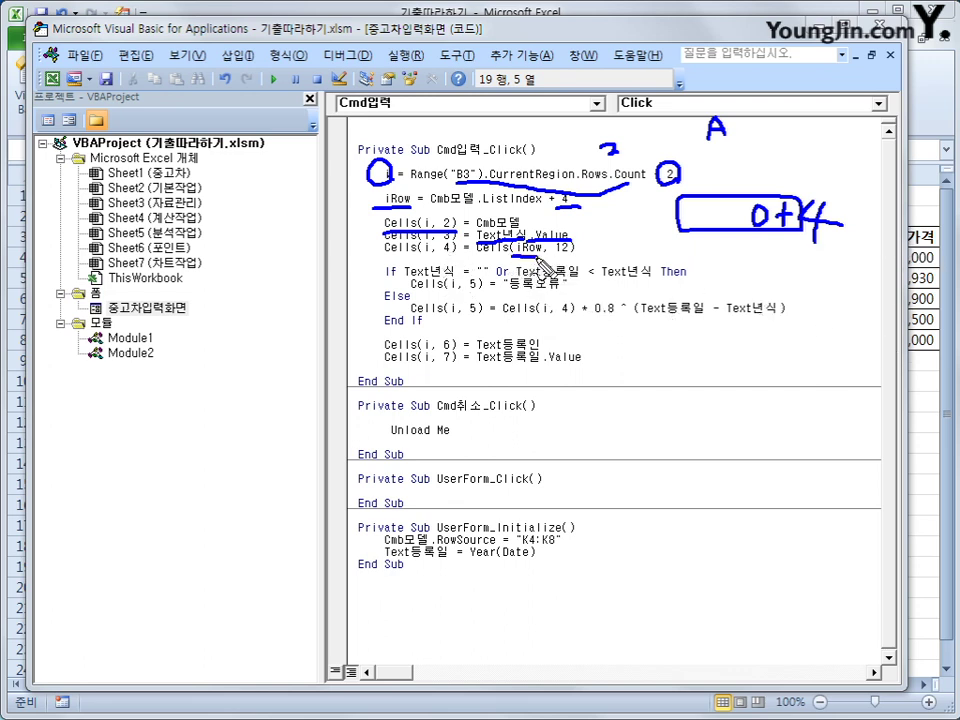
left_click_drag(512, 254, 573, 255)
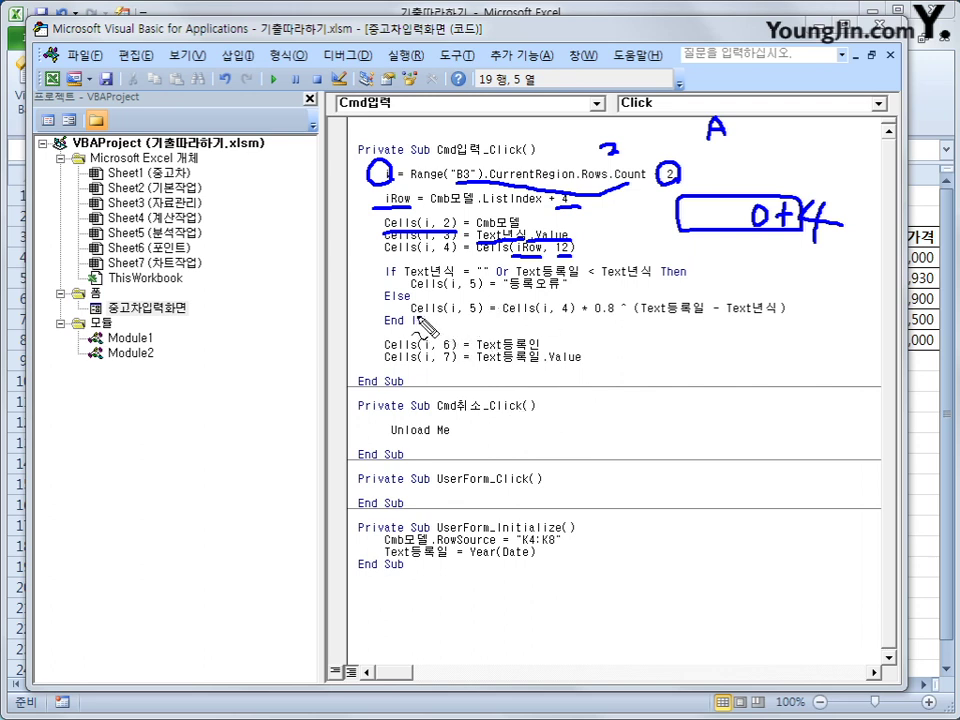
left_click_drag(410, 322, 790, 324)
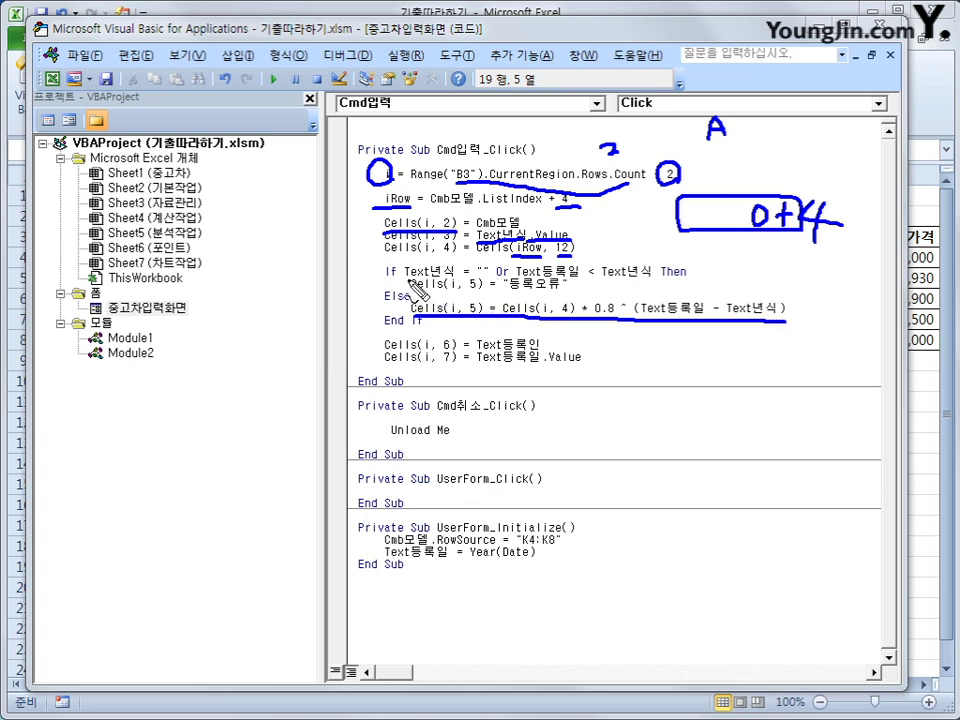
left_click_drag(403, 284, 650, 284)
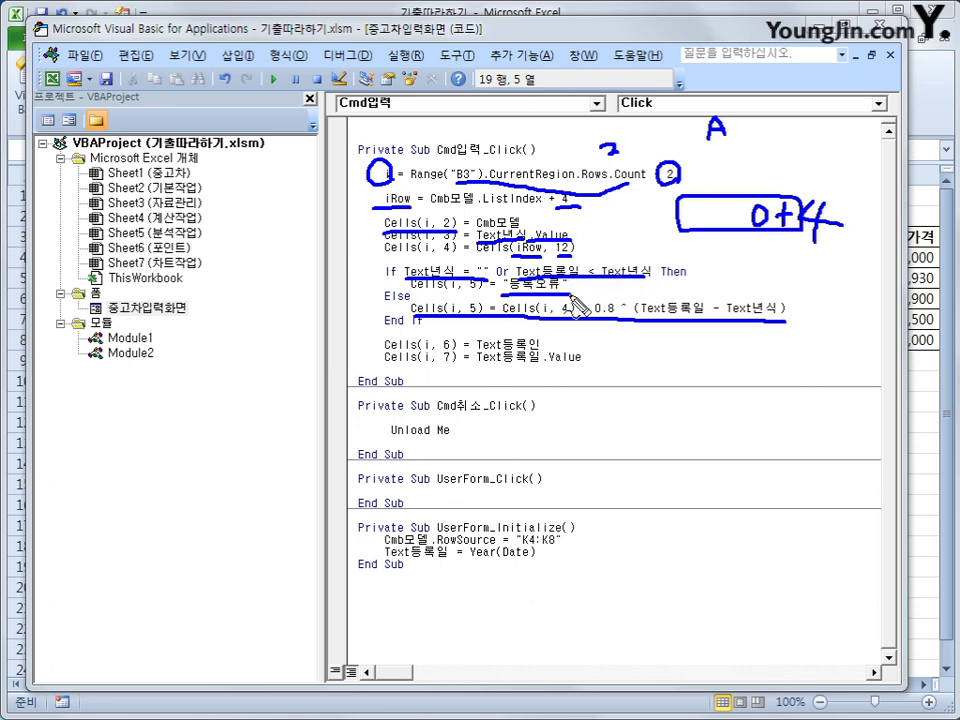
left_click_drag(472, 292, 570, 291)
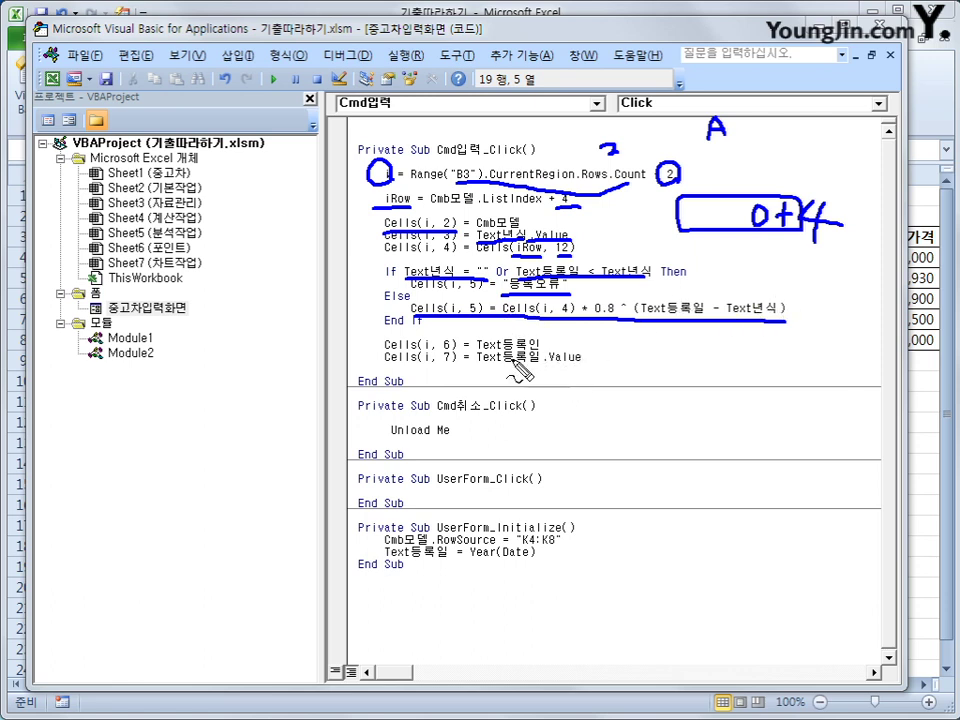
mouse_move(488, 350)
left_mouse_down()
mouse_move(545, 349)
mouse_move(580, 367)
left_mouse_up()
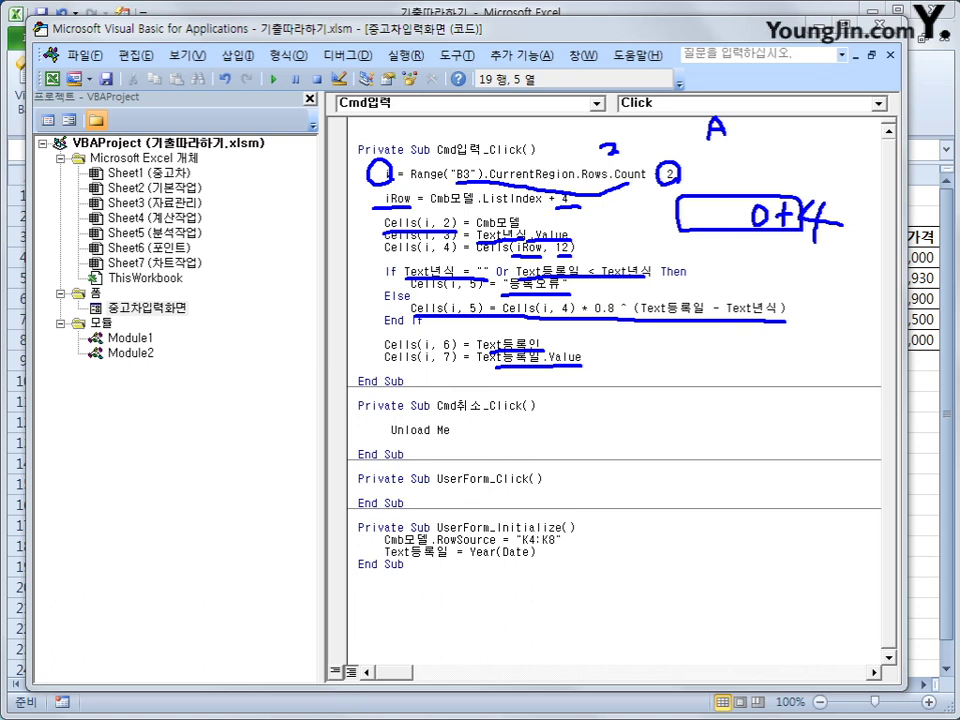
key("Escape")
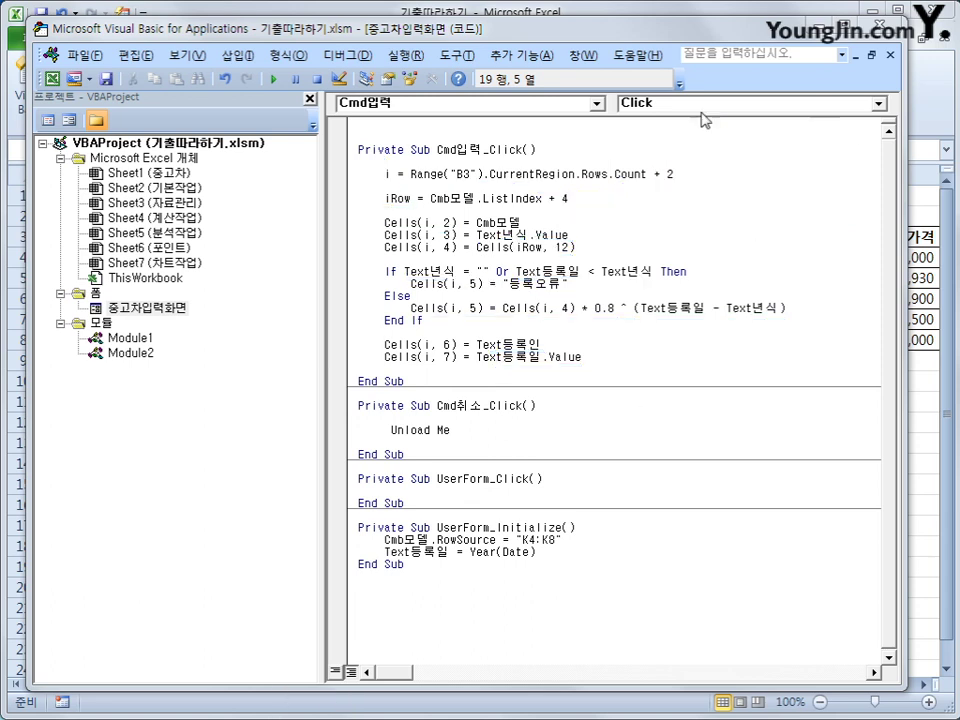
Step: From the sheet, open the entry form and submit a 베베카 record with year 2020 and a registrant name
key("alt+F11")
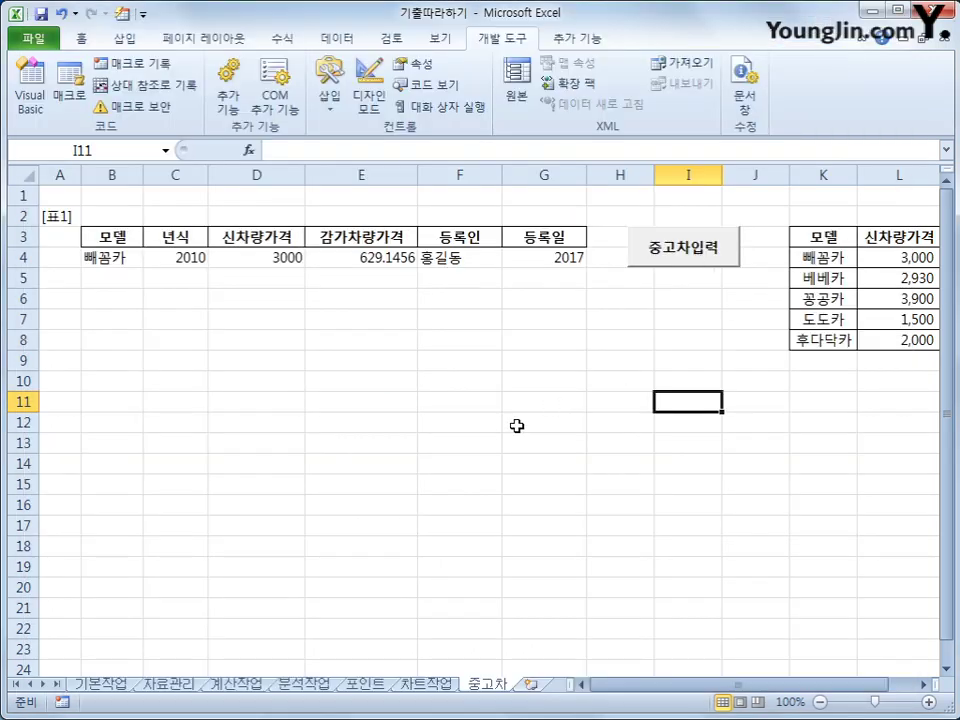
left_click(703, 256)
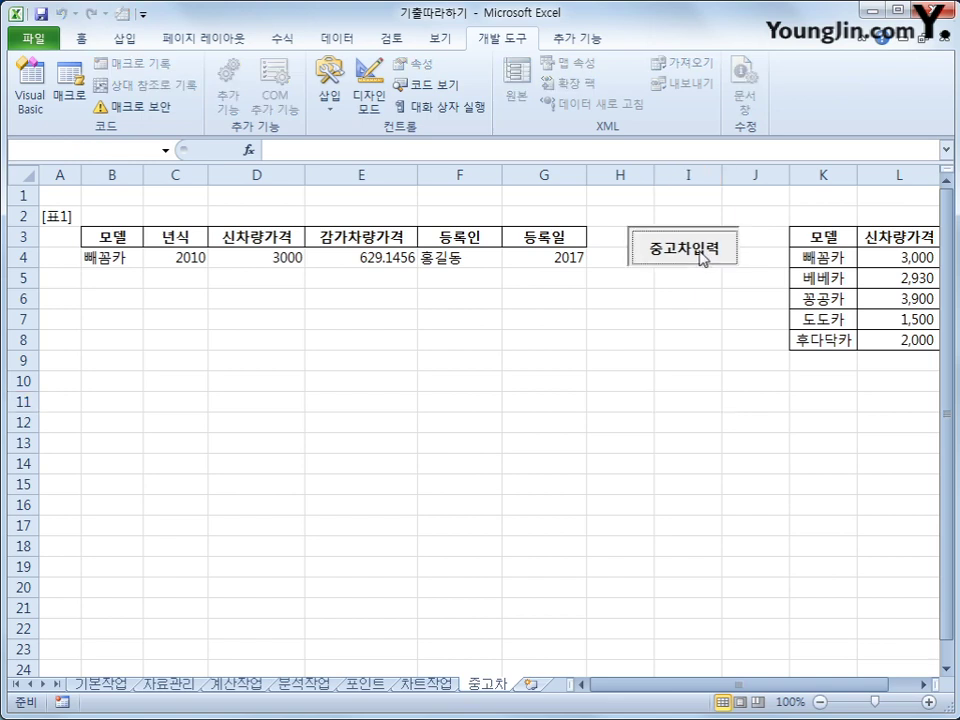
left_click_drag(493, 242, 534, 315)
left_click(595, 352)
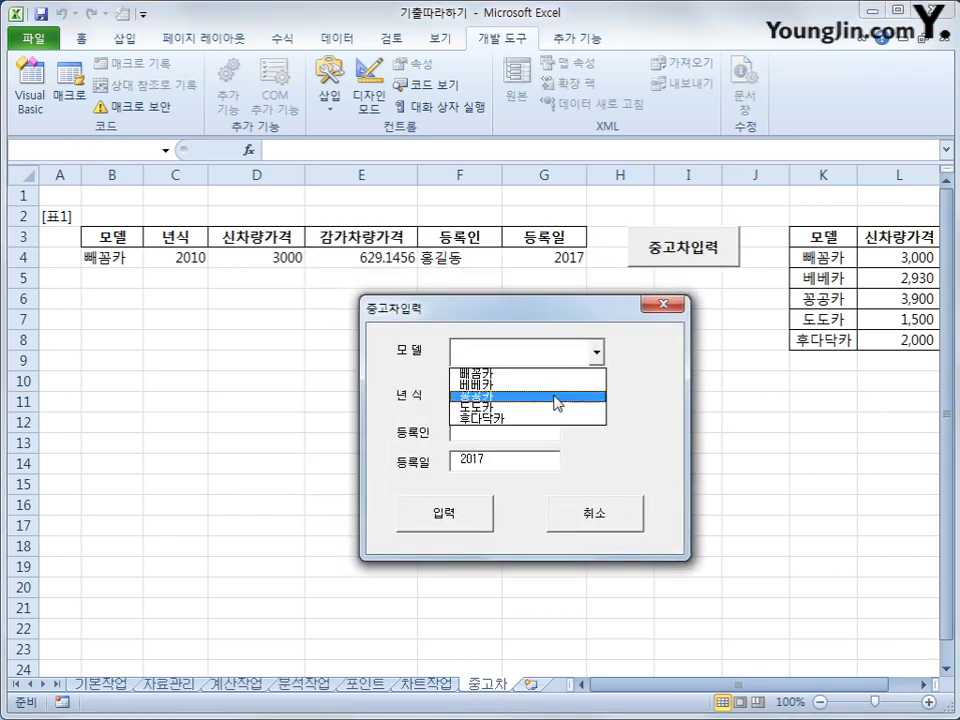
left_click(552, 386)
left_click(532, 396)
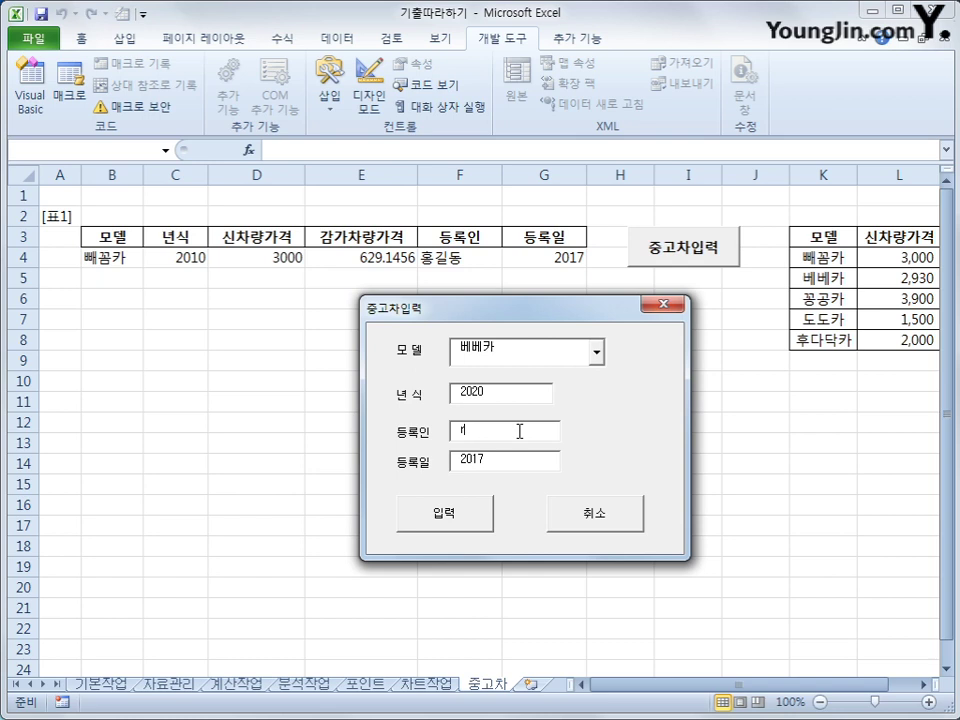
left_click(519, 431)
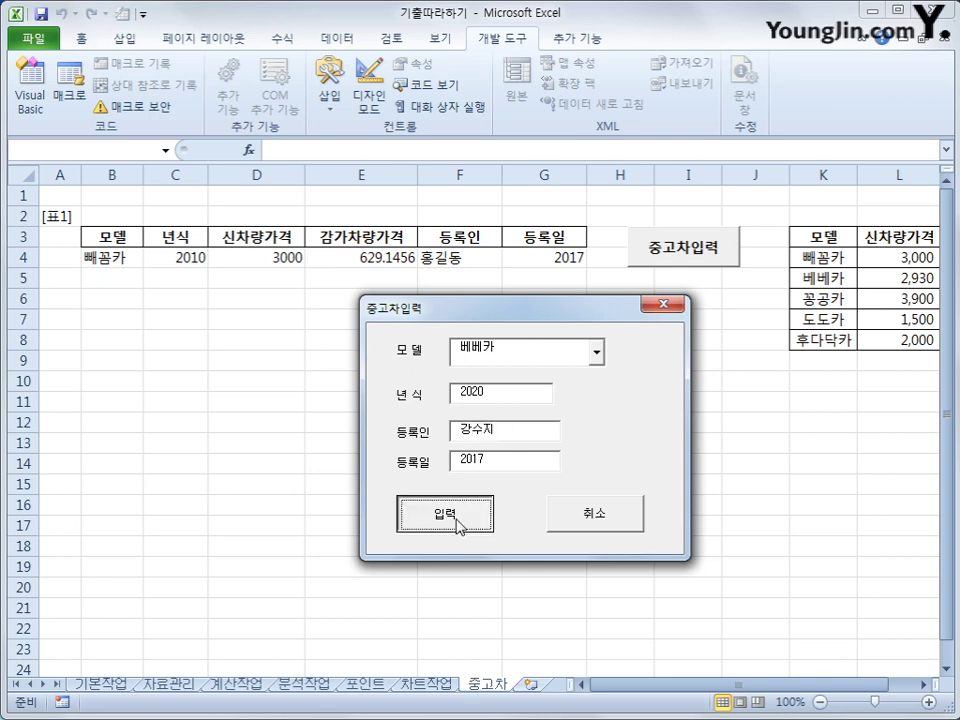
left_click(457, 522)
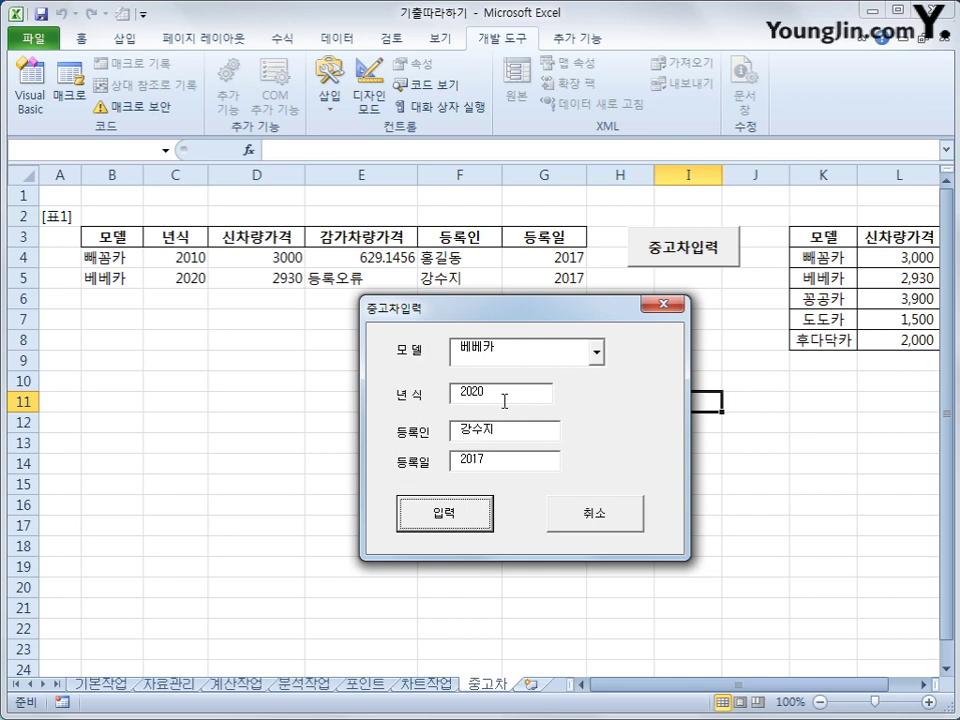
Step: Submit a 꽁공카 record with a blank year and check the rows for 등록오류
left_click(597, 354)
left_click(560, 396)
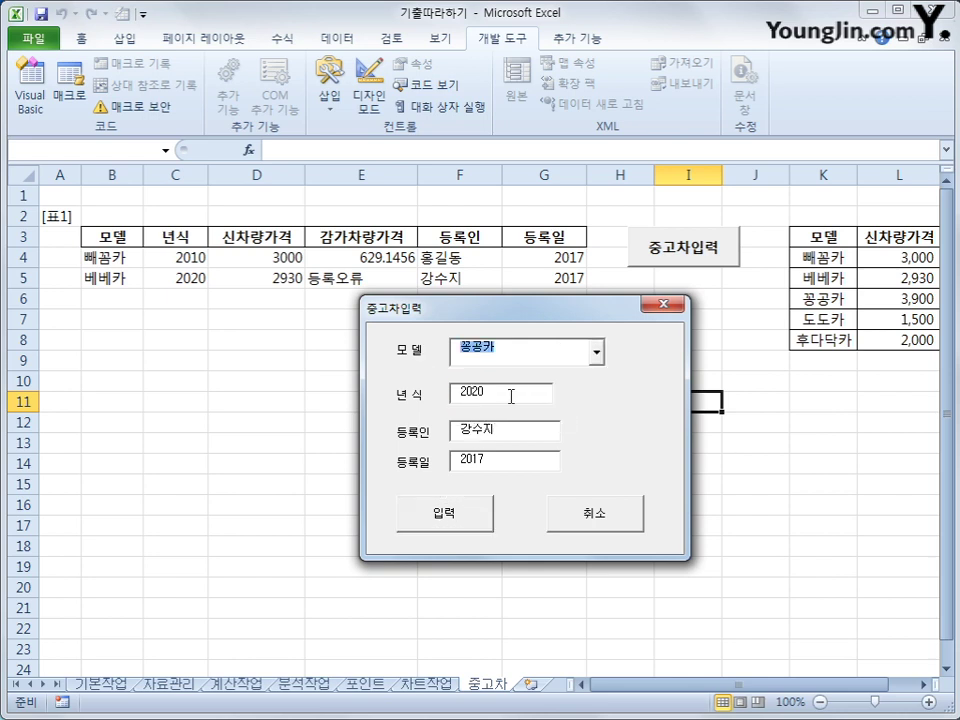
key("Tab")
key("BackSpace")
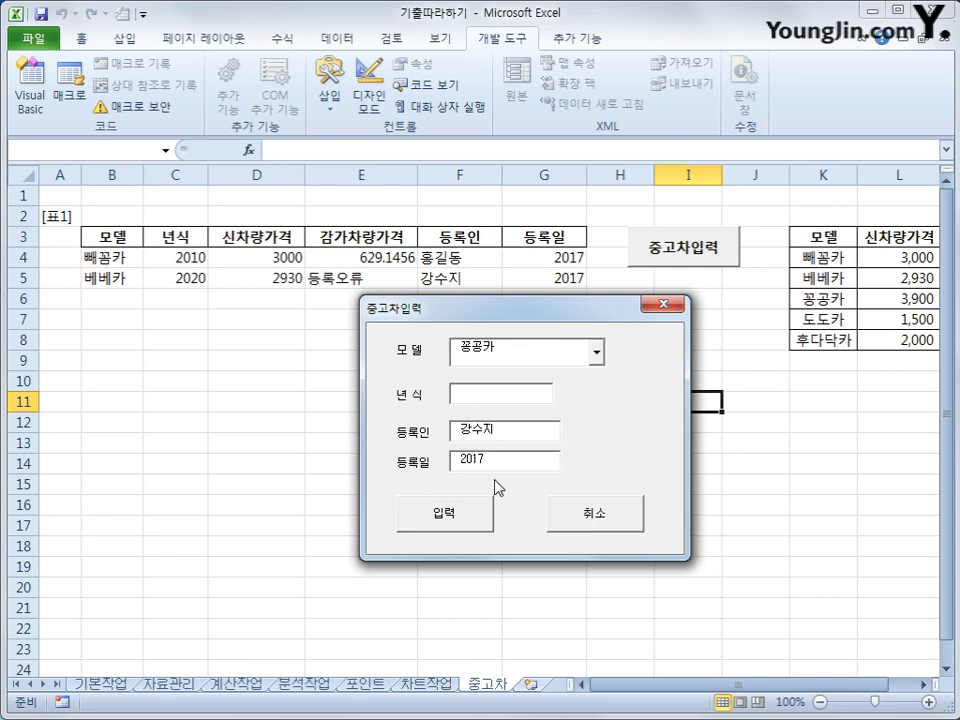
left_click(470, 517)
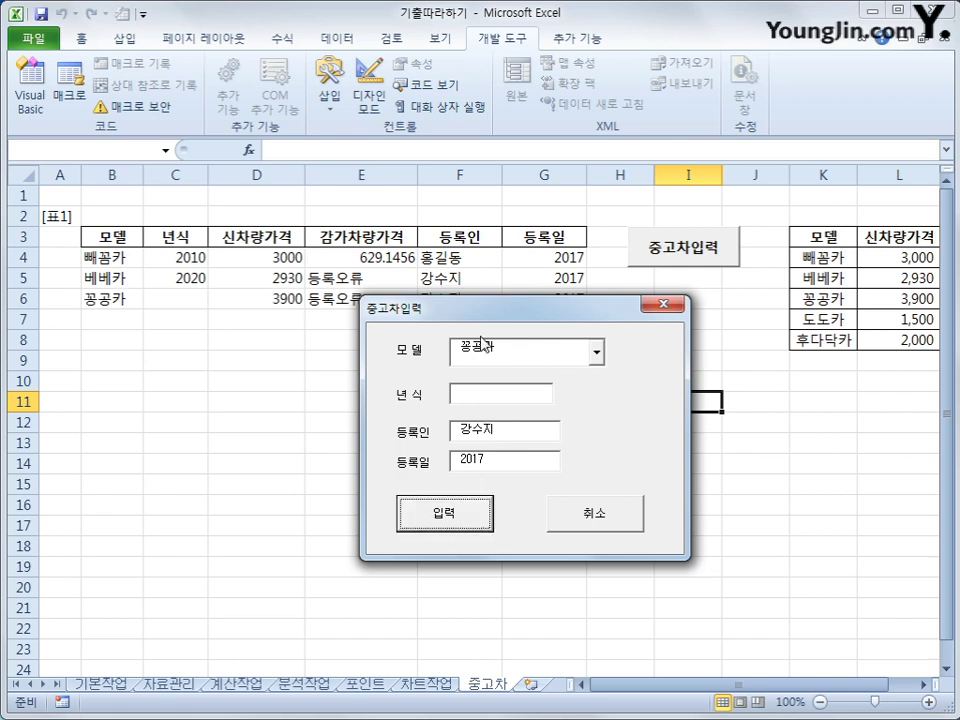
left_click_drag(492, 318, 583, 340)
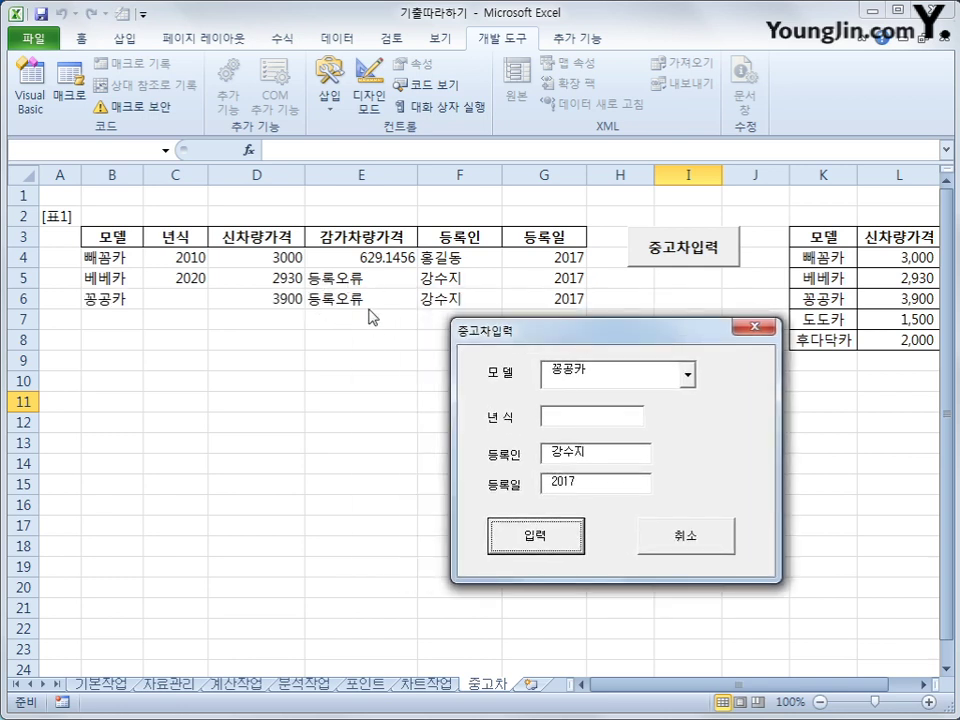
Step: Close the form with 취소 and delete the test records in B4:G6
left_click(704, 555)
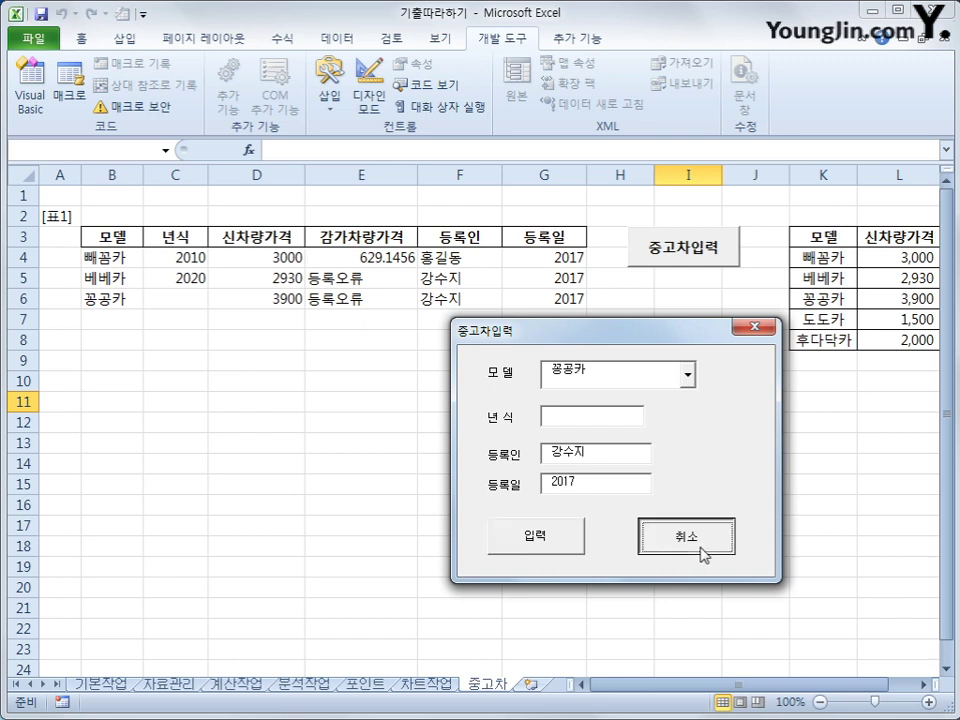
left_click(704, 555)
left_click(429, 484)
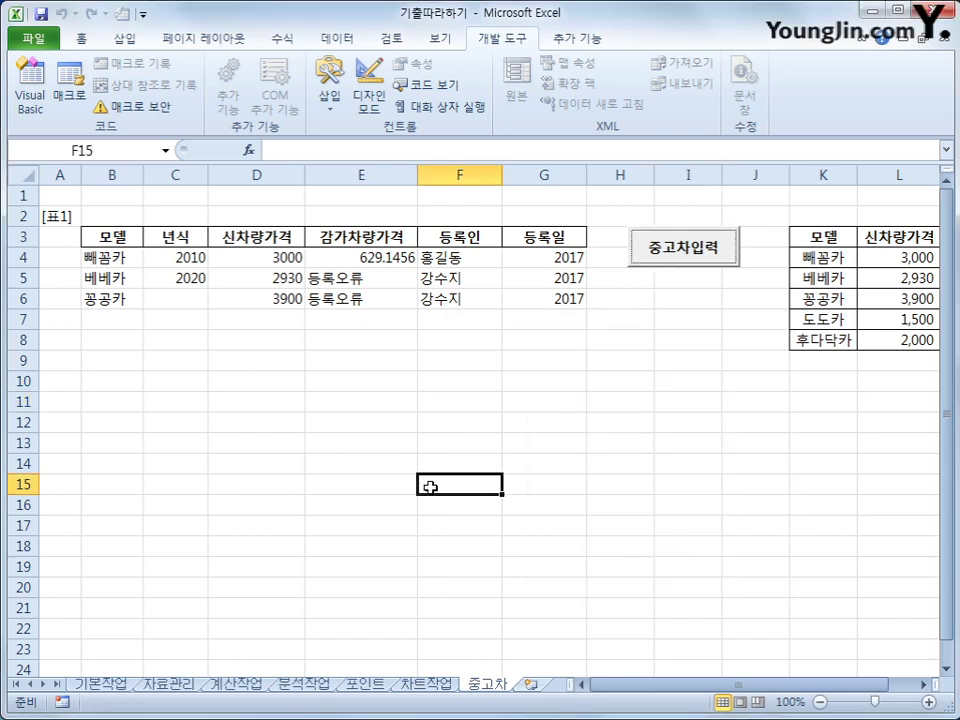
left_click_drag(129, 260, 545, 300)
key("Delete")
left_click(545, 399)
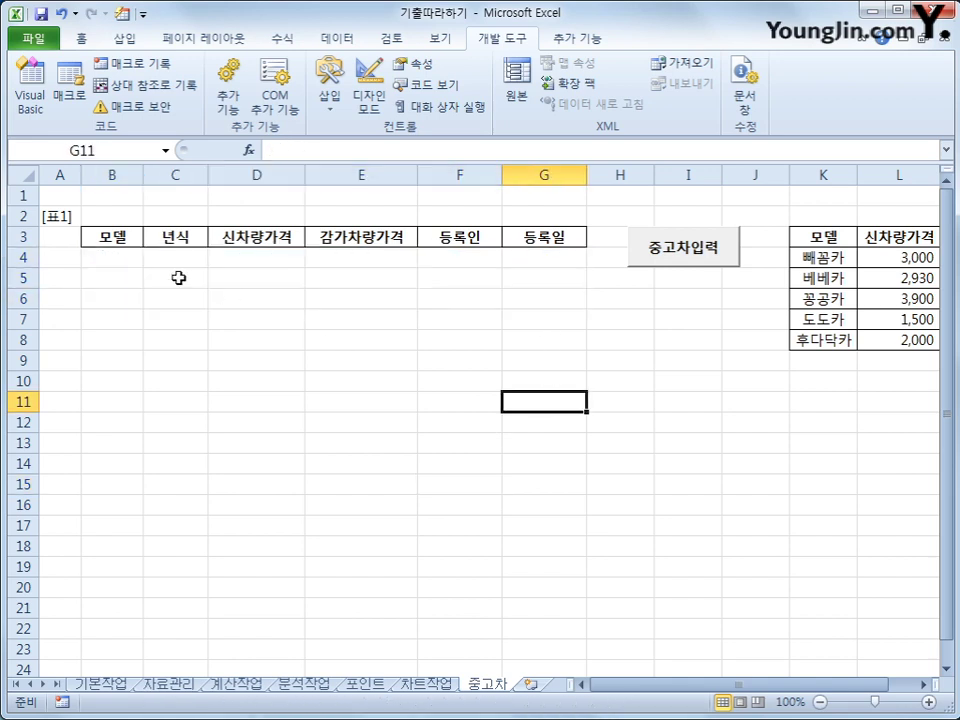
left_click(112, 257)
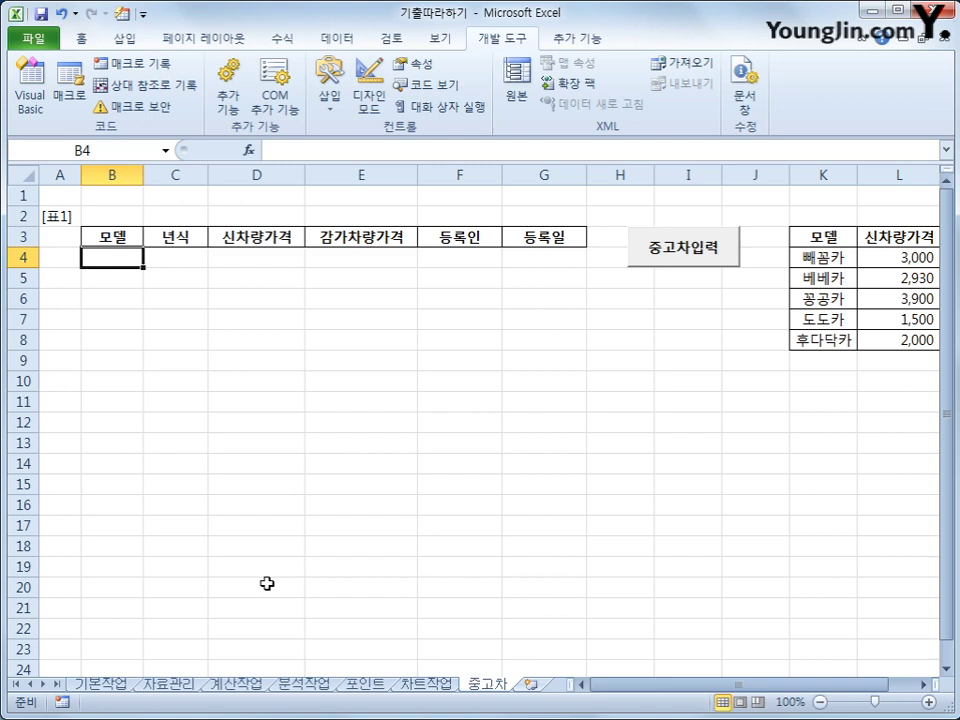